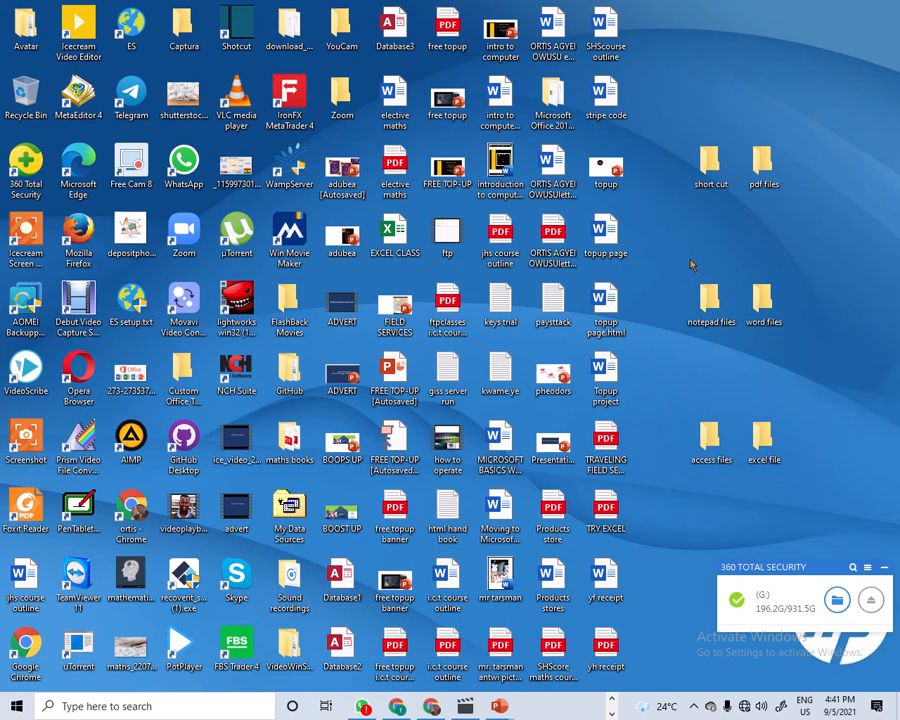
pyautogui.moveTo(476, 6)
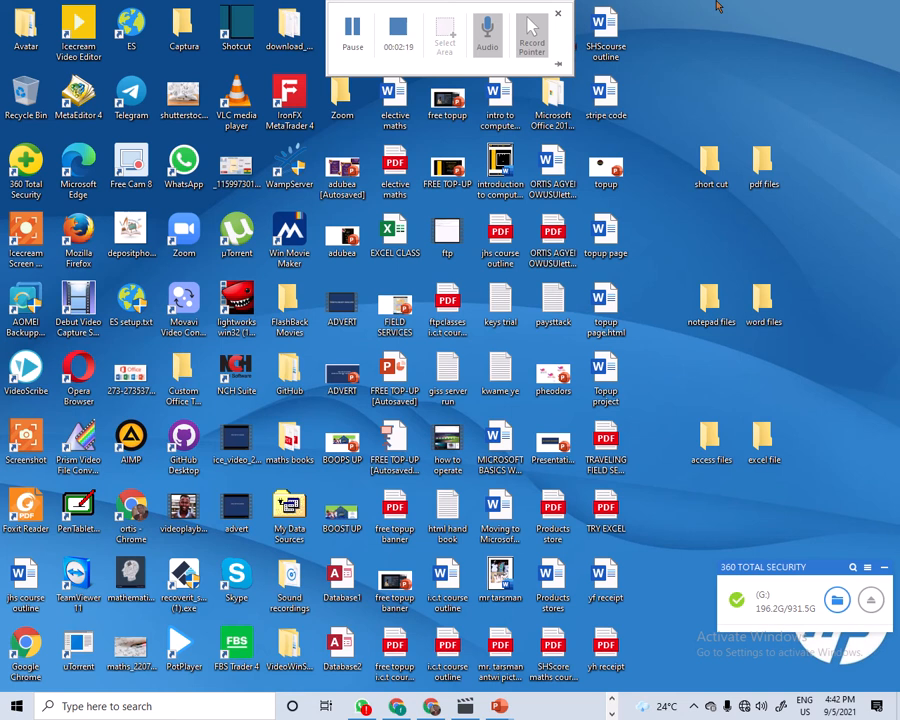
pyautogui.click(679, 158)
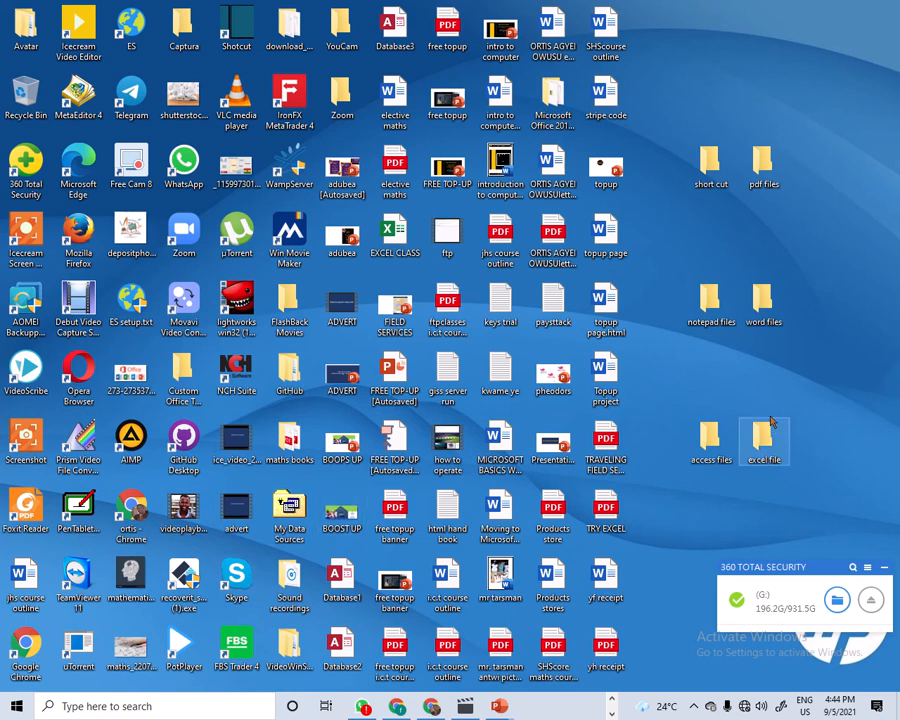
# Step: Create a new folder on an empty part of the desktop and name it pictures
pyautogui.rightClick(803, 378)
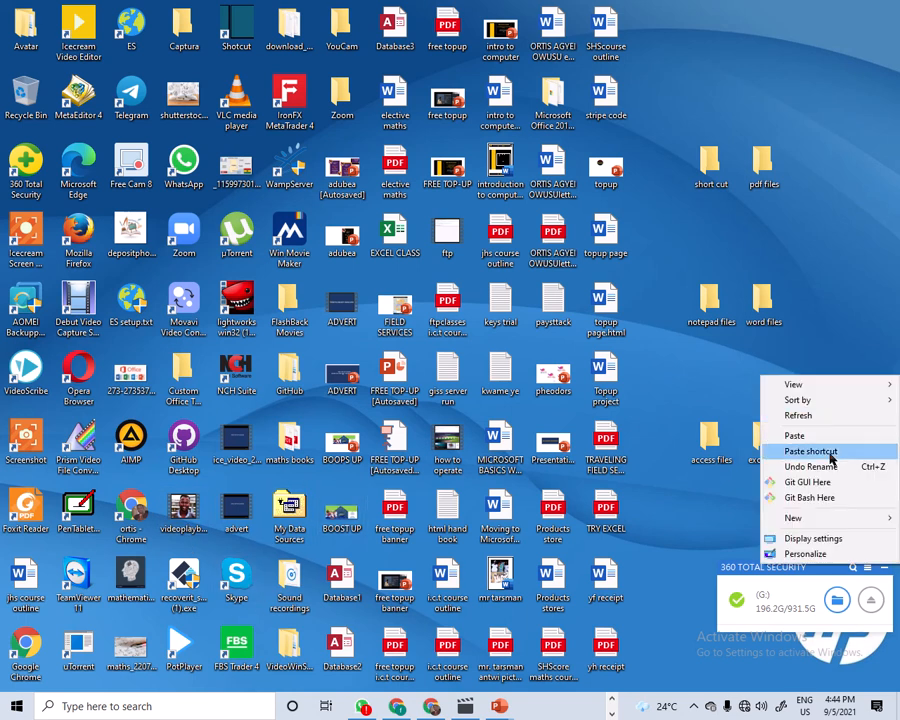
pyautogui.moveTo(836, 520)
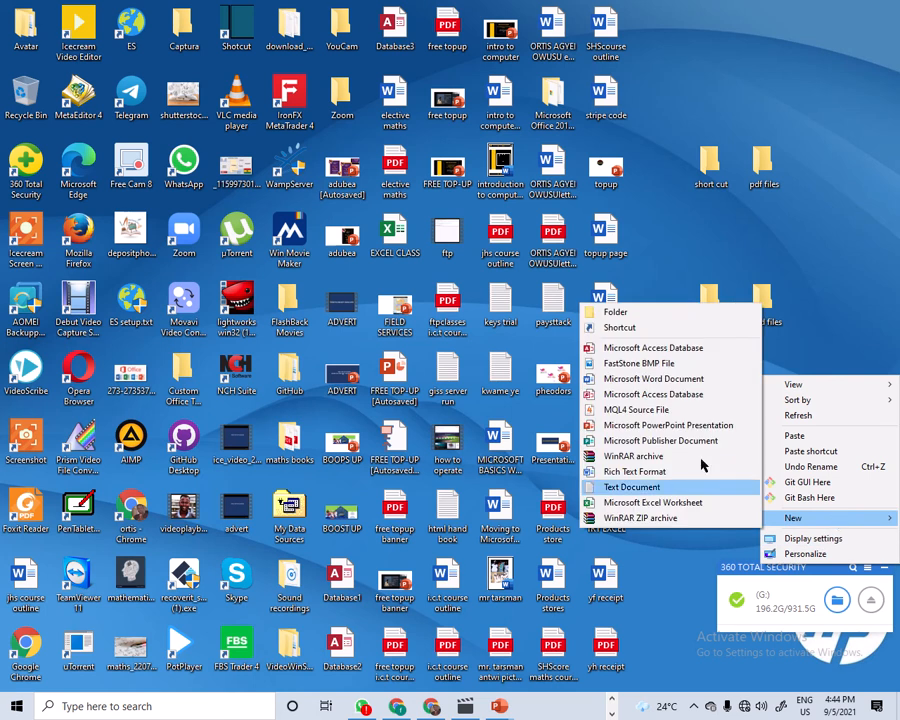
pyautogui.click(616, 312)
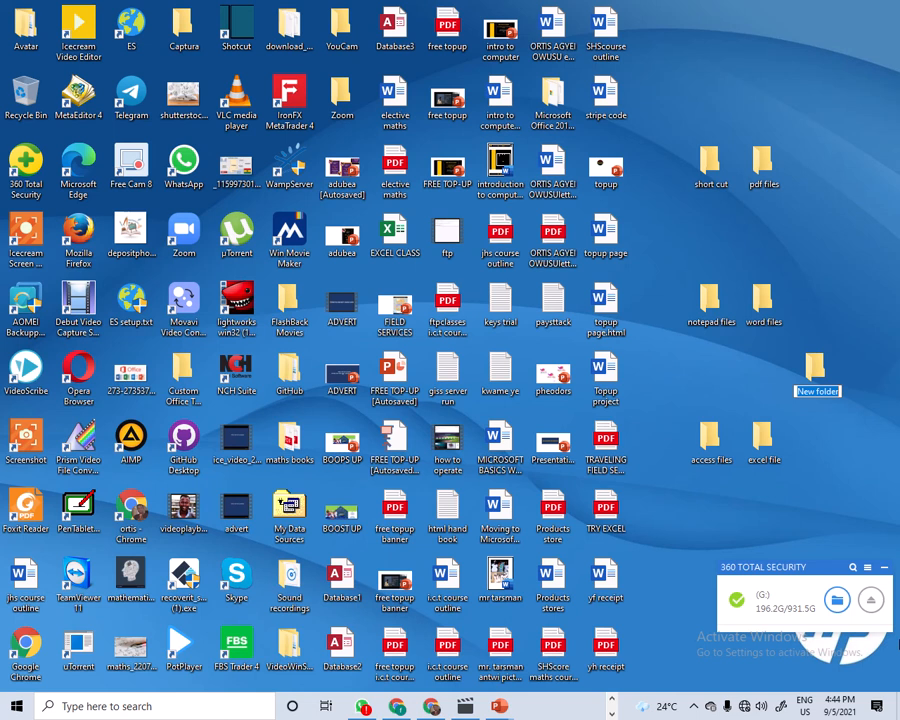
pyautogui.press('Return')
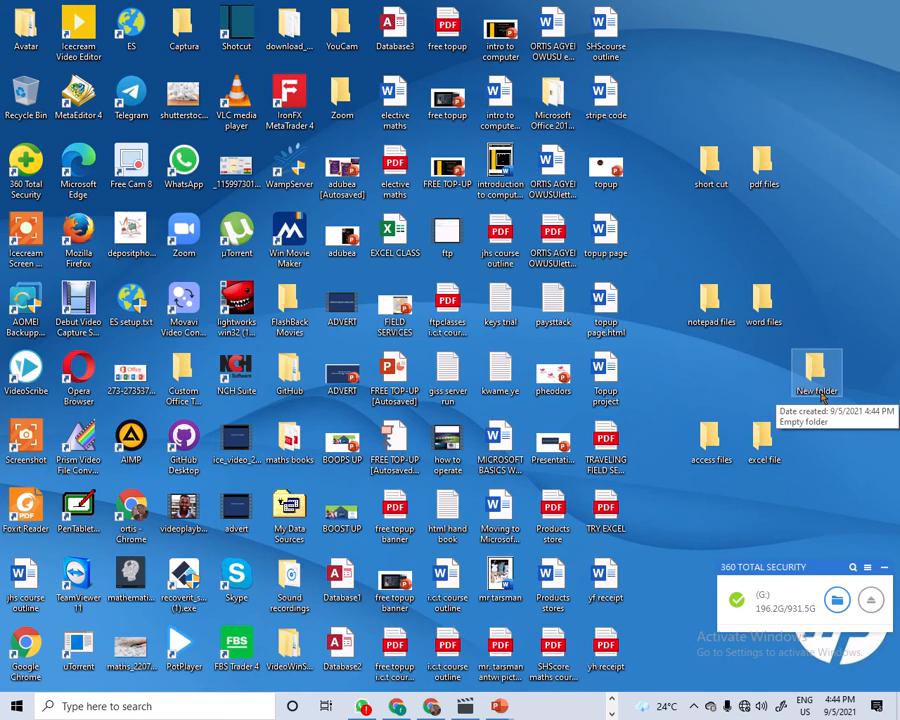
pyautogui.click(818, 391)
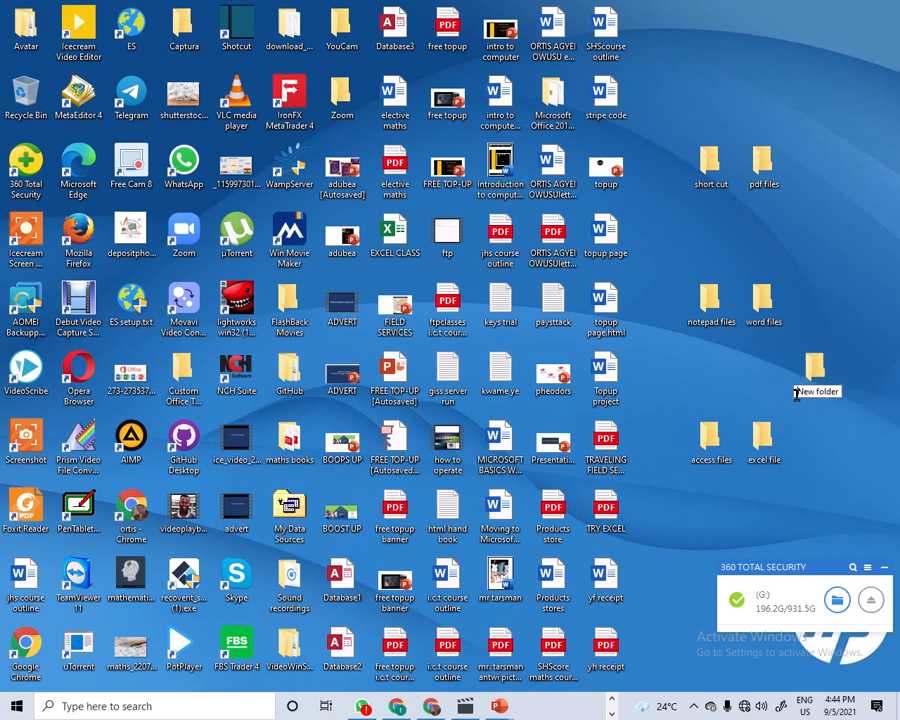
pyautogui.moveTo(797, 393); pyautogui.dragTo(898, 410)
pyautogui.press('BackSpace')
pyautogui.write('pictures')
pyautogui.press('Return')
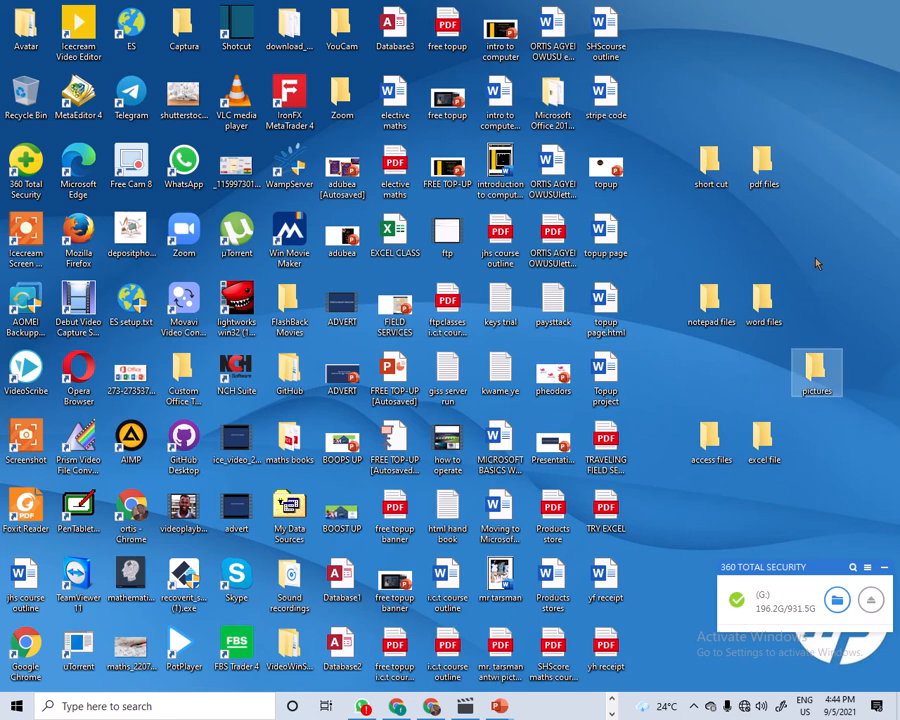
pyautogui.rightClick(822, 378)
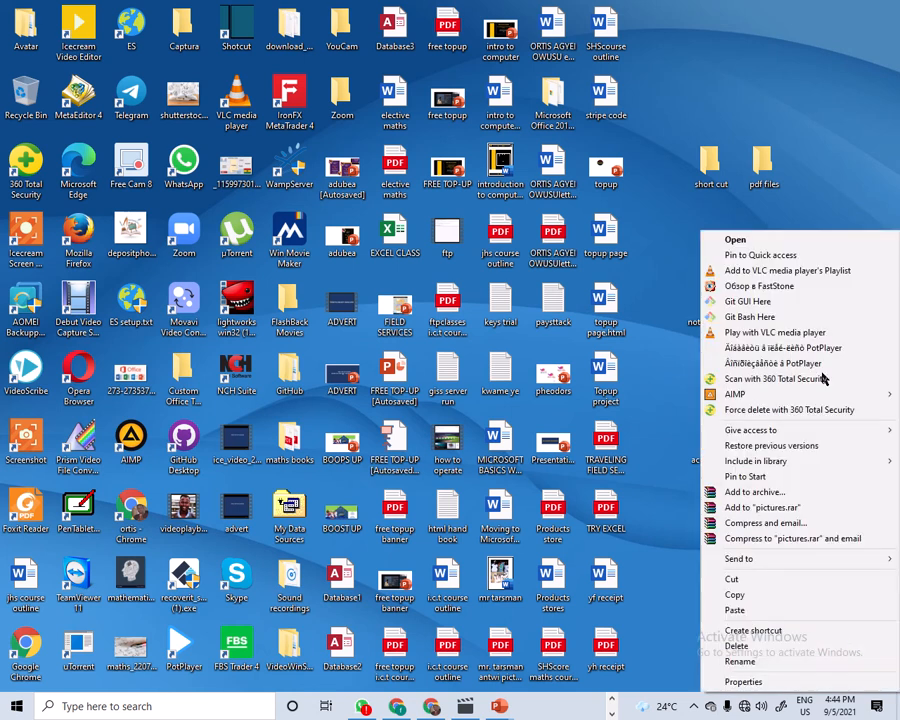
pyautogui.click(842, 185)
# Step: Create another desktop folder above access files and name it videos
pyautogui.rightClick(718, 378)
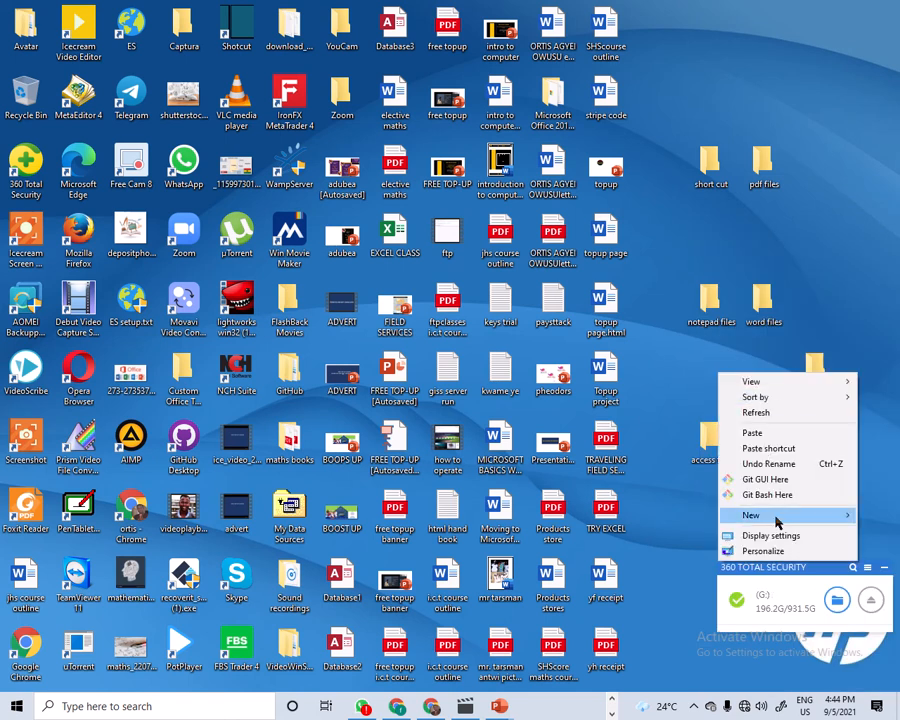
pyautogui.moveTo(780, 518)
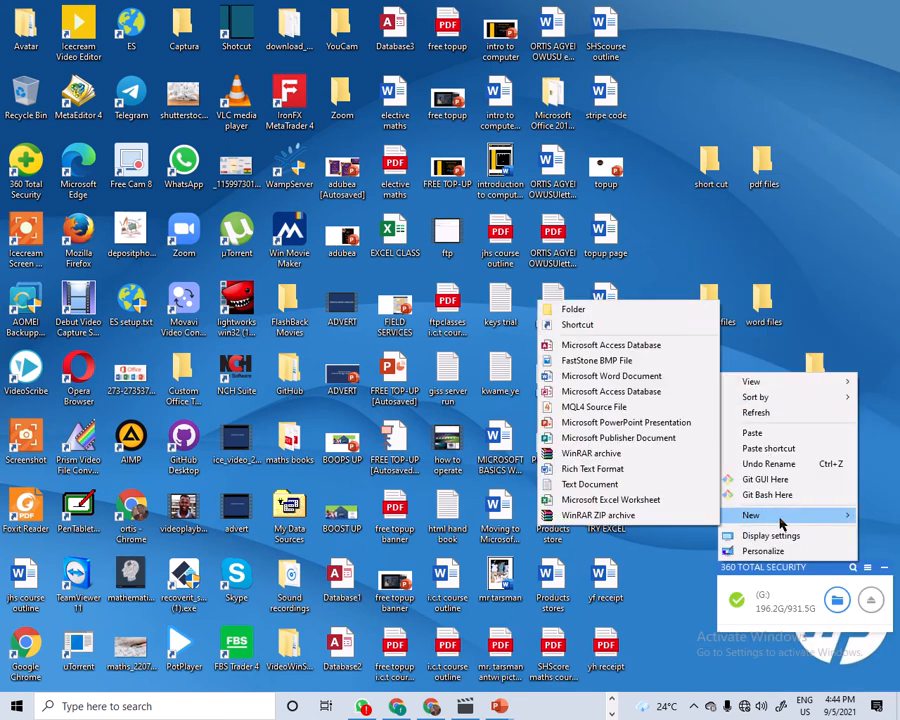
pyautogui.click(600, 309)
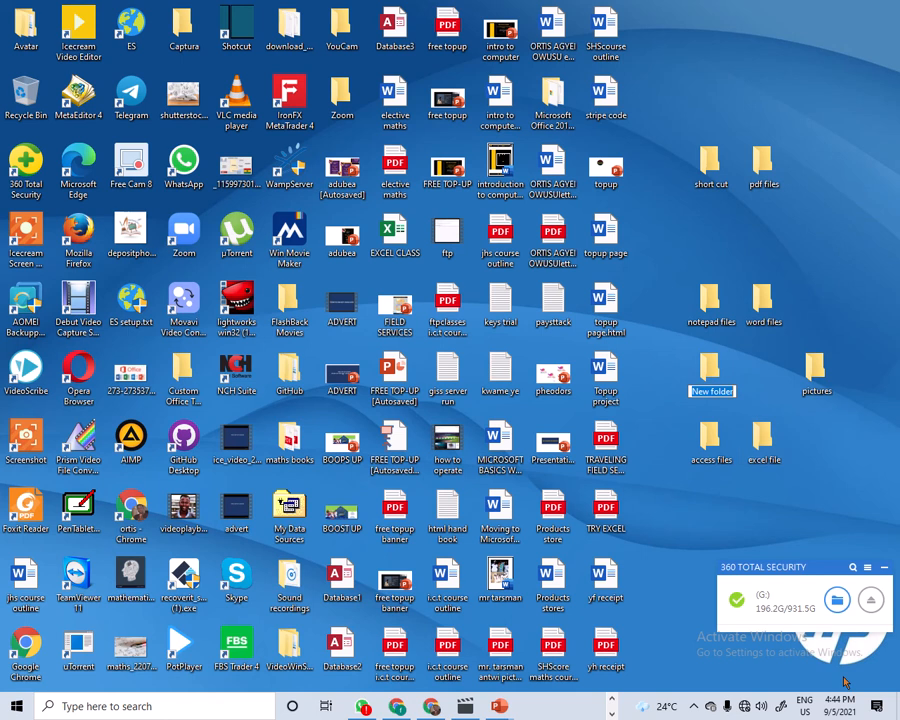
pyautogui.write('vi')
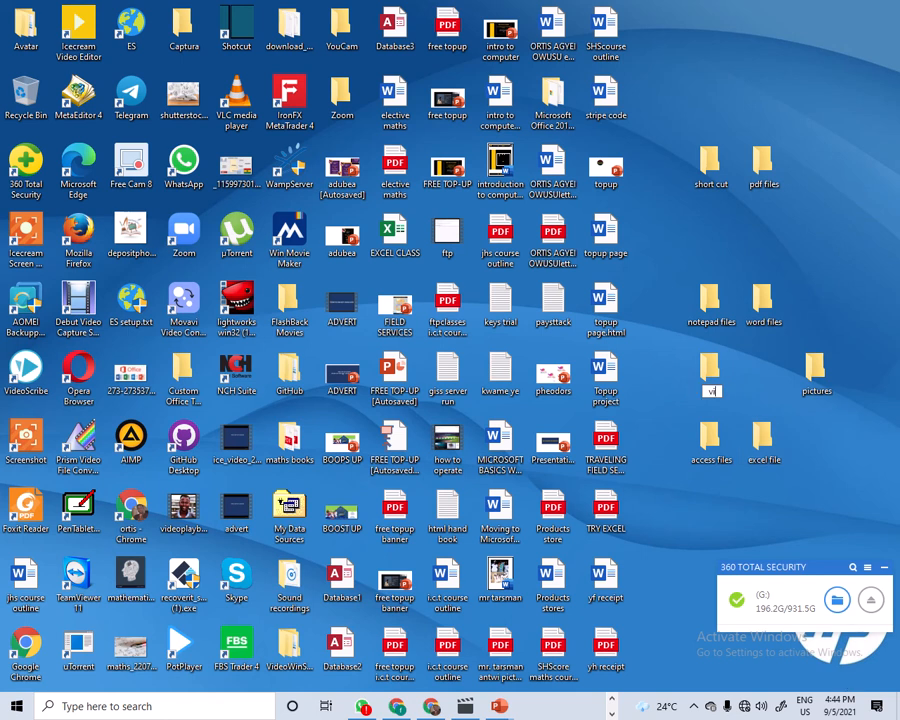
pyautogui.write('deos')
pyautogui.press('Return')
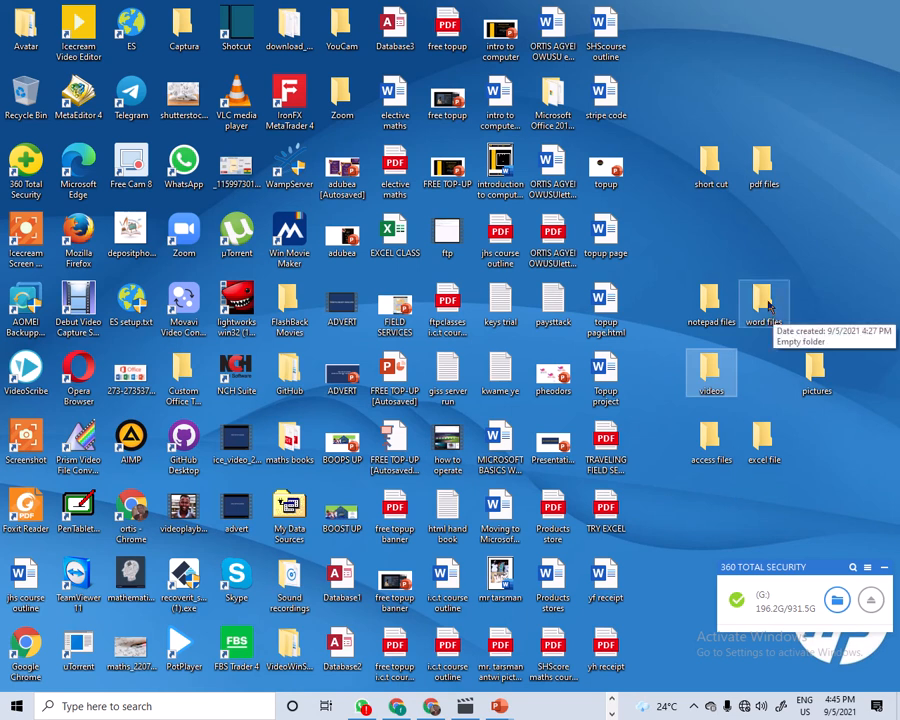
# Step: Move the pdf files and short cut folders to the desktop's top row and notepad files into the column beneath pdf files
pyautogui.click(763, 172)
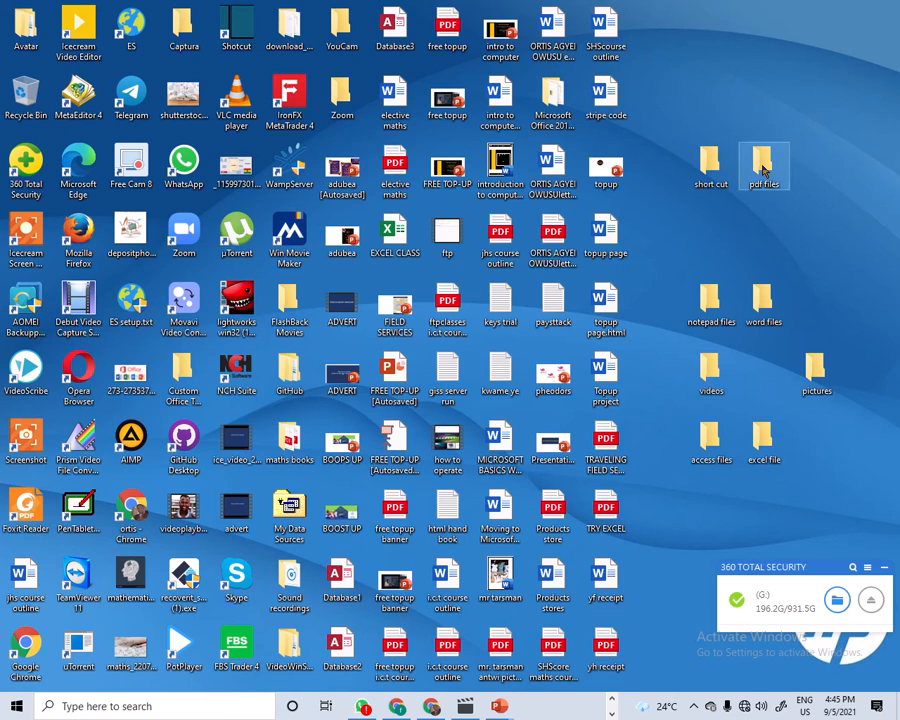
pyautogui.moveTo(763, 172); pyautogui.dragTo(812, 38)
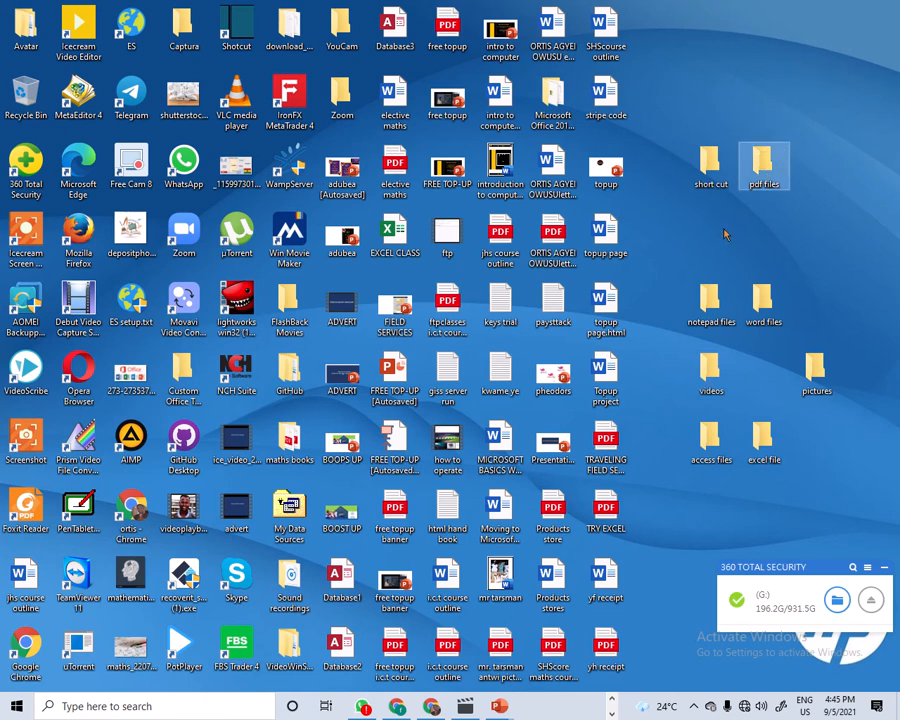
pyautogui.moveTo(702, 166); pyautogui.dragTo(754, 33)
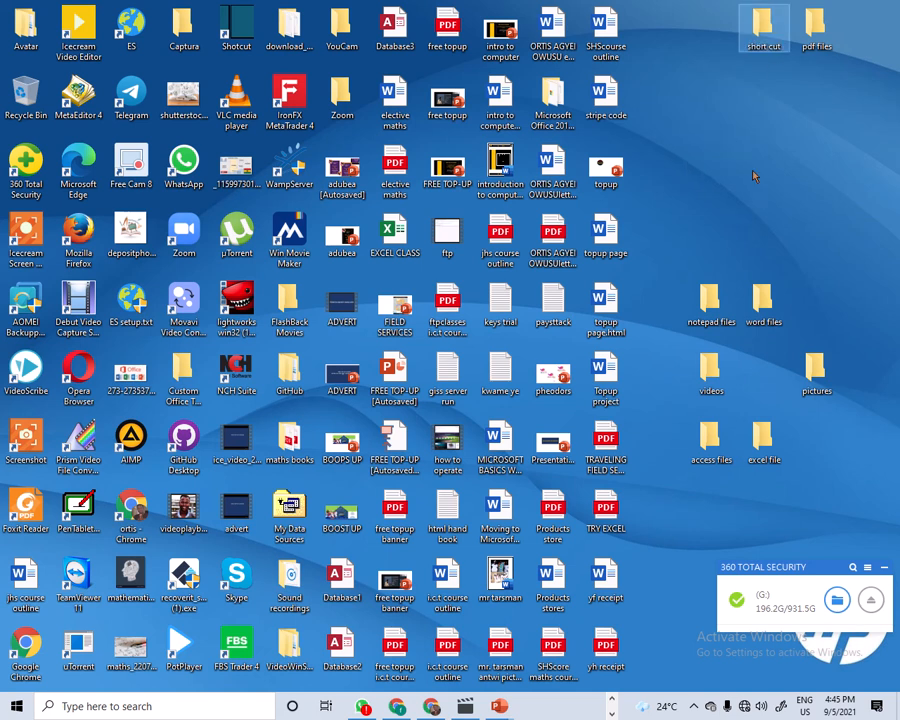
pyautogui.click(713, 311)
pyautogui.moveTo(713, 311); pyautogui.dragTo(712, 40)
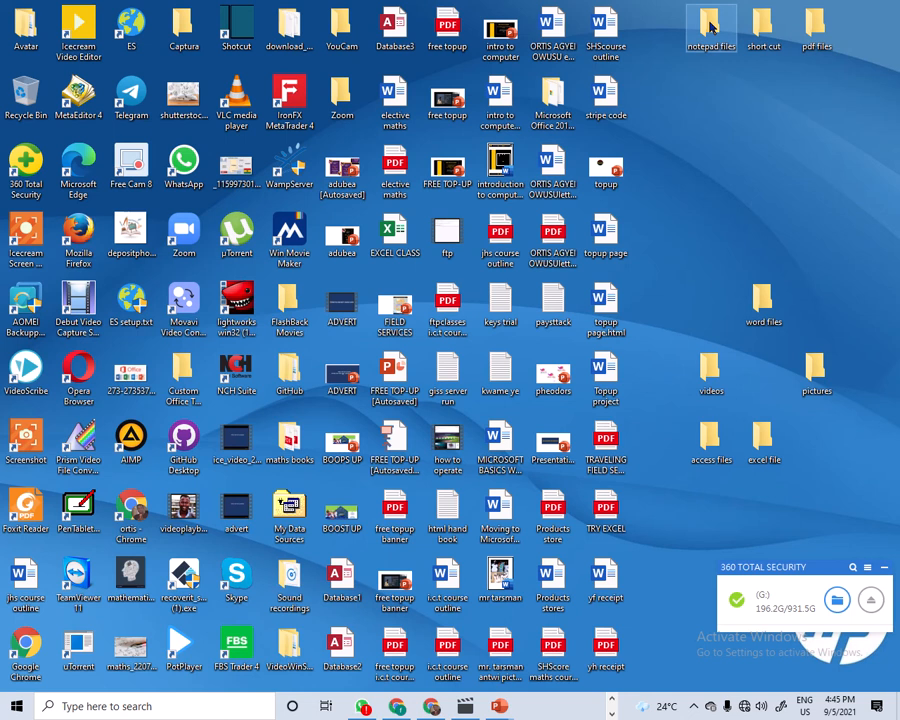
pyautogui.moveTo(711, 25); pyautogui.dragTo(833, 250)
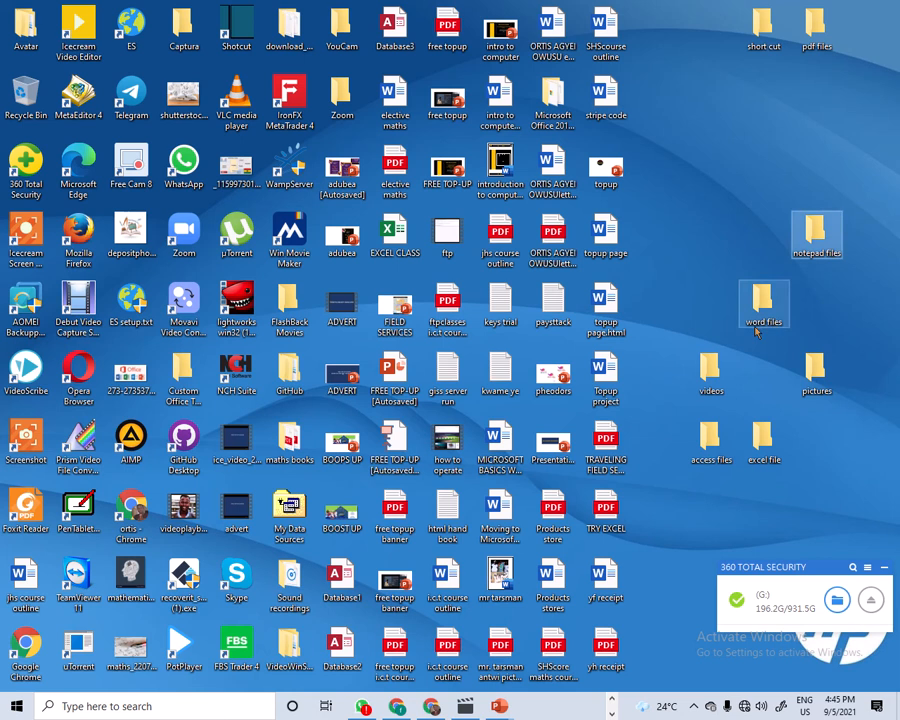
# Step: Line up the word files, excel file and access files folders beside pdf files in the top row, moving short cut directly above pictures
pyautogui.moveTo(766, 422); pyautogui.dragTo(818, 294)
pyautogui.click(765, 30)
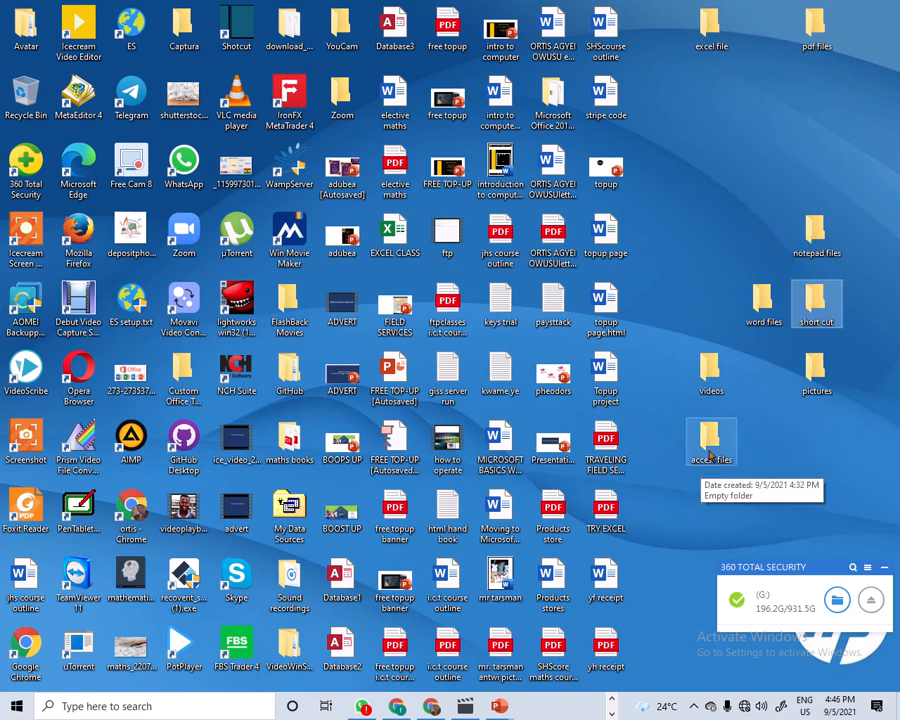
pyautogui.moveTo(703, 471); pyautogui.dragTo(768, 38)
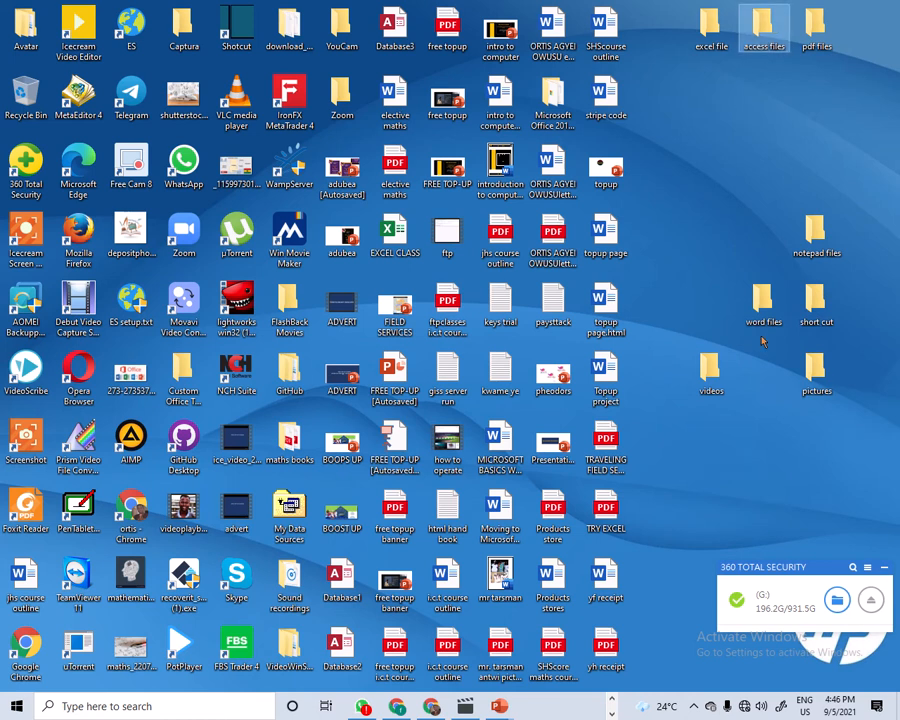
pyautogui.moveTo(772, 293); pyautogui.dragTo(665, 35)
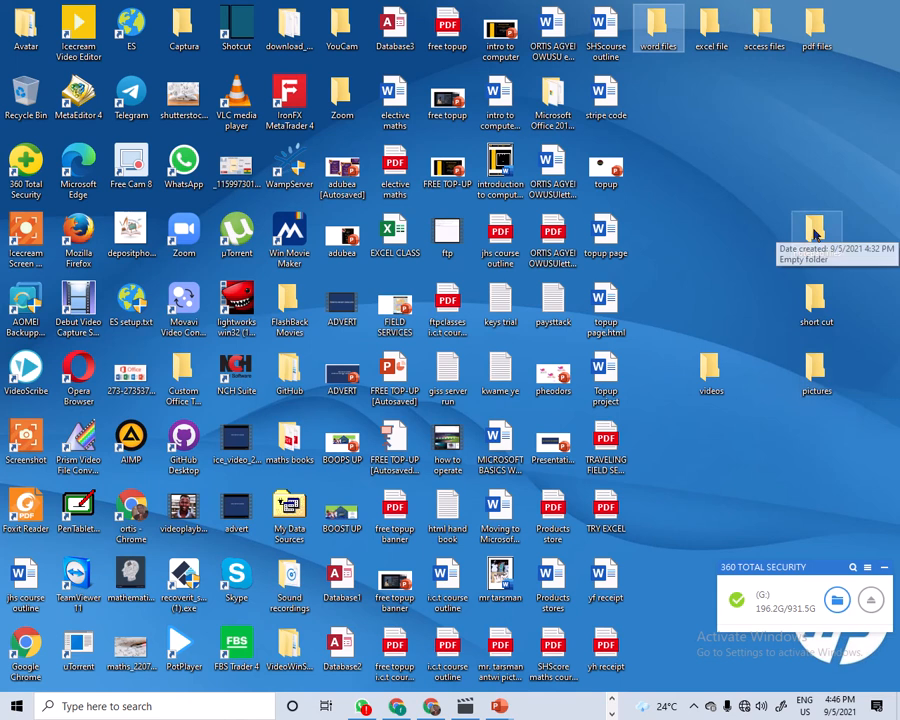
# Step: Arrange the notepad files, short cut, pictures and videos folders in that order as a second row beneath the top-row folders
pyautogui.moveTo(815, 230); pyautogui.dragTo(657, 95)
pyautogui.moveTo(816, 300); pyautogui.dragTo(707, 87)
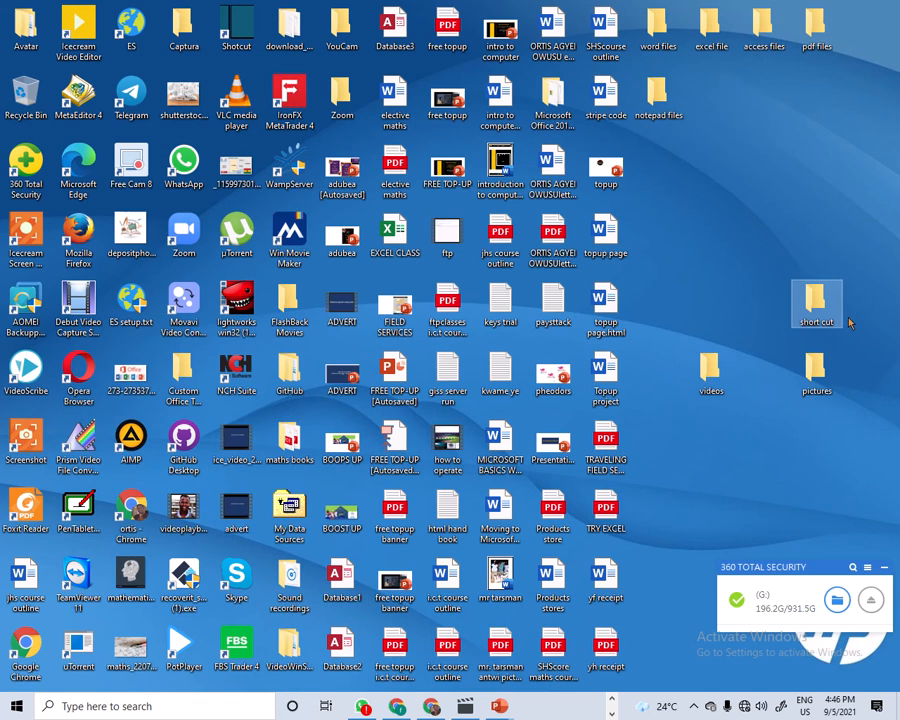
pyautogui.moveTo(800, 385); pyautogui.dragTo(768, 110)
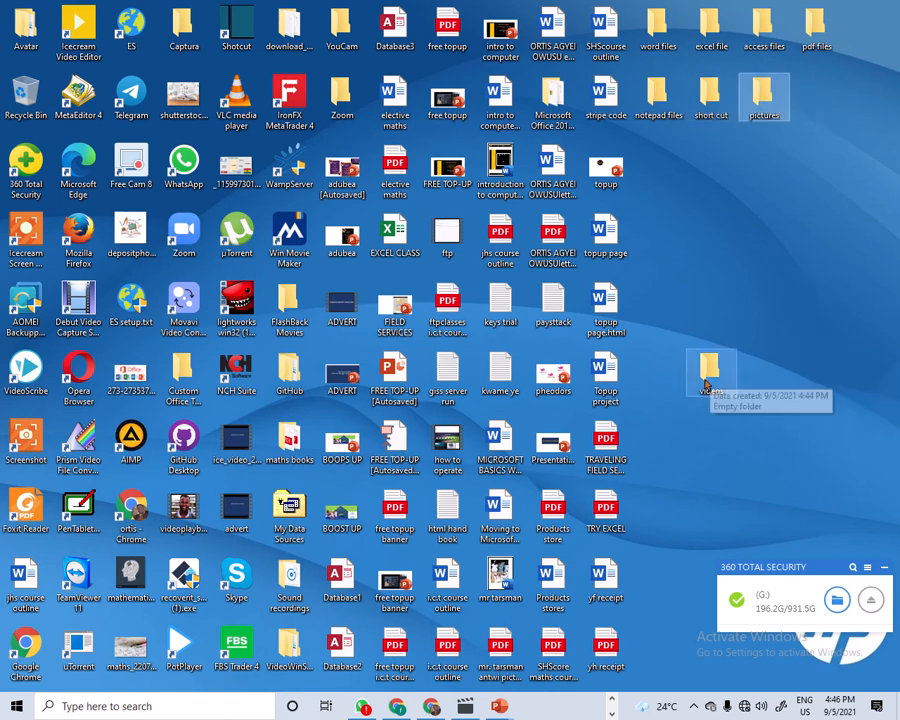
pyautogui.moveTo(706, 385); pyautogui.dragTo(815, 100)
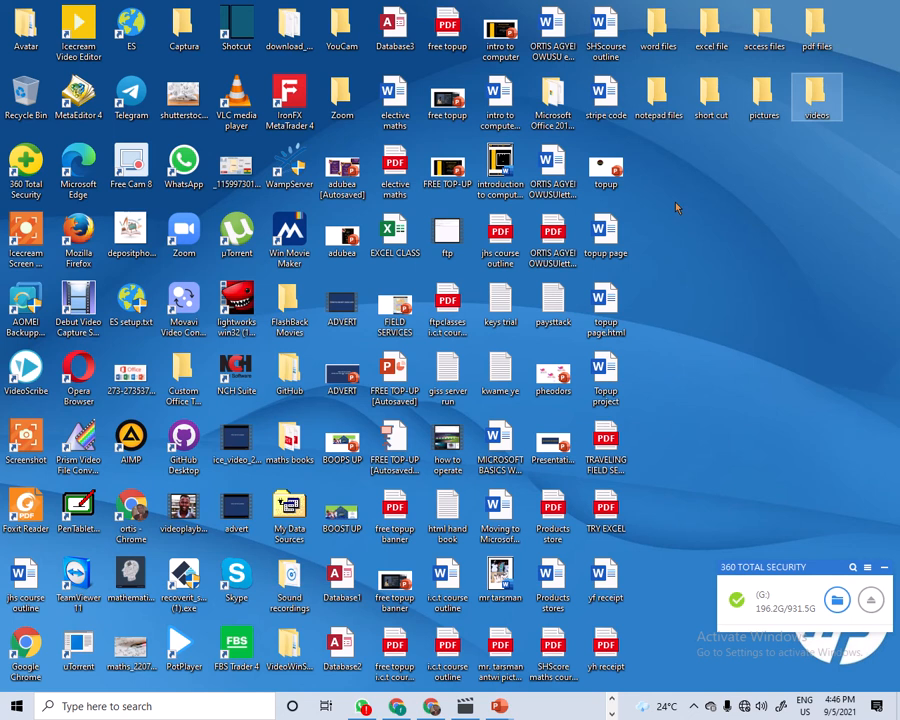
# Step: Create a new desktop folder below the two rows of folders and name it powerpoint
pyautogui.click(773, 210)
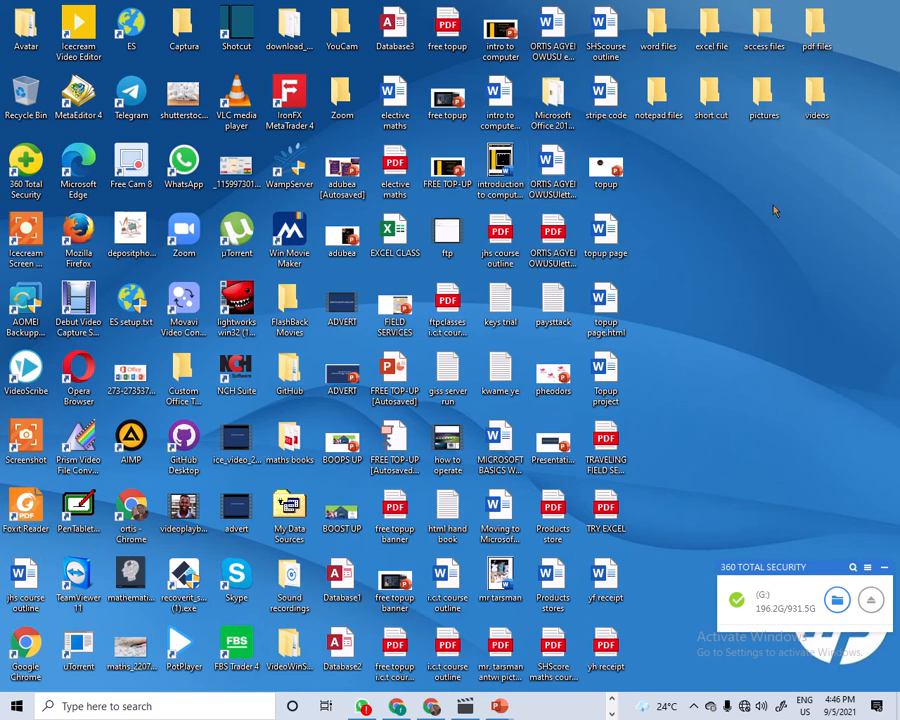
pyautogui.rightClick(773, 210)
pyautogui.moveTo(766, 348)
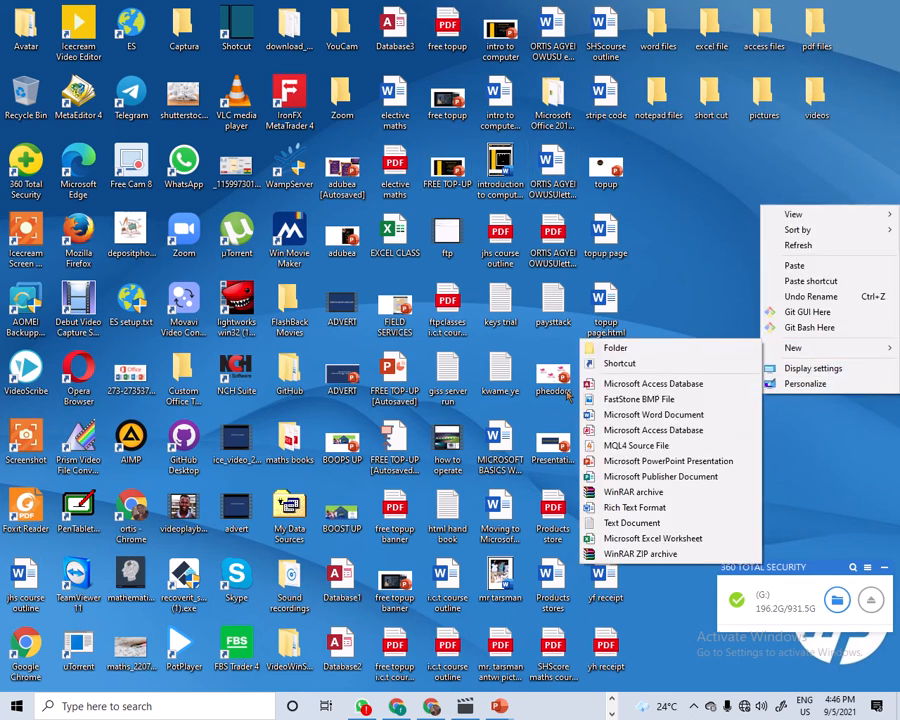
pyautogui.moveTo(818, 352)
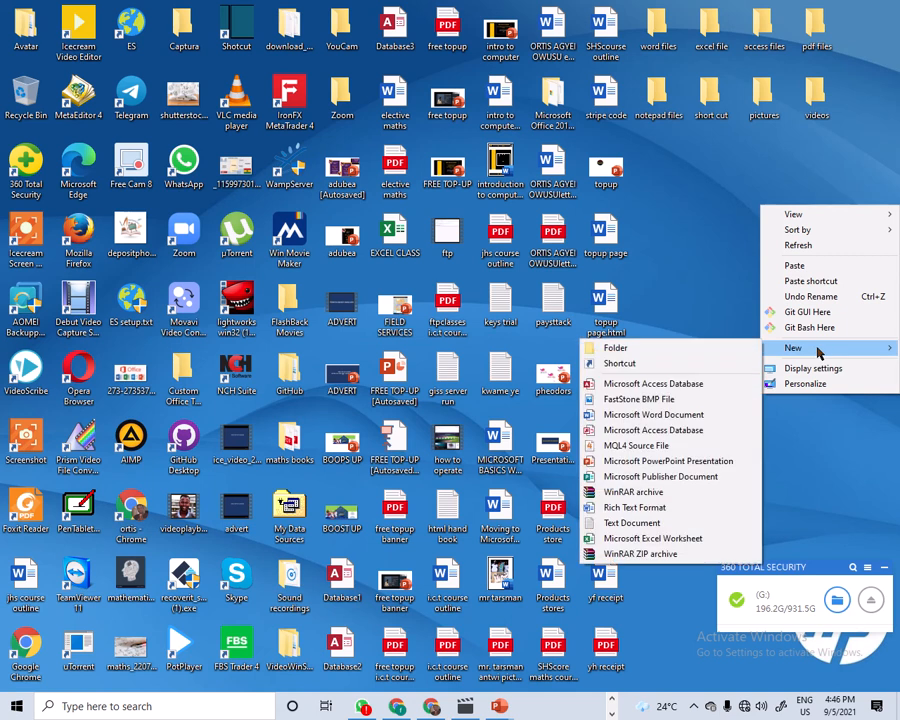
pyautogui.click(706, 348)
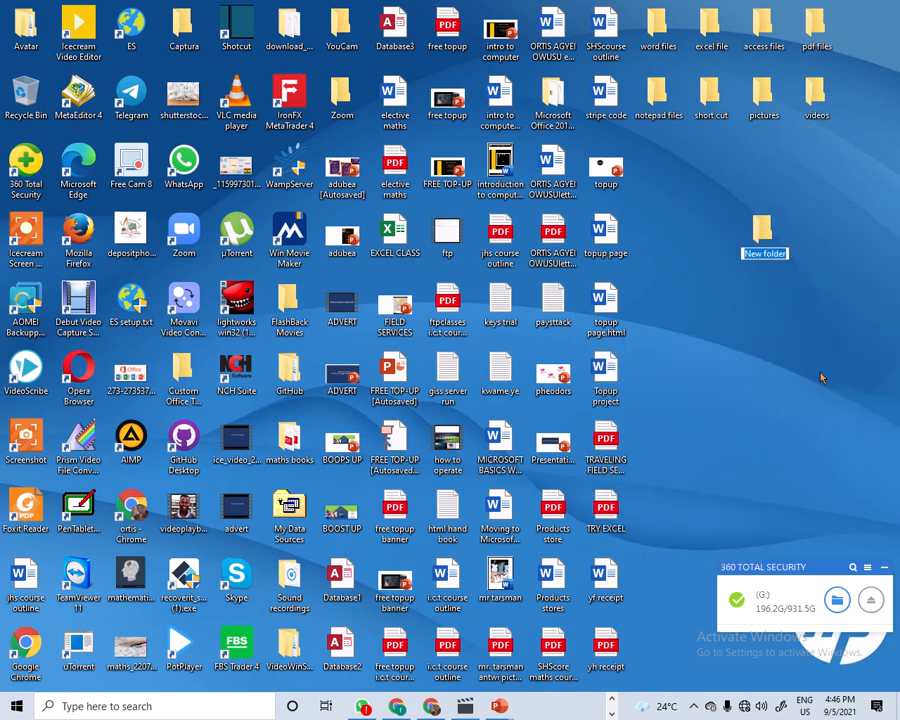
pyautogui.write('pow')
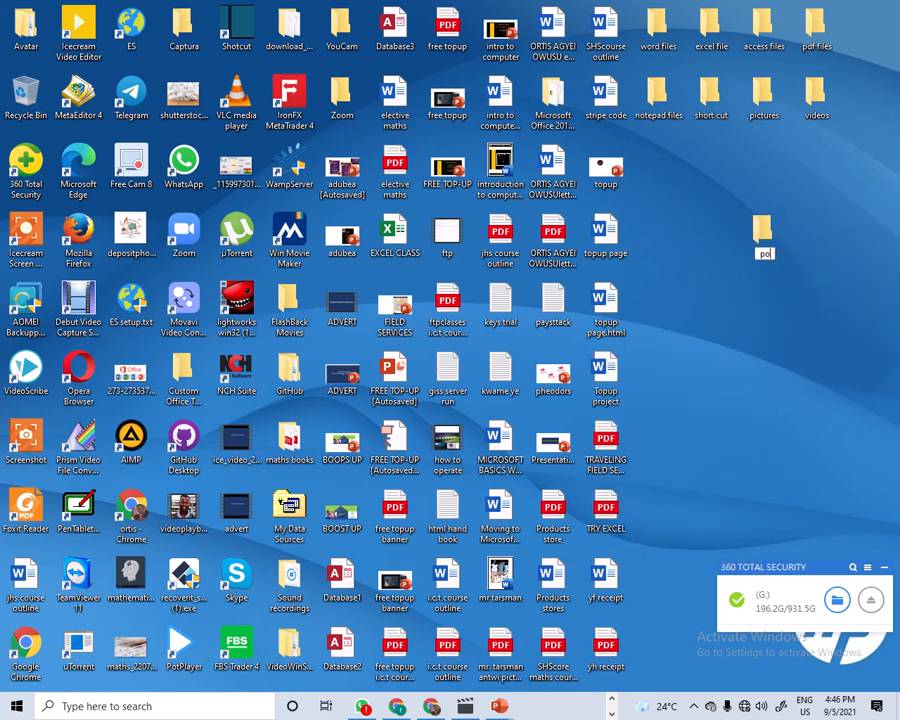
pyautogui.write('erpoint')
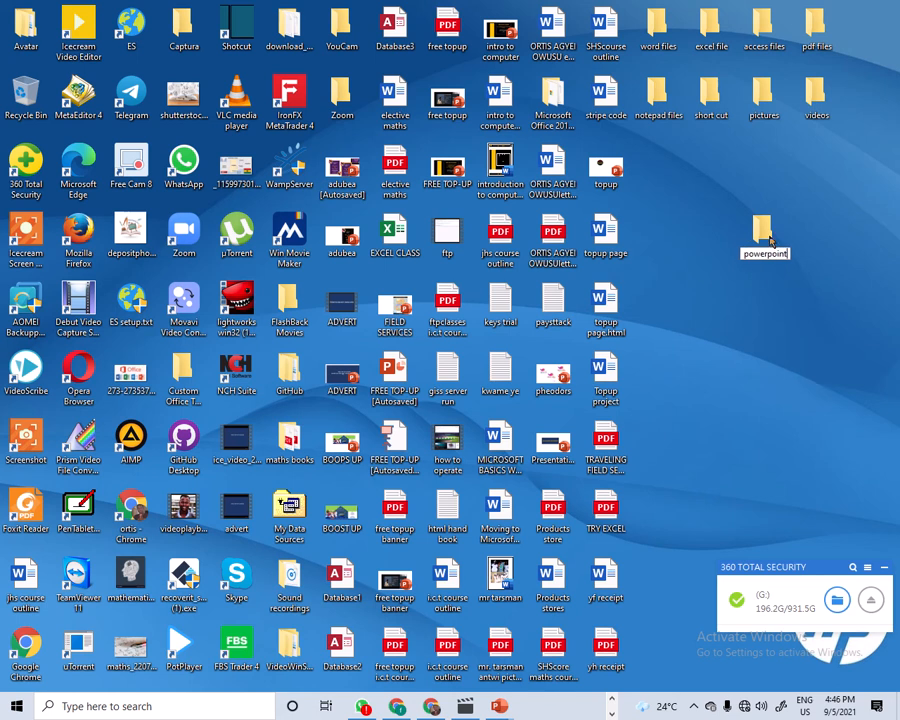
pyautogui.press('Return')
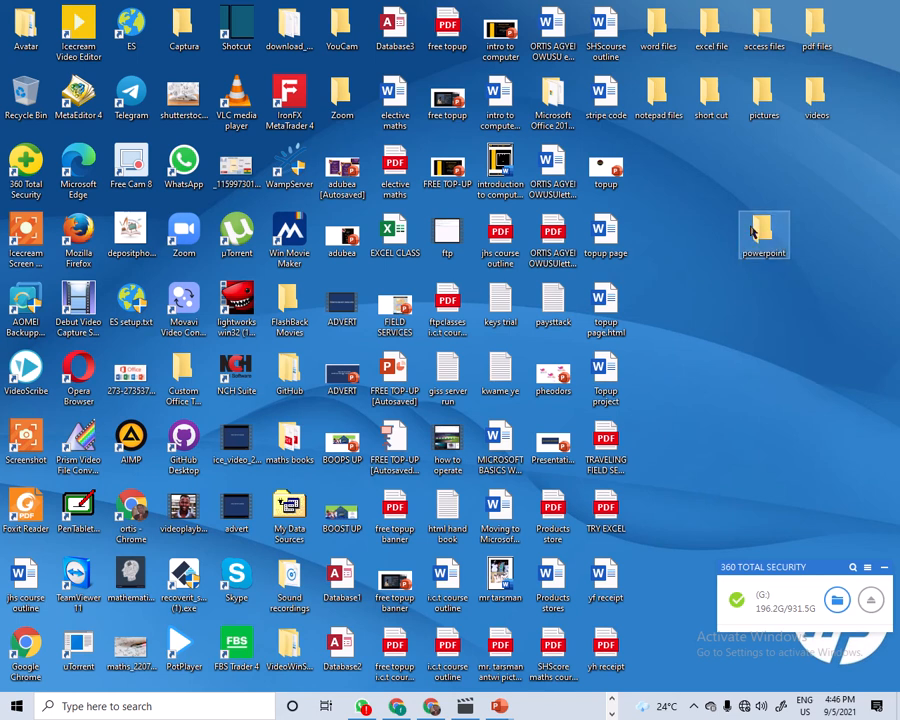
# Step: Arrange the word files, notepad files and powerpoint folders as a third row beneath short cut, pictures and videos
pyautogui.moveTo(789, 212); pyautogui.dragTo(800, 156)
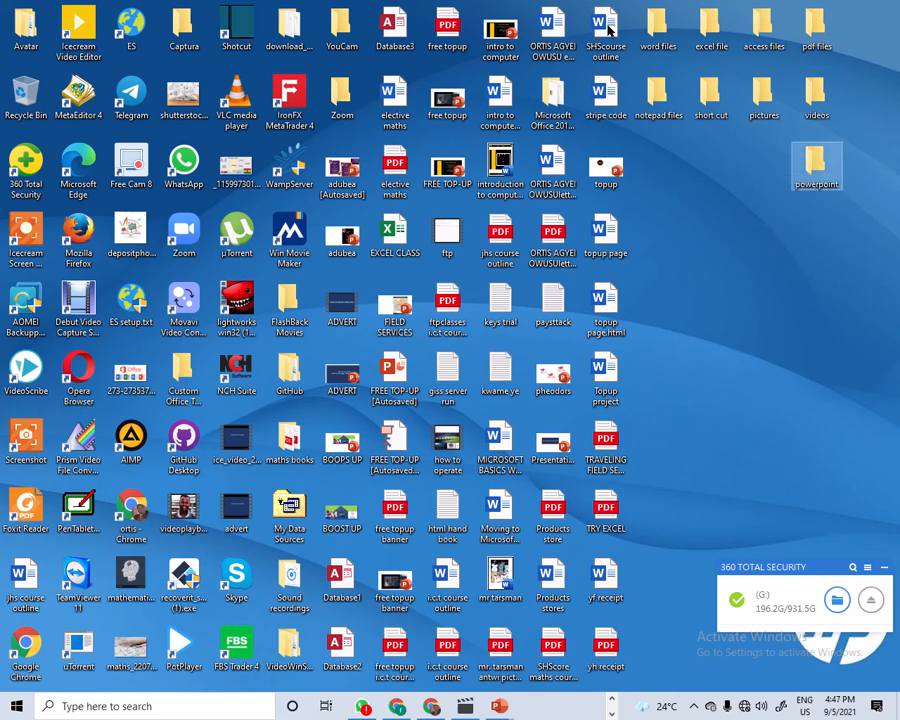
pyautogui.click(651, 100)
pyautogui.moveTo(651, 100); pyautogui.dragTo(760, 157)
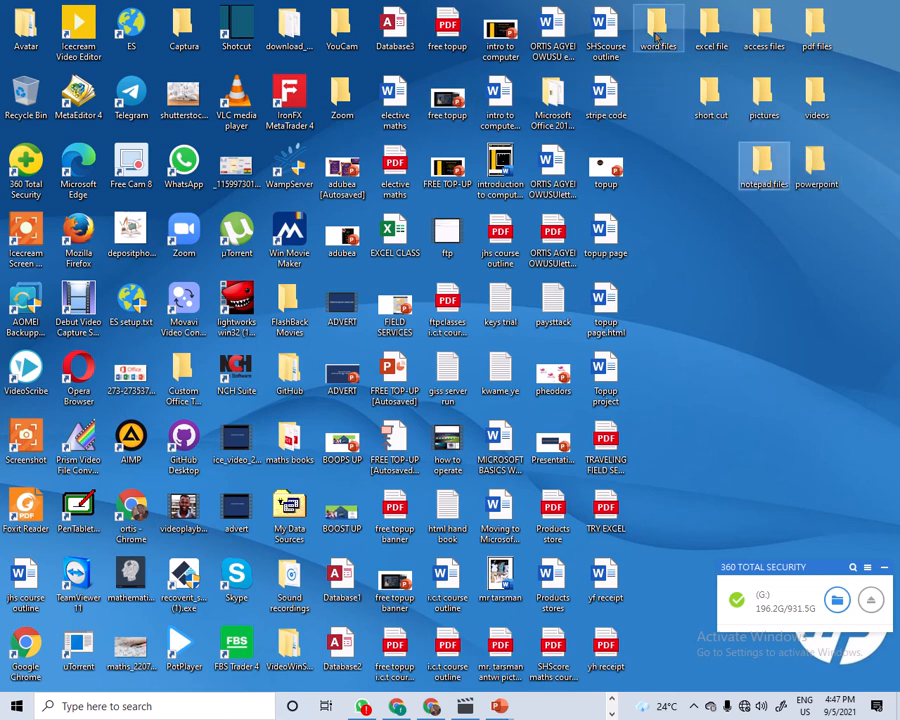
pyautogui.moveTo(657, 36); pyautogui.dragTo(706, 170)
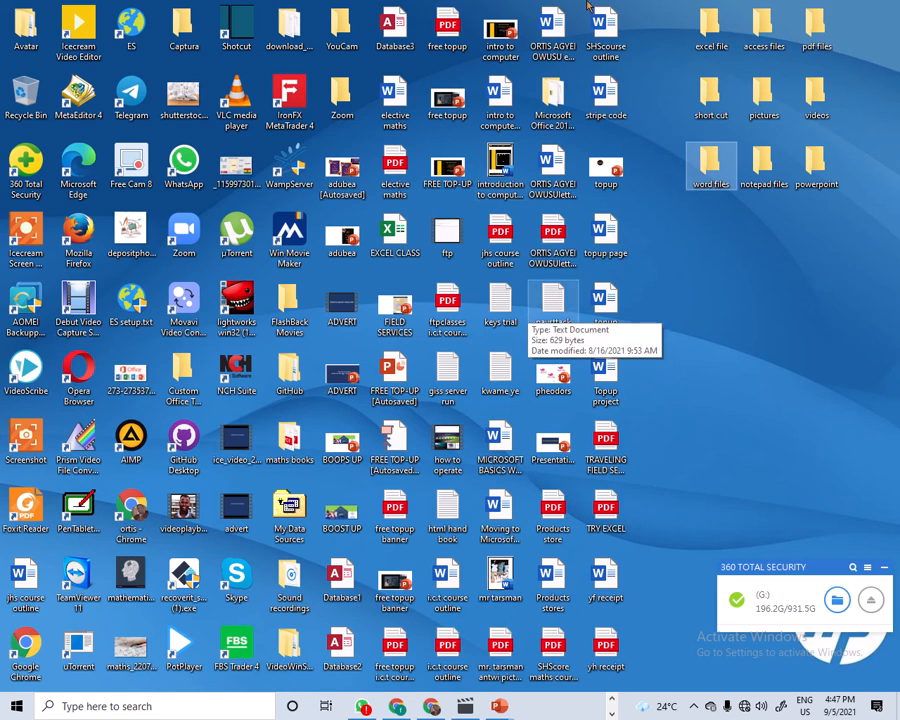
# Step: Move the SHScourse outline document and the employment letter Word document beside it into the word files folder
pyautogui.moveTo(416, 6)
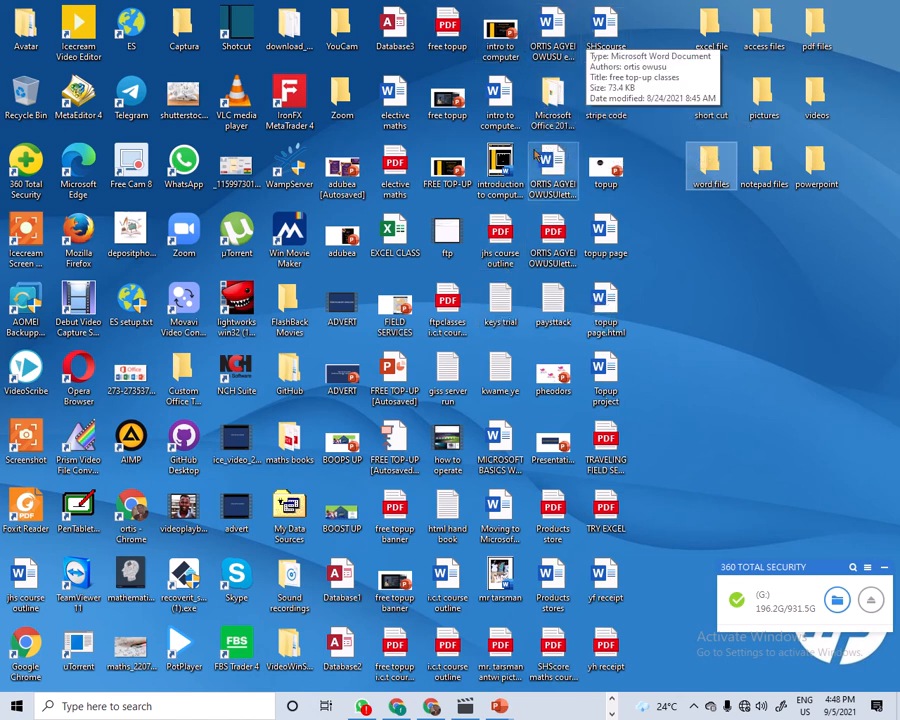
pyautogui.click(598, 31)
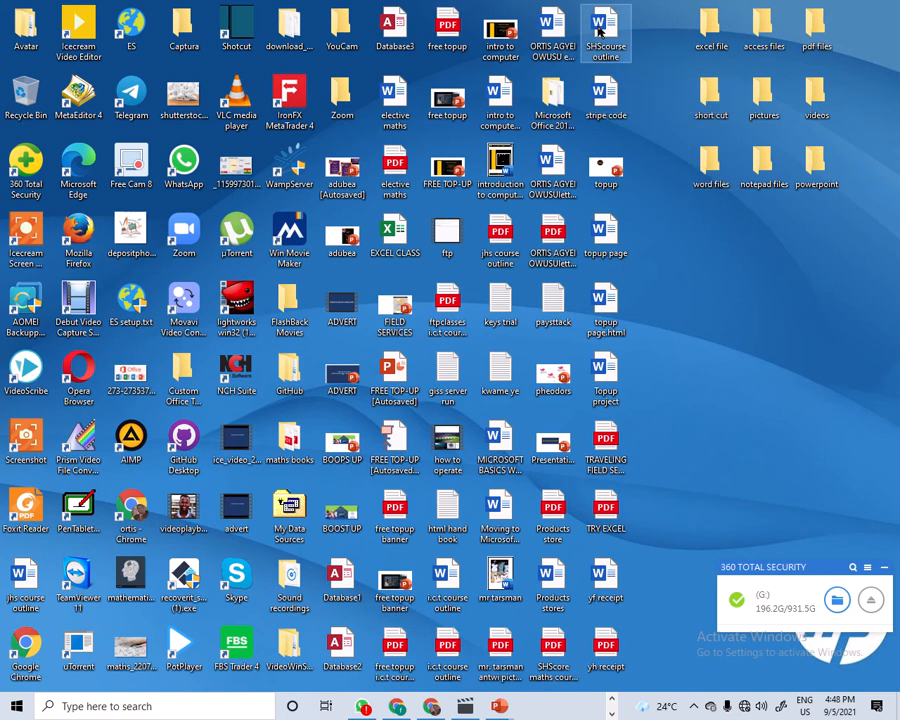
pyautogui.moveTo(601, 31); pyautogui.dragTo(724, 254)
pyautogui.moveTo(769, 280); pyautogui.dragTo(714, 168)
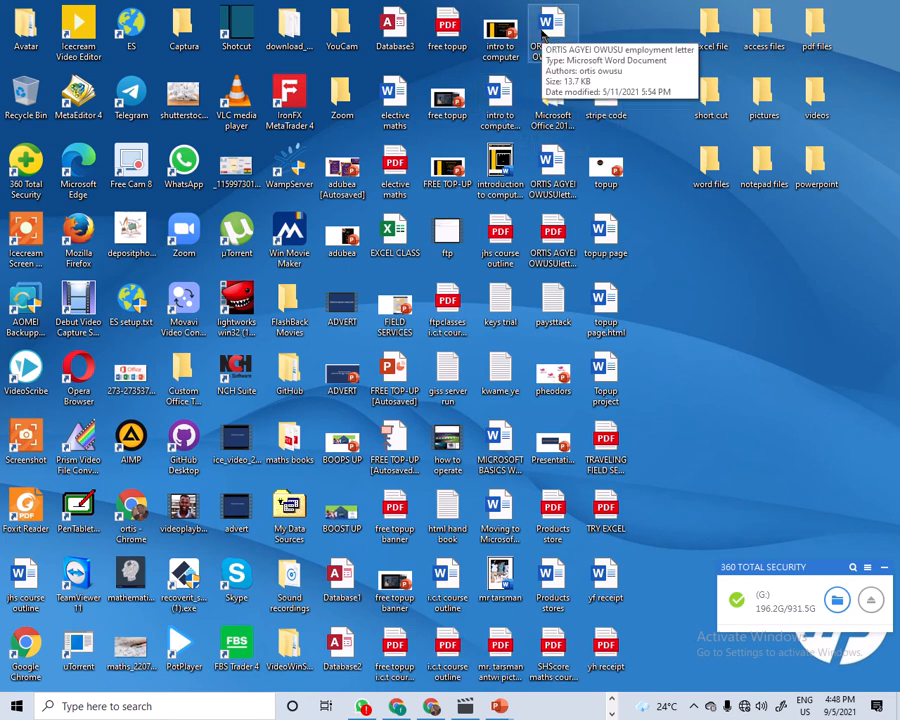
pyautogui.click(553, 30)
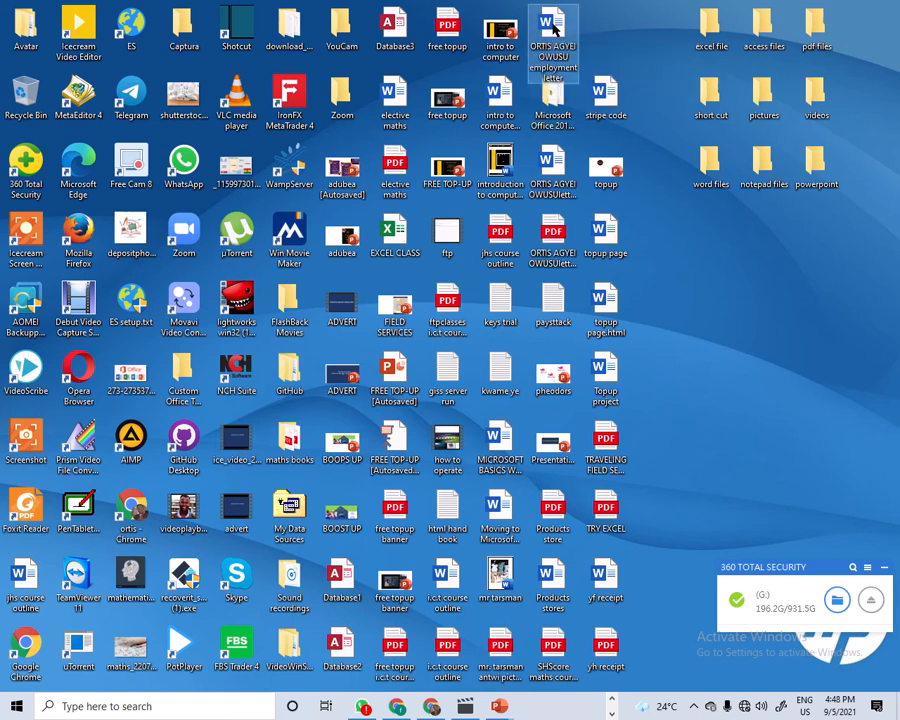
pyautogui.moveTo(553, 30); pyautogui.dragTo(719, 172)
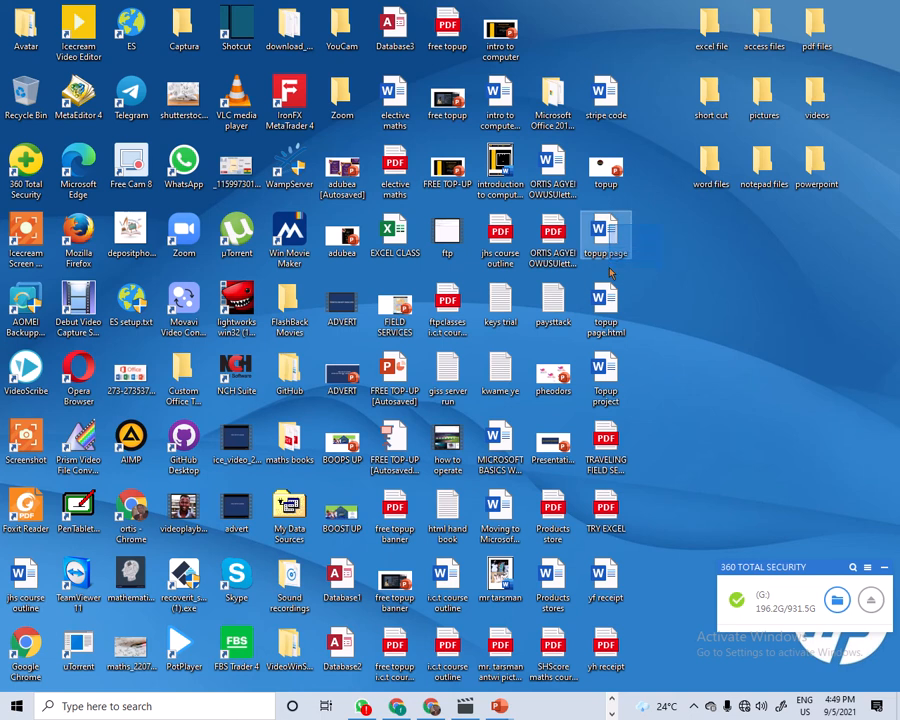
# Step: Move the topup page, topup page.html and Topup project Word documents together into the word files folder
pyautogui.moveTo(611, 272); pyautogui.dragTo(599, 392)
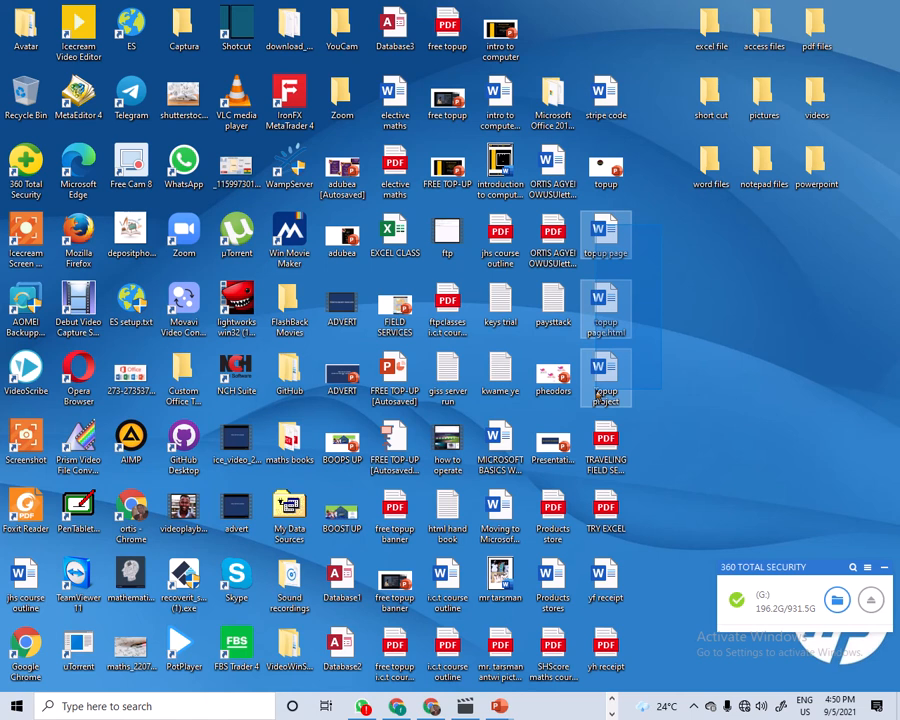
pyautogui.moveTo(597, 396); pyautogui.dragTo(599, 398)
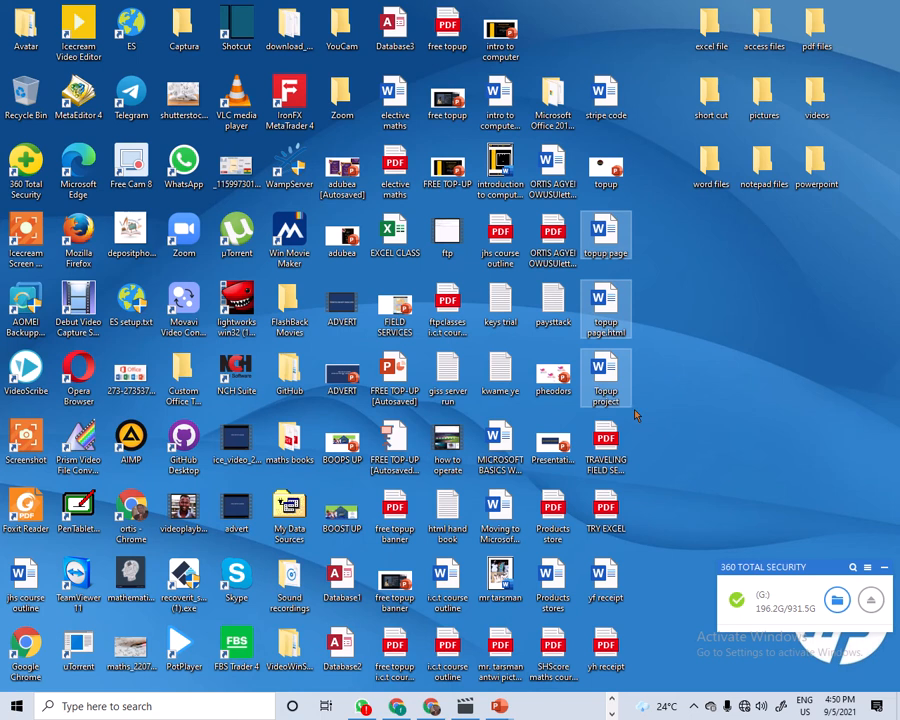
pyautogui.moveTo(605, 388); pyautogui.dragTo(713, 186)
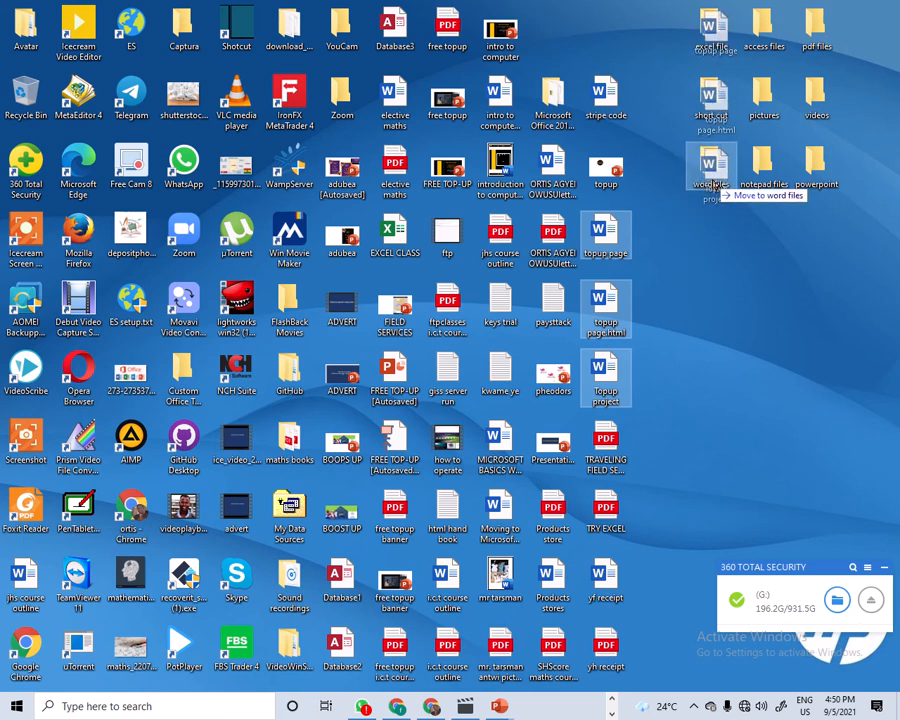
pyautogui.moveTo(713, 185); pyautogui.dragTo(713, 185)
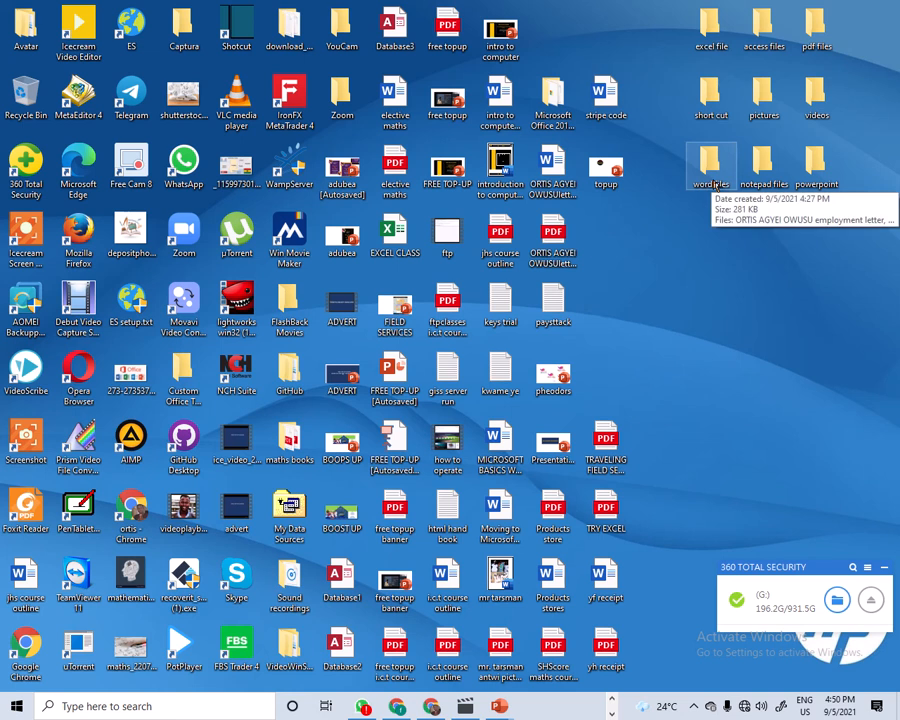
# Step: Move ten more Word documents together into the word files folder, including elective maths, stripe code, i.c.t course outline, Products stores and yf receipt
pyautogui.moveTo(410, 3)
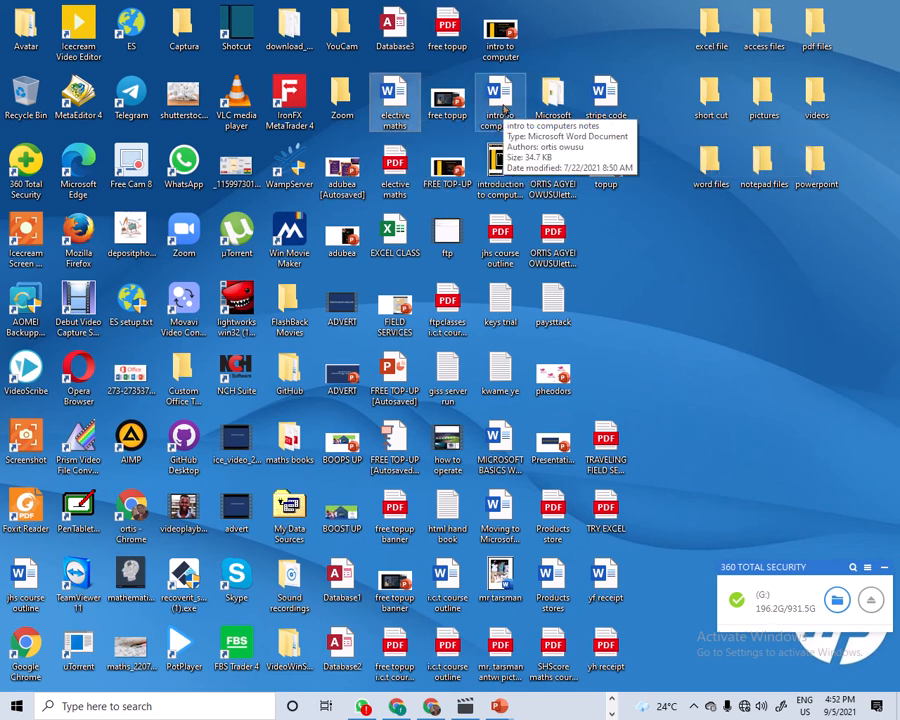
pyautogui.keyDown('ctrl'); pyautogui.click(612, 93); pyautogui.keyUp('ctrl')
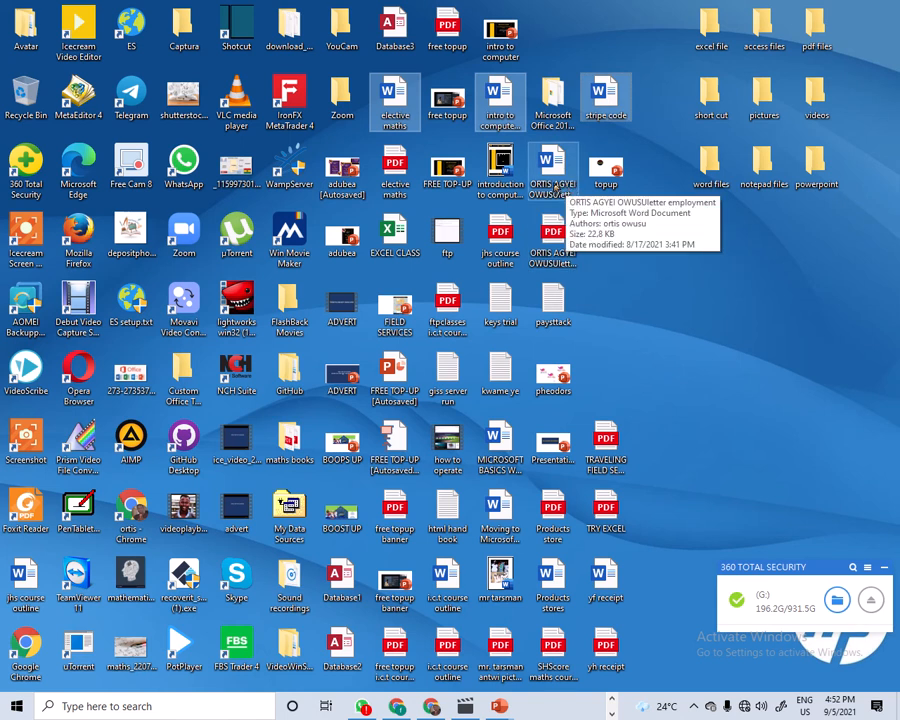
pyautogui.keyDown('ctrl'); pyautogui.click(556, 187); pyautogui.keyUp('ctrl')
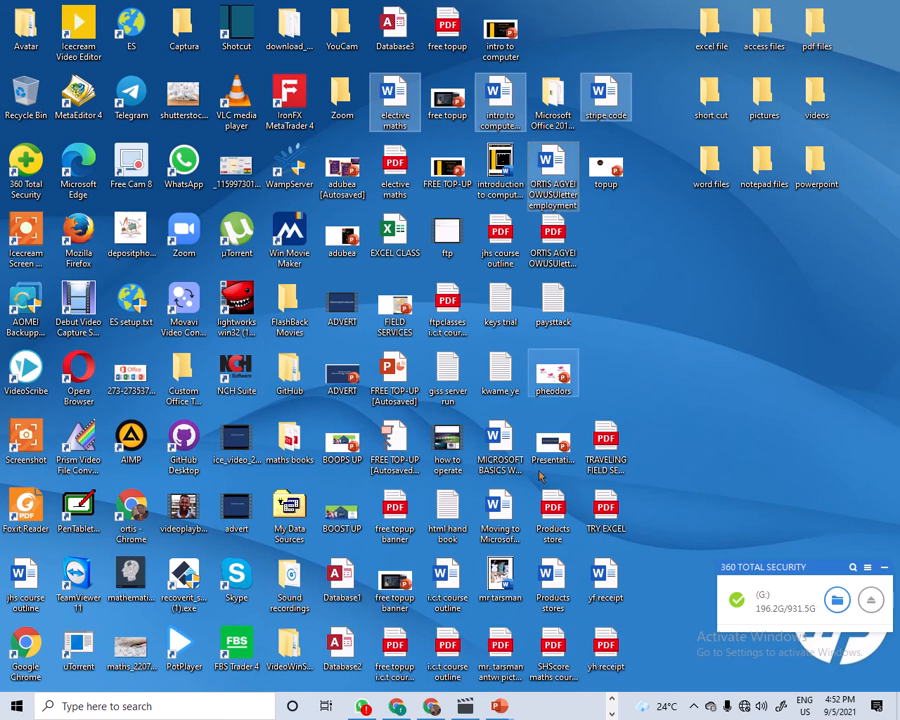
pyautogui.keyDown('ctrl'); pyautogui.click(506, 472); pyautogui.keyUp('ctrl')
pyautogui.keyDown('ctrl'); pyautogui.click(502, 522); pyautogui.keyUp('ctrl')
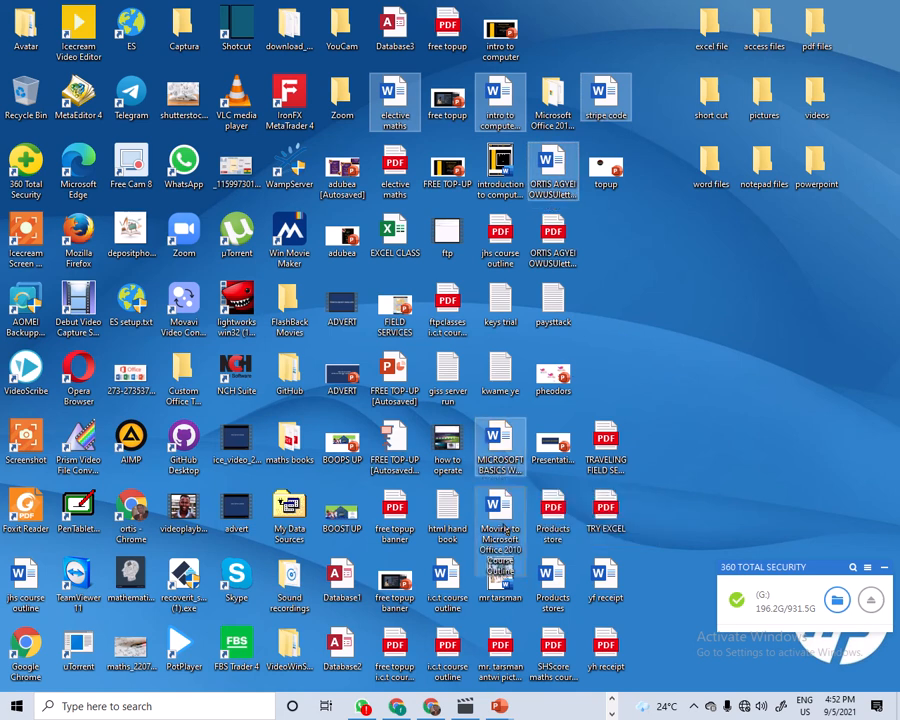
pyautogui.keyDown('ctrl'); pyautogui.click(455, 588); pyautogui.keyUp('ctrl')
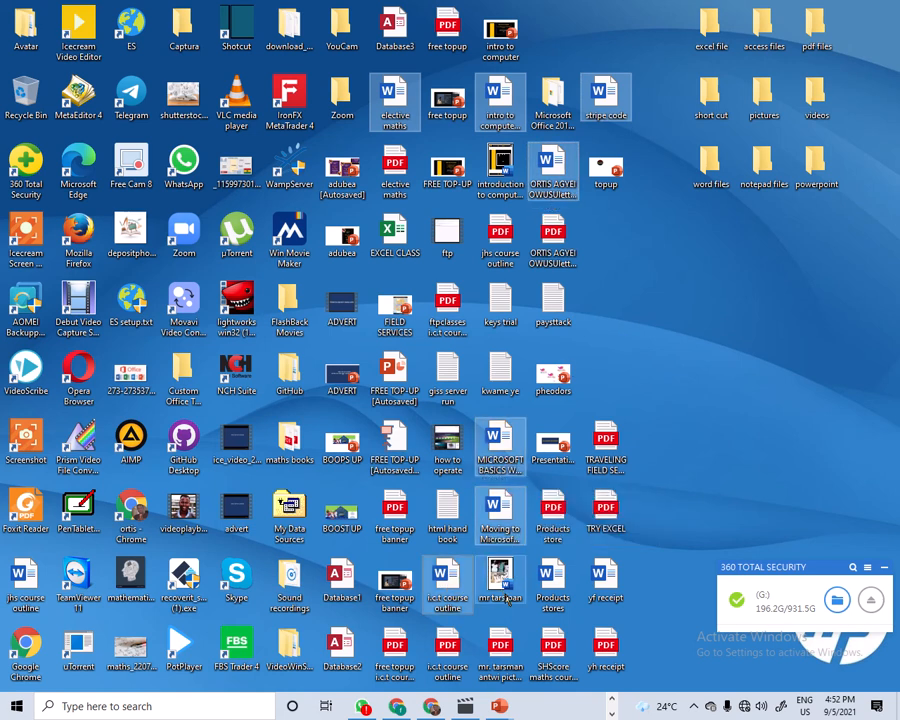
pyautogui.keyDown('ctrl'); pyautogui.click(512, 589); pyautogui.keyUp('ctrl')
pyautogui.keyDown('ctrl'); pyautogui.click(569, 593); pyautogui.keyUp('ctrl')
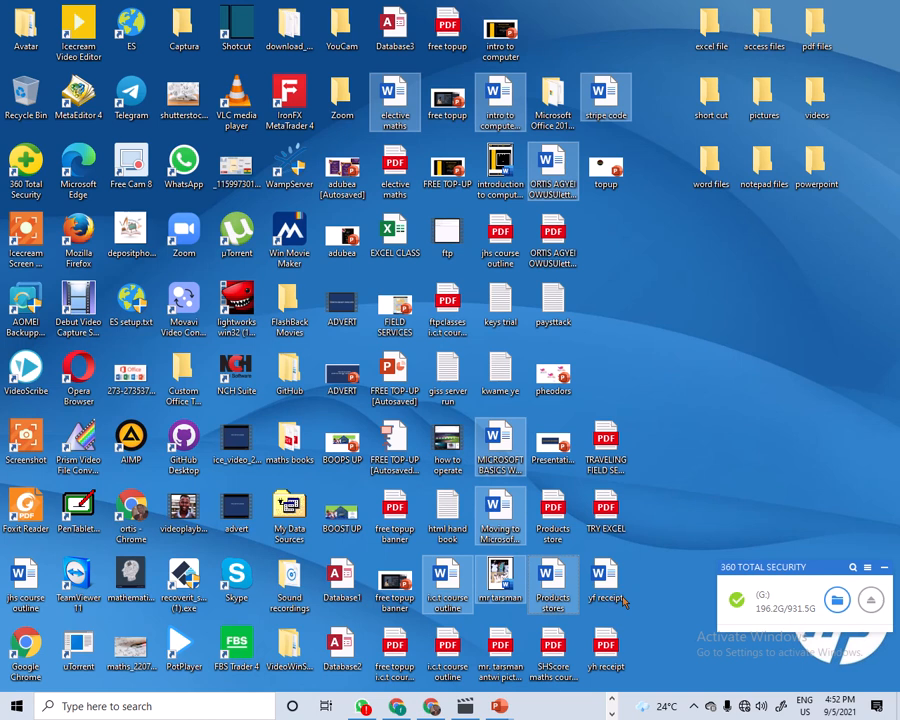
pyautogui.keyDown('ctrl'); pyautogui.click(604, 580); pyautogui.keyUp('ctrl')
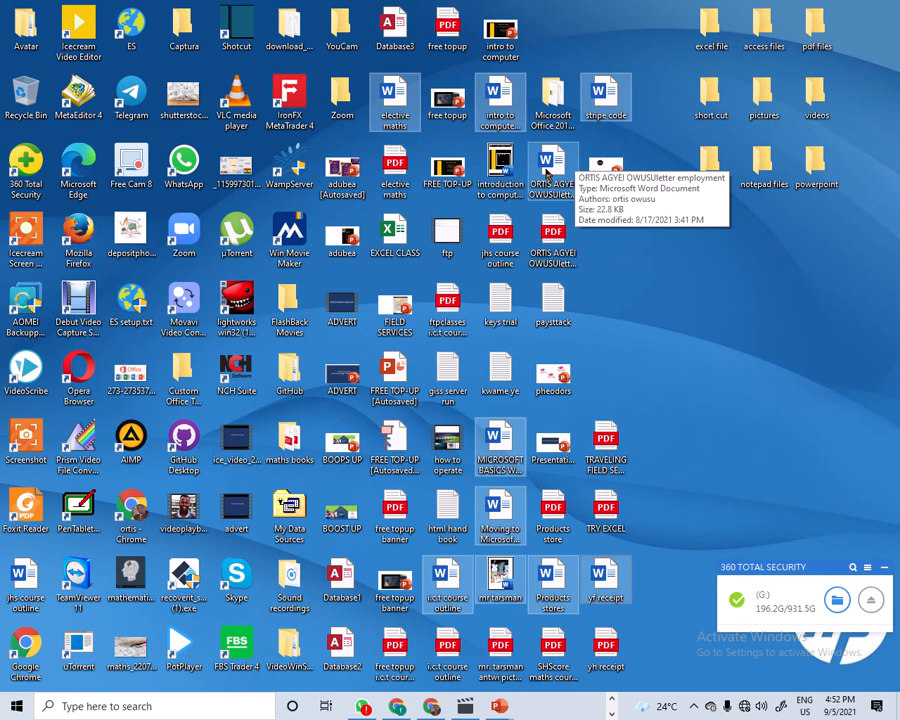
pyautogui.click(547, 174)
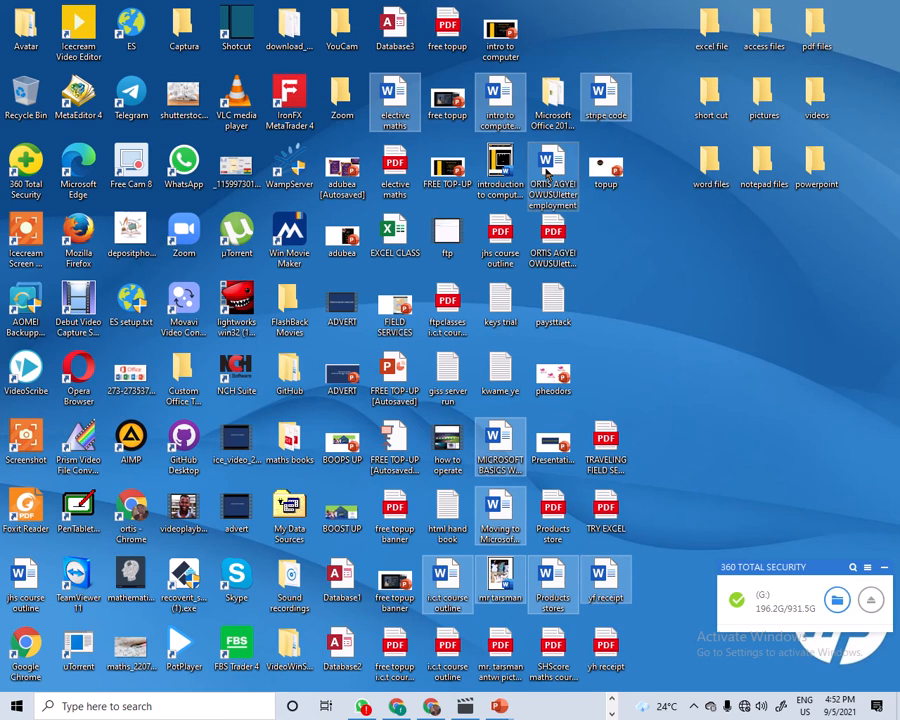
pyautogui.moveTo(547, 174); pyautogui.dragTo(711, 175)
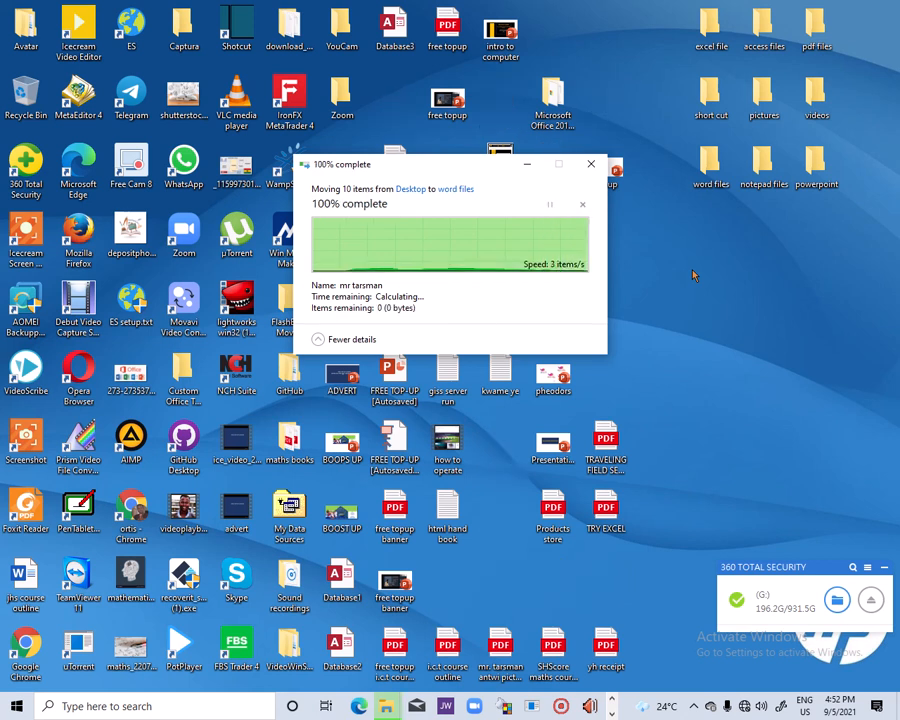
# Step: Move the Word document whose name starts with "introduction to comput" into the word files folder
pyautogui.moveTo(397, 5)
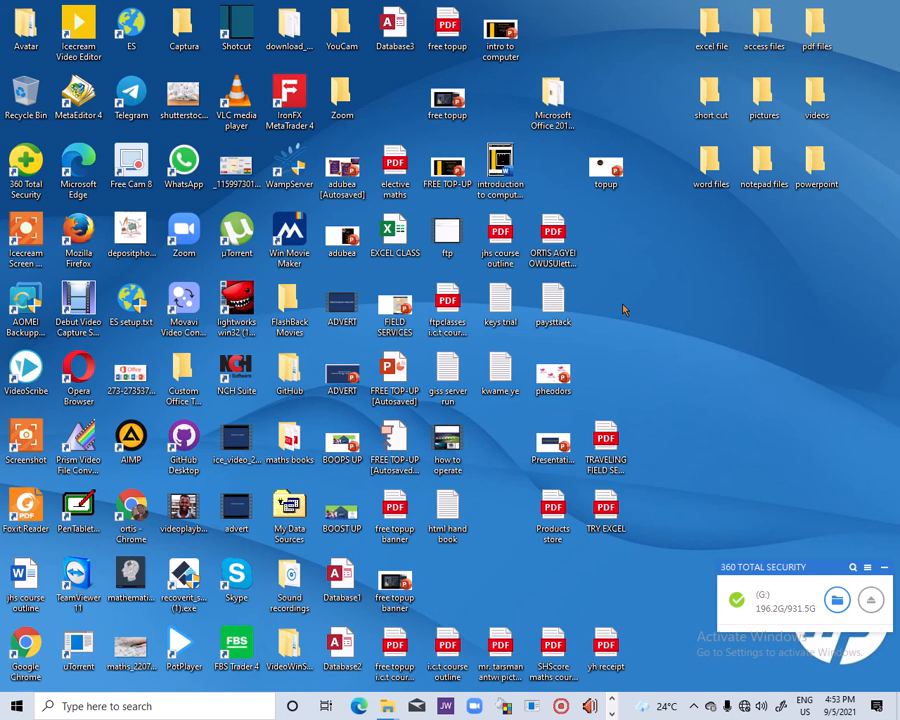
pyautogui.moveTo(516, 8)
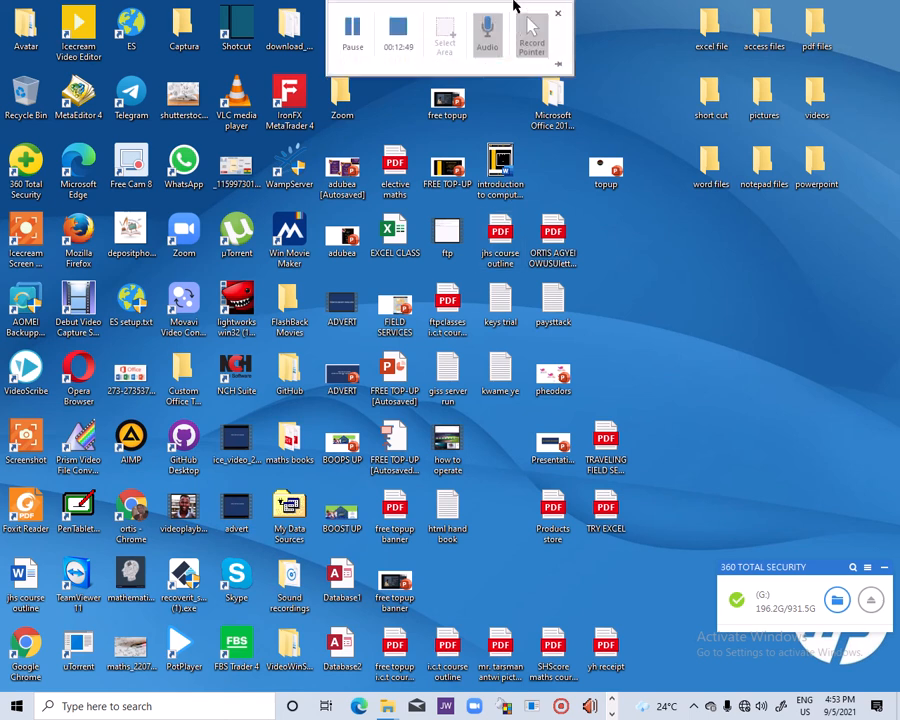
pyautogui.click(408, 58)
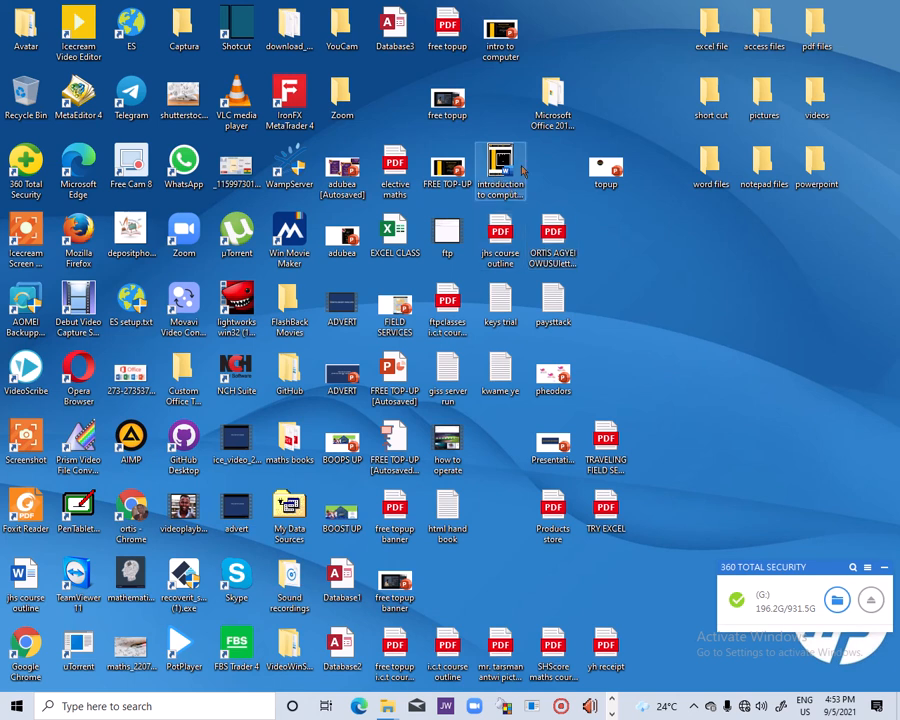
pyautogui.moveTo(499, 177); pyautogui.dragTo(706, 167)
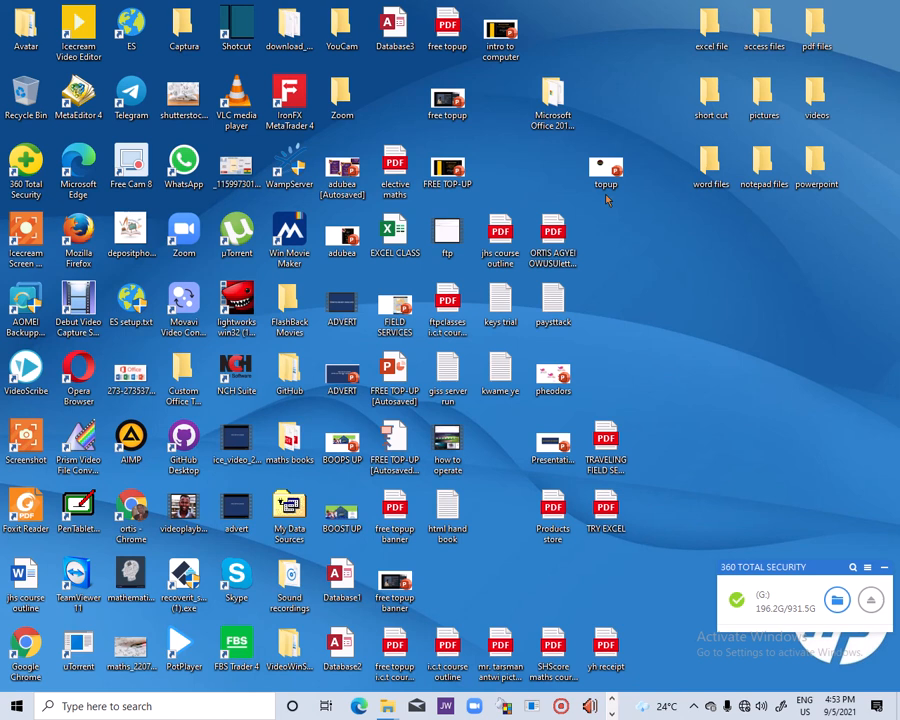
# Step: Move the jhs course outline and employment letter PDFs, plus the five PDFs in the lowest icon row, into the pdf files folder
pyautogui.moveTo(594, 234); pyautogui.dragTo(498, 232)
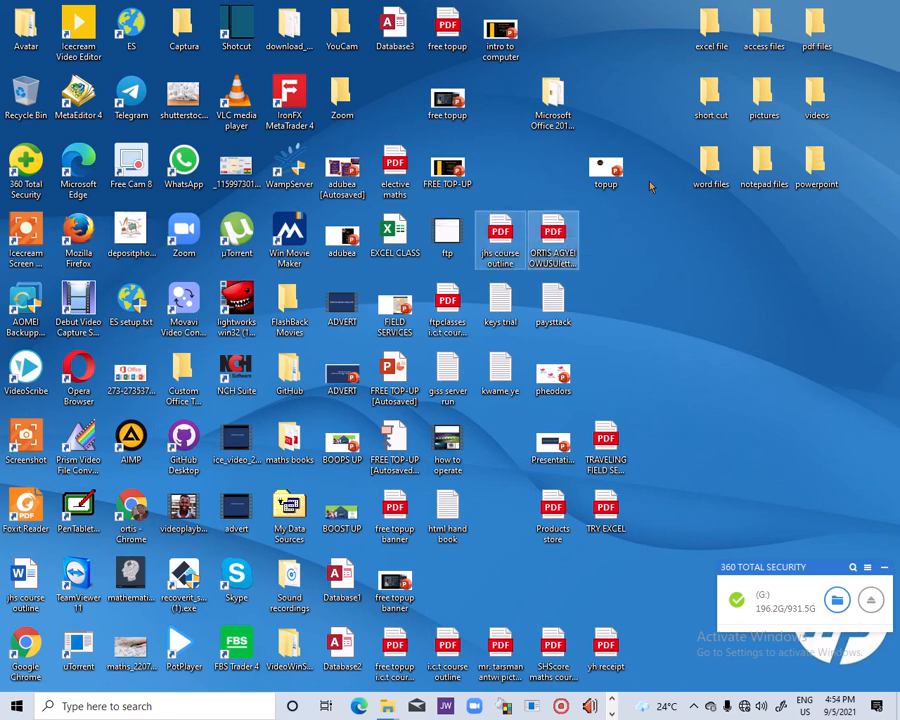
pyautogui.moveTo(650, 186); pyautogui.dragTo(816, 37)
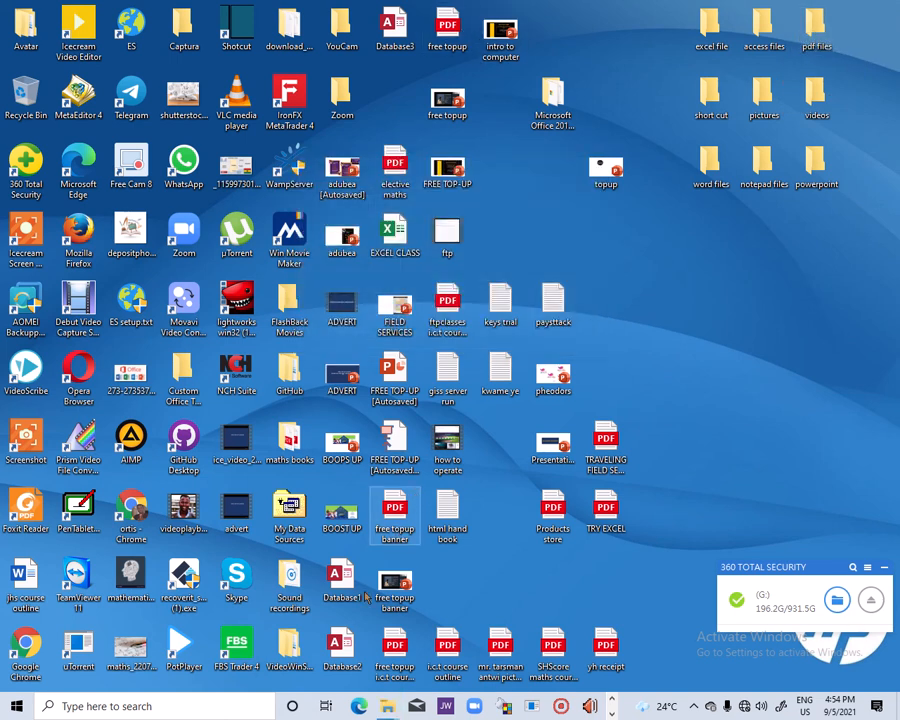
pyautogui.click(394, 660)
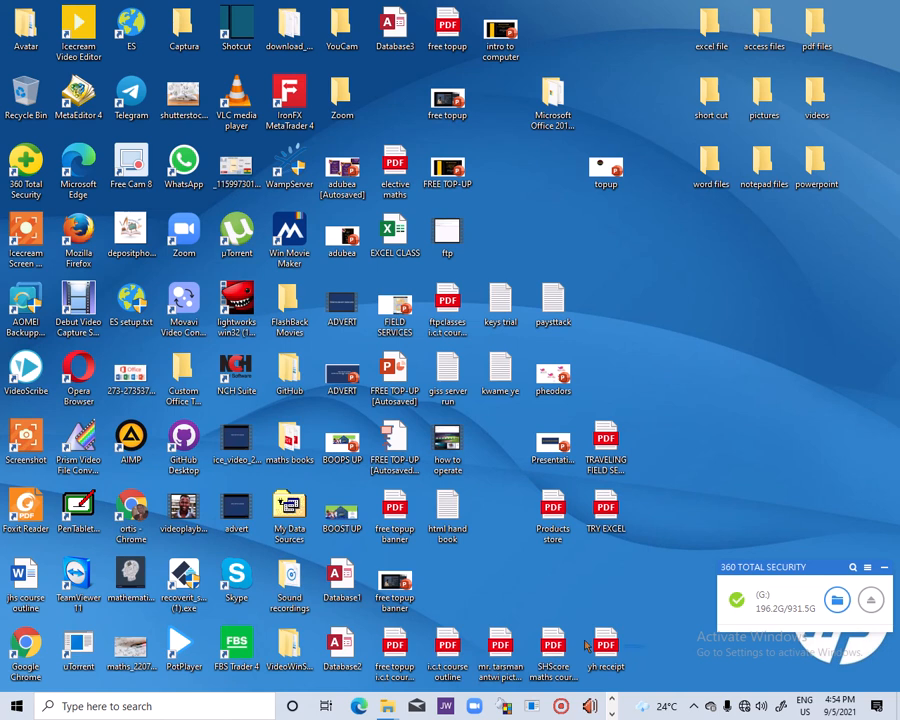
pyautogui.moveTo(647, 648); pyautogui.dragTo(388, 641)
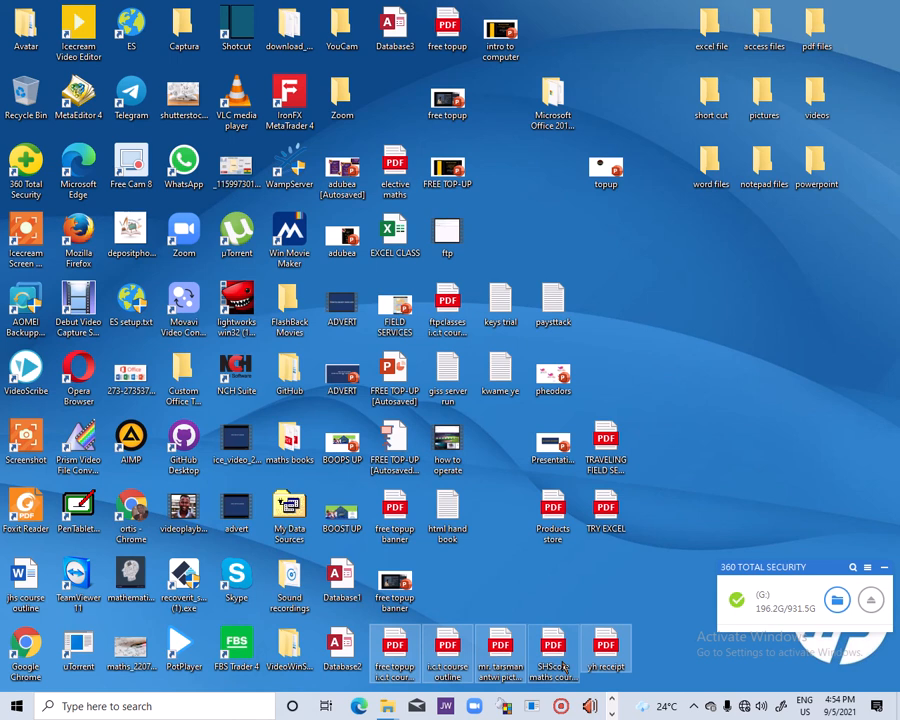
pyautogui.moveTo(555, 657); pyautogui.dragTo(722, 174)
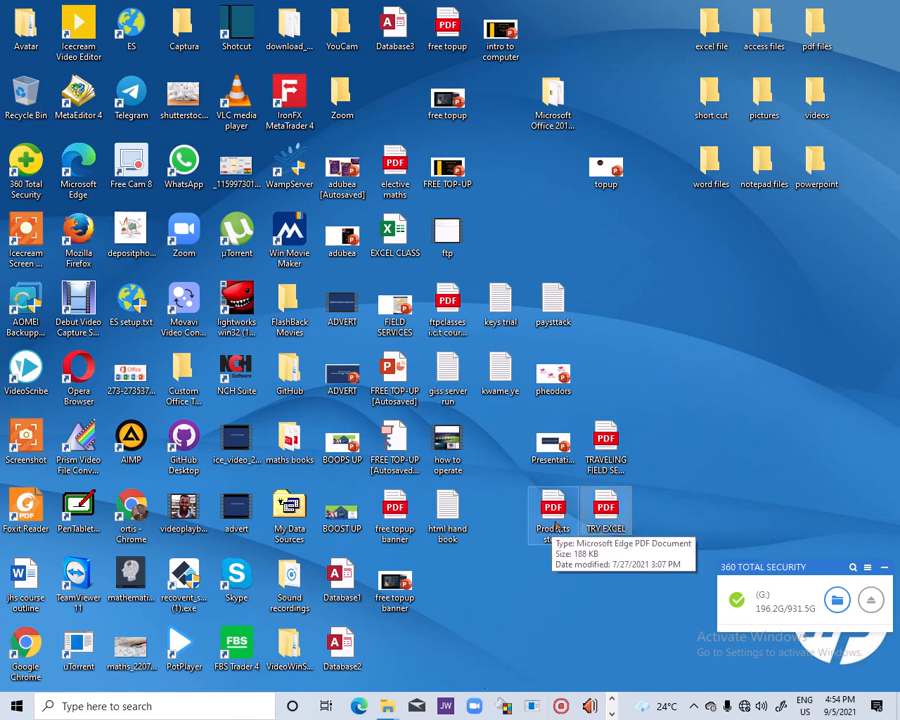
# Step: Move the TRY EXCEL, Products store, TRAVELING FIELD SERVICE, free topup banner, elective maths, free topup and ftpclasses PDFs into the pdf files folder
pyautogui.keyDown('ctrl'); pyautogui.click(556, 524); pyautogui.keyUp('ctrl')
pyautogui.keyDown('ctrl'); pyautogui.click(596, 446); pyautogui.keyUp('ctrl')
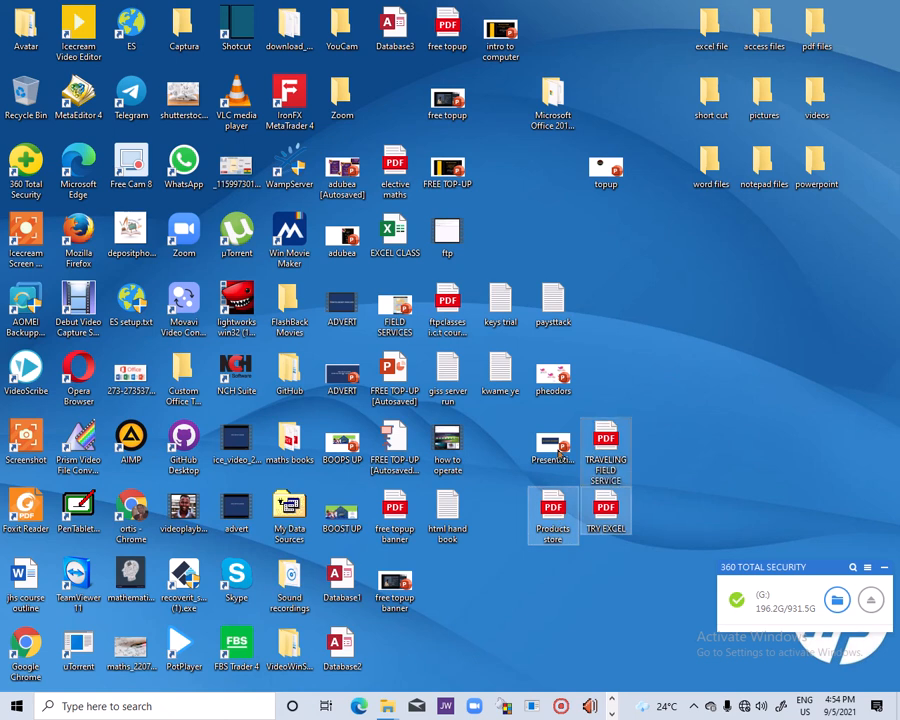
pyautogui.keyDown('ctrl'); pyautogui.click(400, 515); pyautogui.keyUp('ctrl')
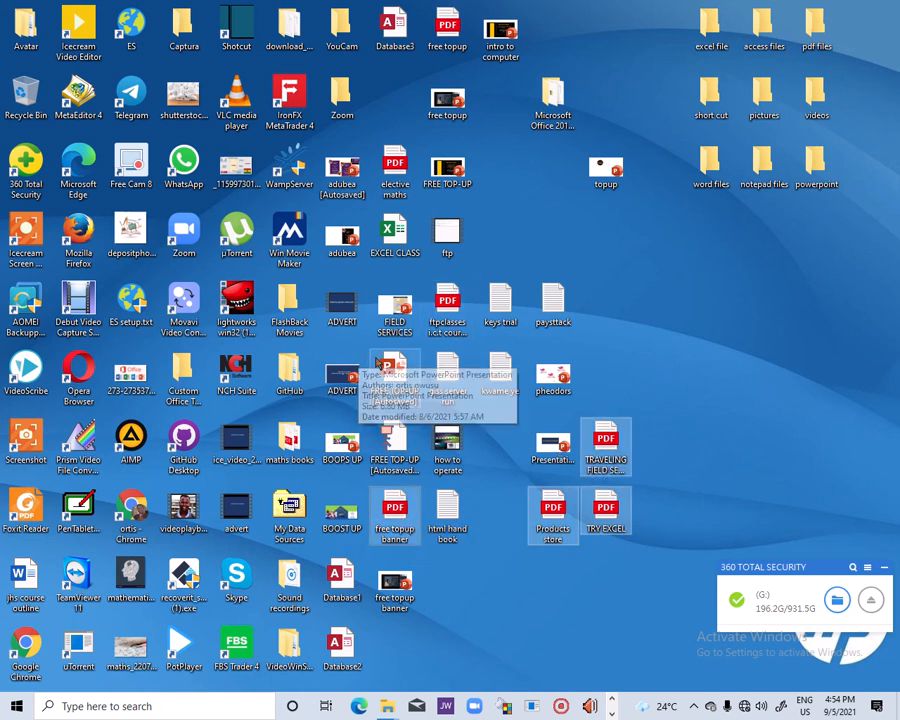
pyautogui.keyDown('ctrl'); pyautogui.click(402, 160); pyautogui.keyUp('ctrl')
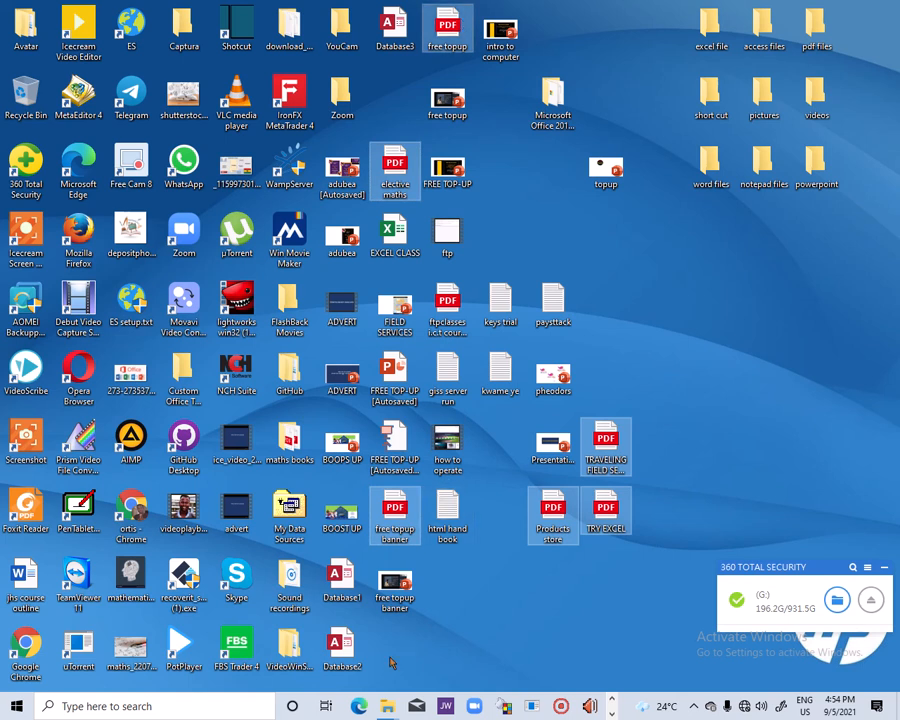
pyautogui.keyDown('ctrl'); pyautogui.click(445, 318); pyautogui.keyUp('ctrl')
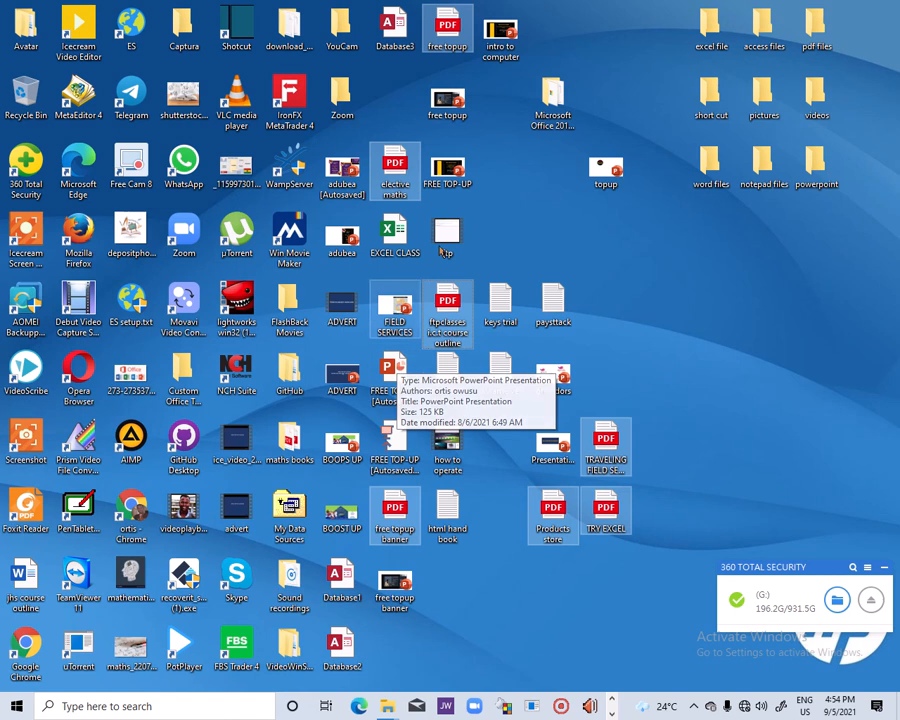
pyautogui.keyDown('ctrl'); pyautogui.click(400, 176); pyautogui.keyUp('ctrl')
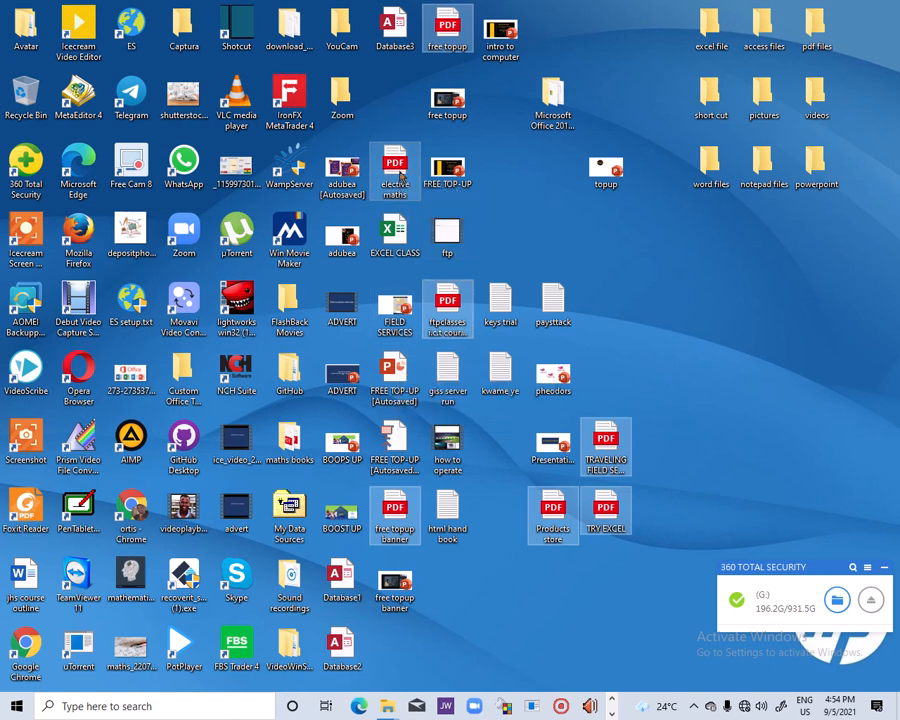
pyautogui.moveTo(400, 176); pyautogui.dragTo(832, 36)
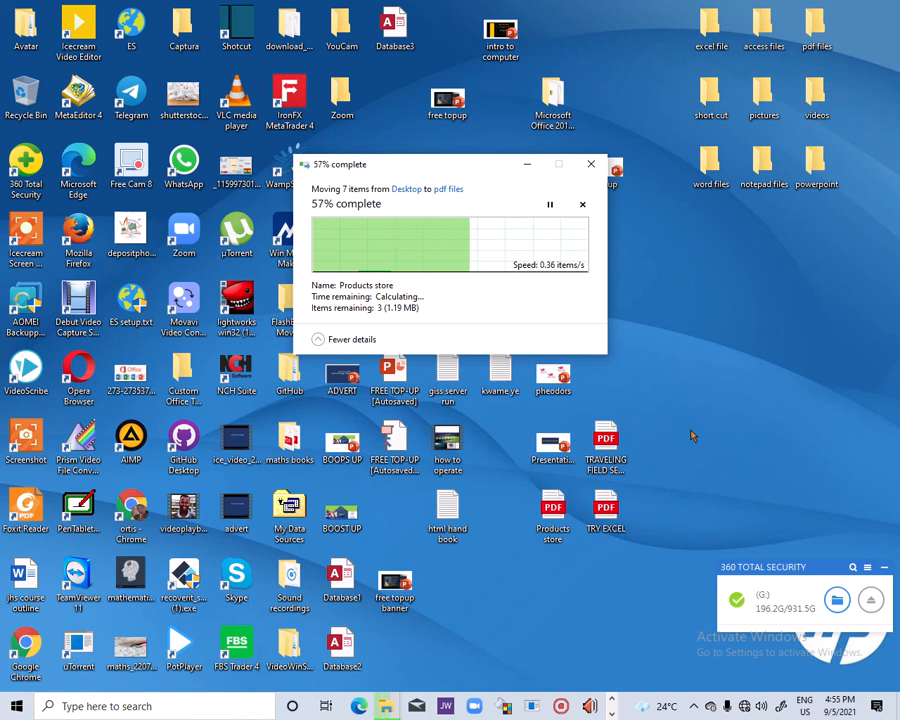
# Step: Move eleven PowerPoint presentations together into the powerpoint folder, including Presentation1, pheodors, topup, free topup banner, intro to computer and FIELD SERVICES
pyautogui.moveTo(508, 6)
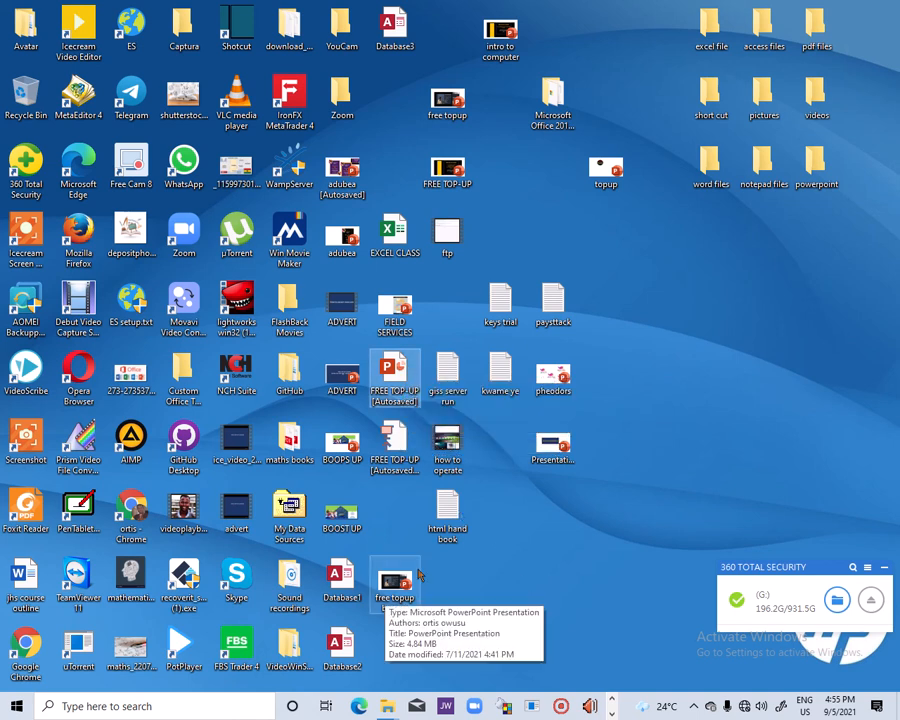
pyautogui.click(561, 448)
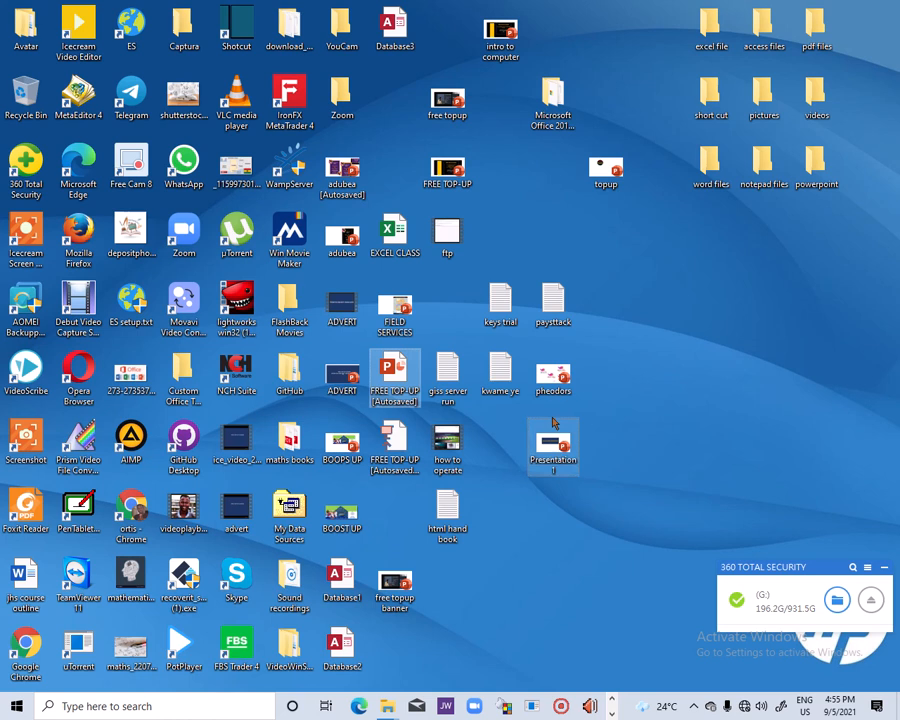
pyautogui.keyDown('ctrl'); pyautogui.click(556, 375); pyautogui.keyUp('ctrl')
pyautogui.keyDown('ctrl'); pyautogui.click(606, 170); pyautogui.keyUp('ctrl')
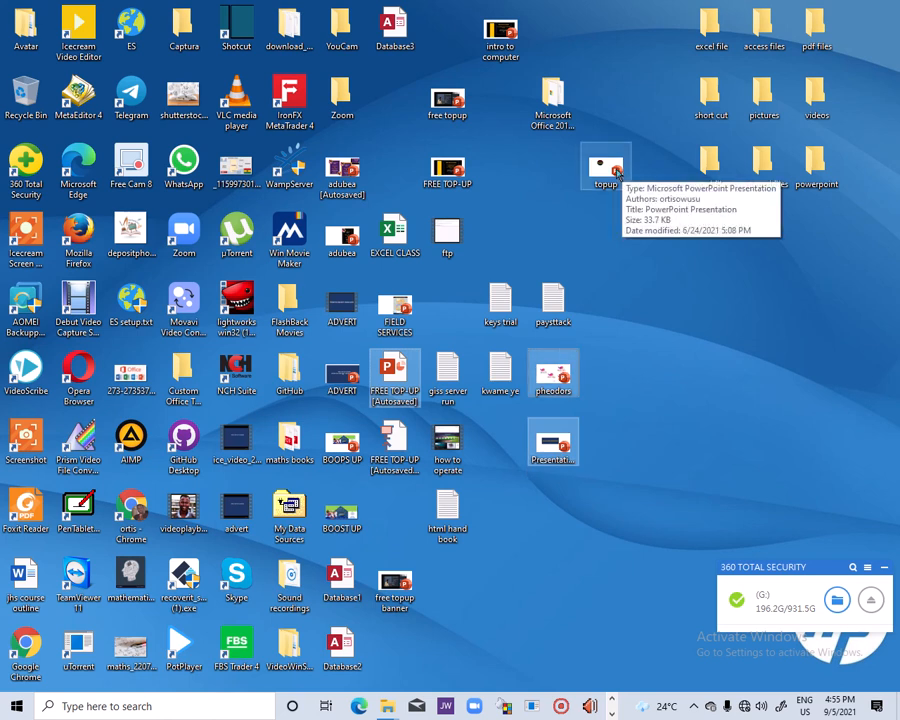
pyautogui.keyDown('ctrl'); pyautogui.click(442, 176); pyautogui.keyUp('ctrl')
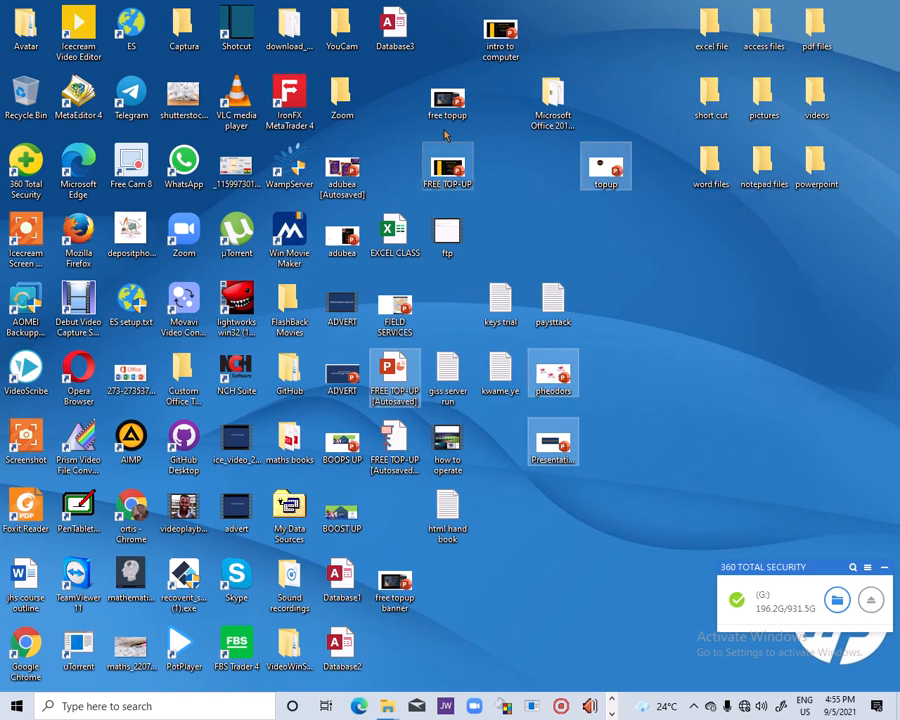
pyautogui.keyDown('ctrl'); pyautogui.click(445, 102); pyautogui.keyUp('ctrl')
pyautogui.keyDown('ctrl'); pyautogui.click(515, 38); pyautogui.keyUp('ctrl')
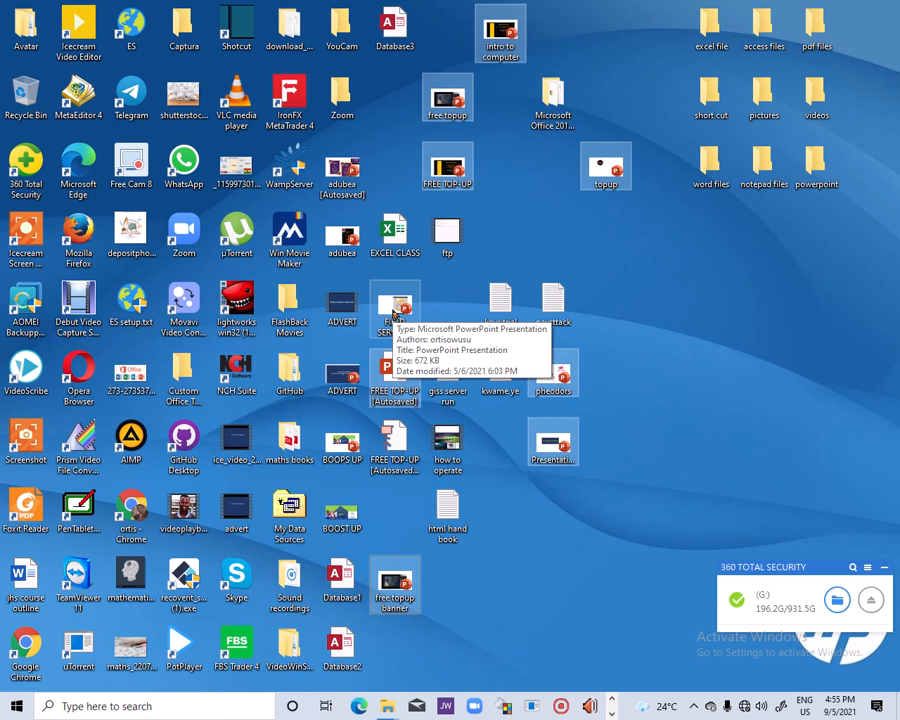
pyautogui.keyDown('ctrl'); pyautogui.click(355, 243); pyautogui.keyUp('ctrl')
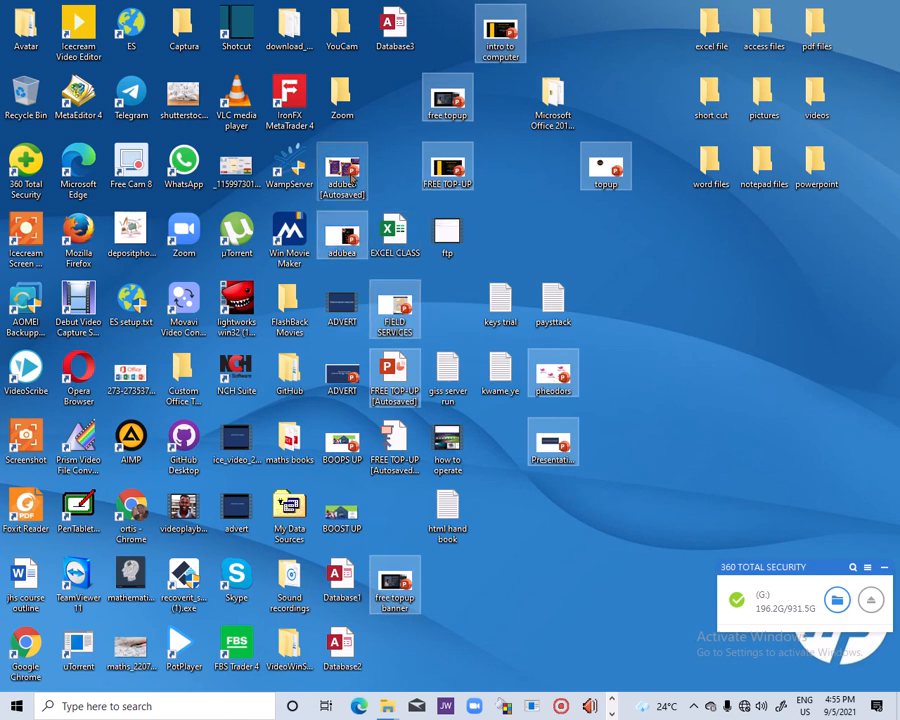
pyautogui.moveTo(352, 180); pyautogui.dragTo(820, 180)
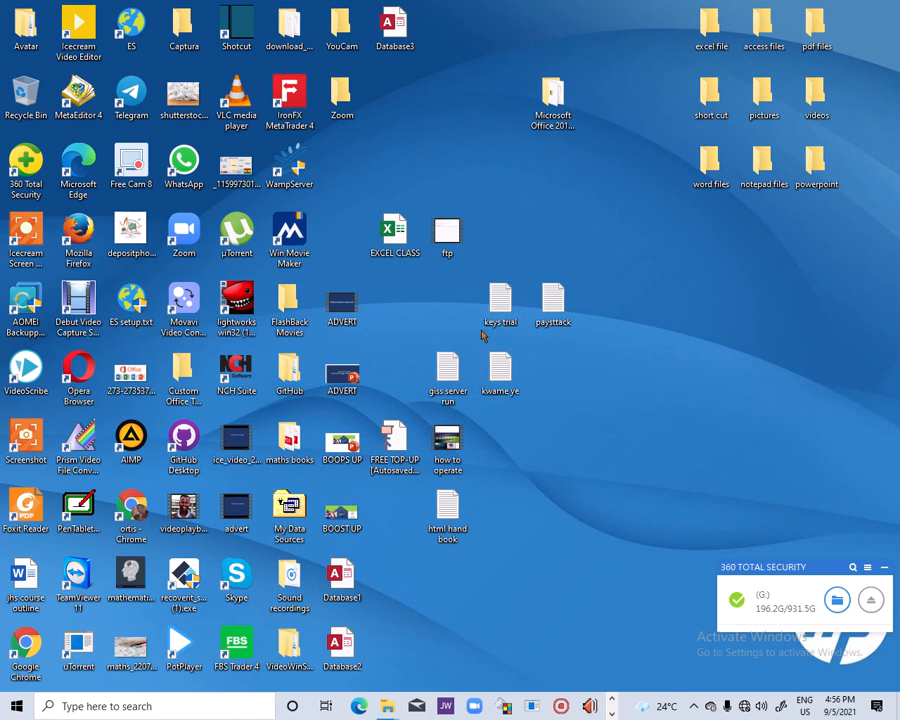
# Step: Move the keys trial, paysttack and giss server run text files, plus the one beside them, into the notepad files folder
pyautogui.moveTo(461, 295); pyautogui.dragTo(575, 387)
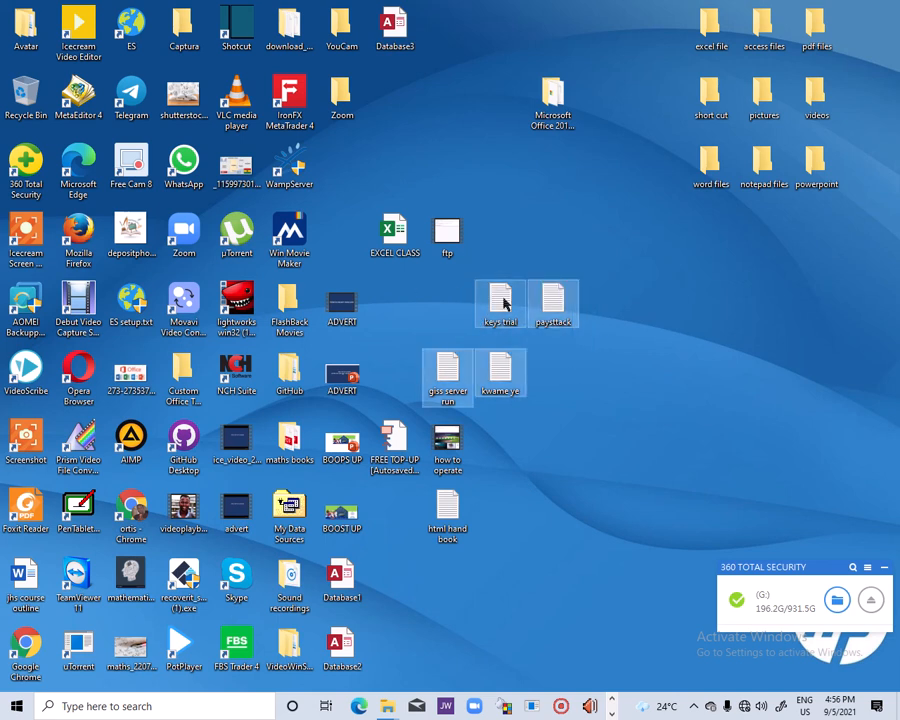
pyautogui.moveTo(560, 292); pyautogui.dragTo(762, 165)
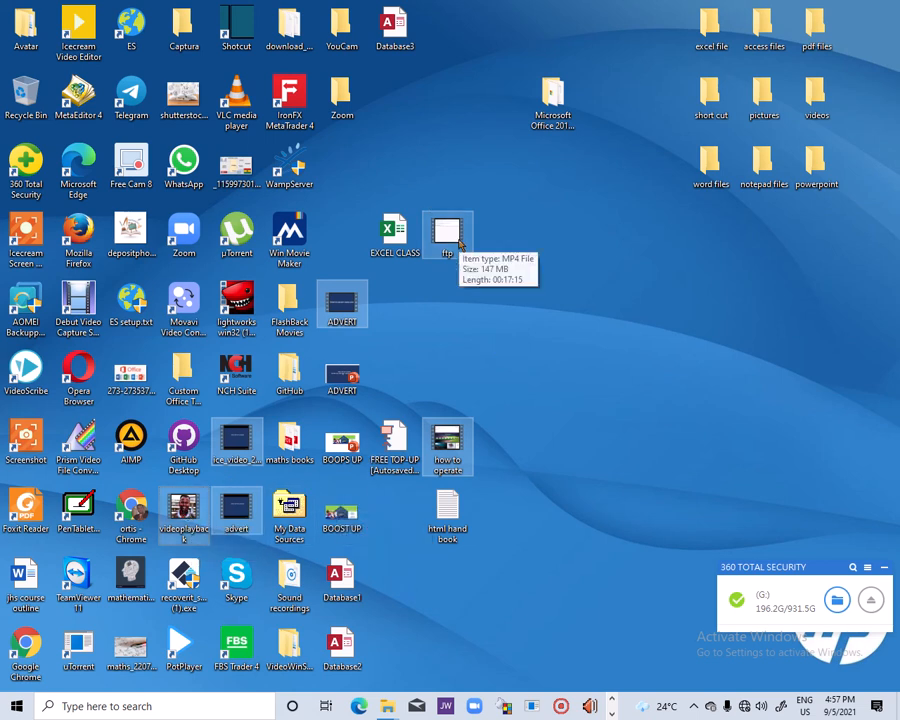
# Step: Move the six video files, including ftp, ADVERT, how to operate and videoplayback, into the videos folder, and EXCEL CLASS into excel file
pyautogui.moveTo(450, 238); pyautogui.dragTo(834, 94)
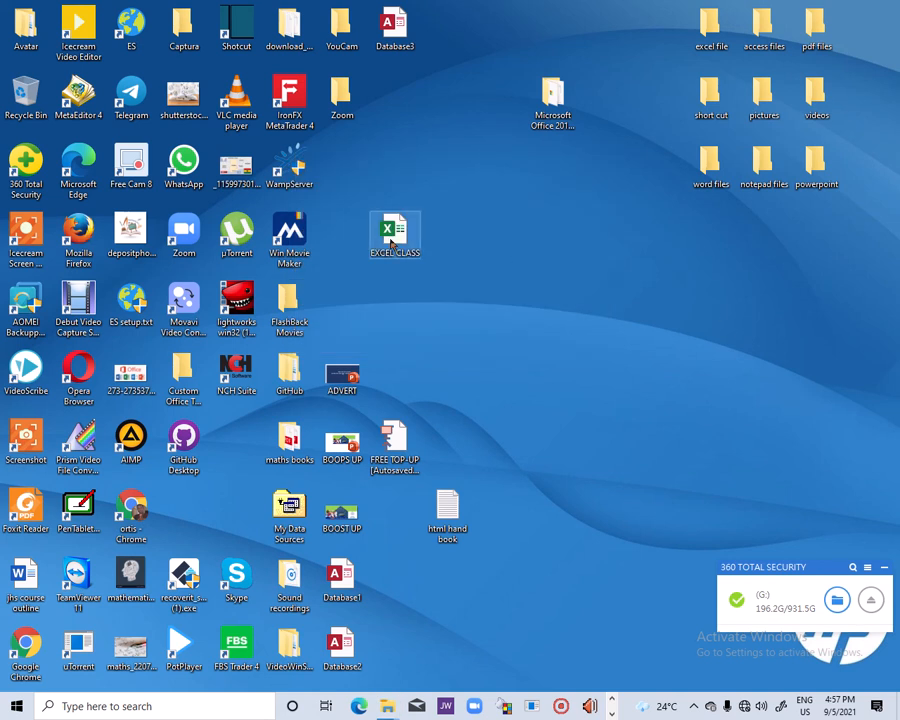
pyautogui.moveTo(393, 243); pyautogui.dragTo(710, 42)
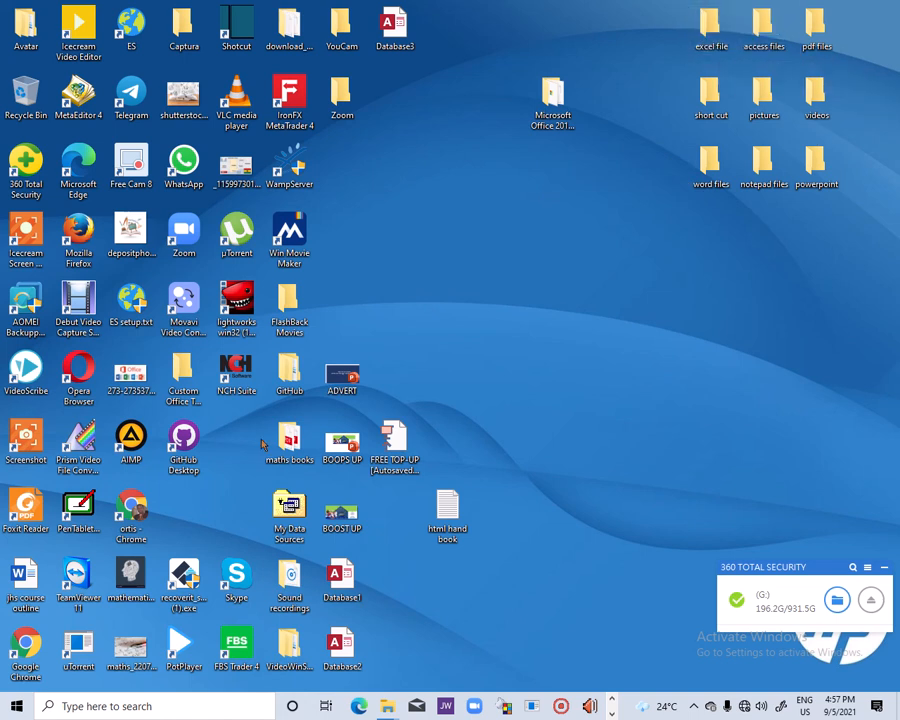
# Step: Move the BOOPS UP and ADVERT presentations into the powerpoint folder
pyautogui.moveTo(290, 446); pyautogui.dragTo(641, 256)
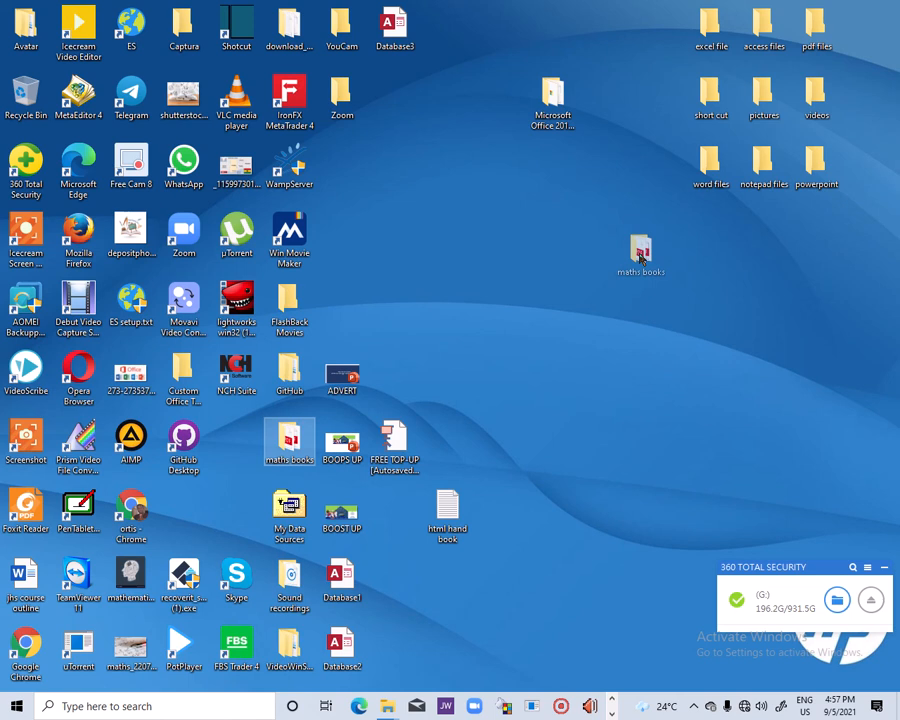
pyautogui.moveTo(641, 257); pyautogui.dragTo(282, 444)
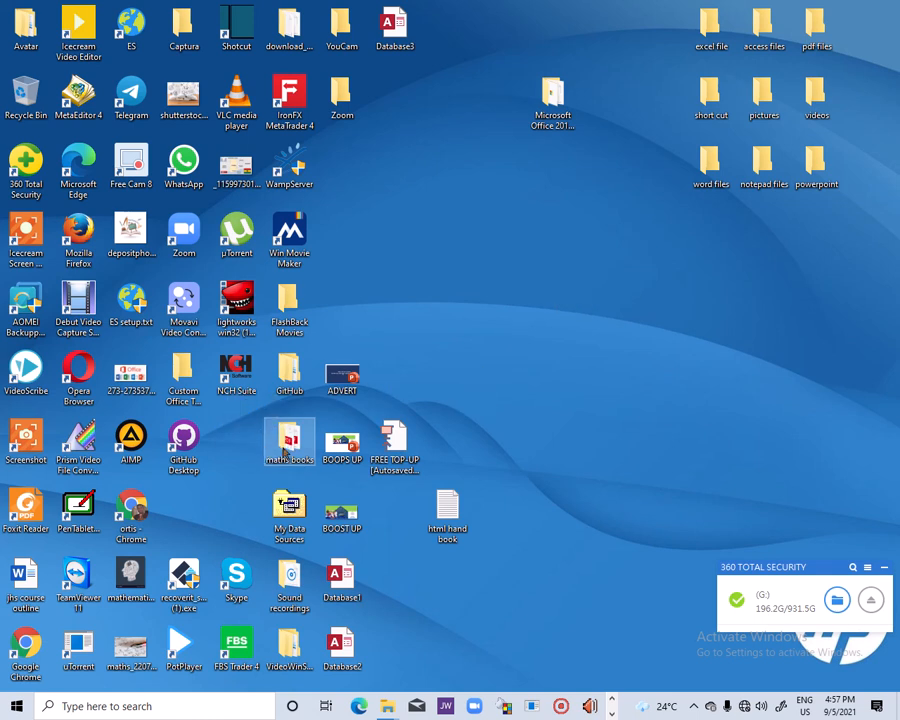
pyautogui.click(352, 449)
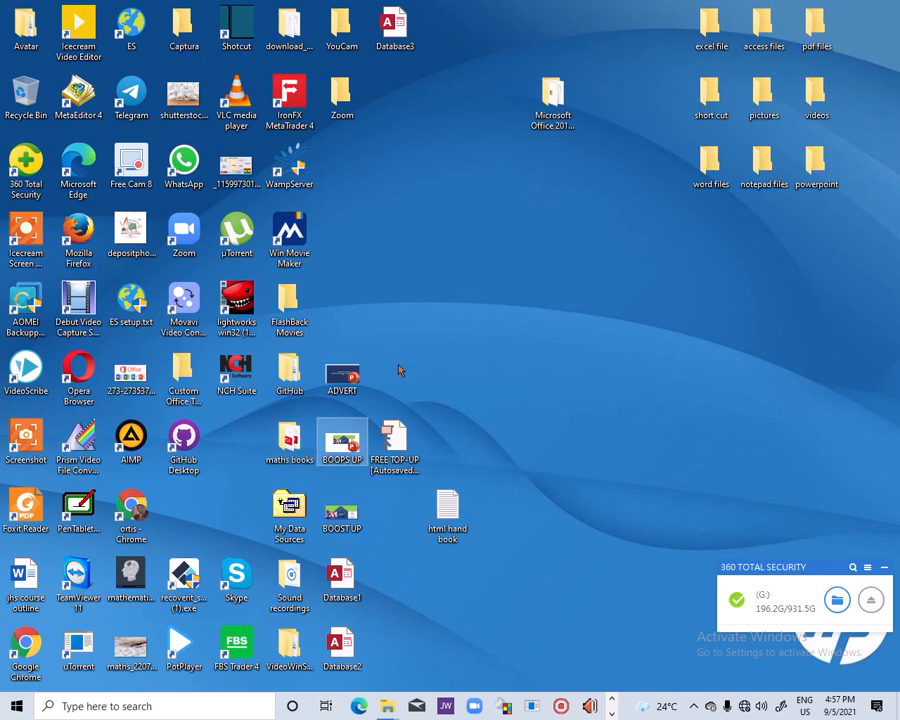
pyautogui.keyDown('ctrl'); pyautogui.click(337, 385); pyautogui.keyUp('ctrl')
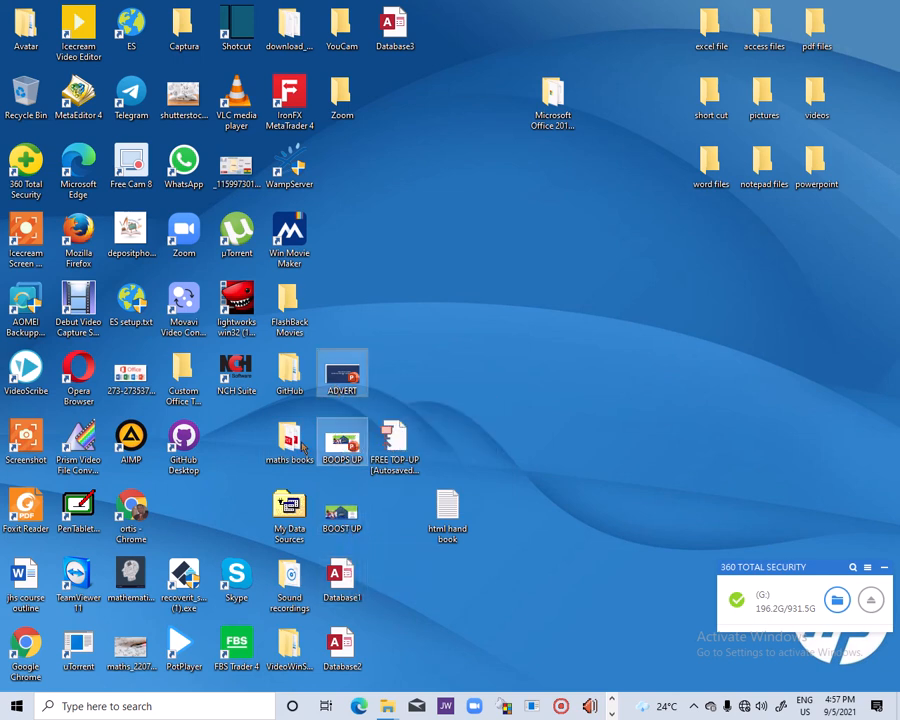
pyautogui.moveTo(337, 385); pyautogui.dragTo(824, 176)
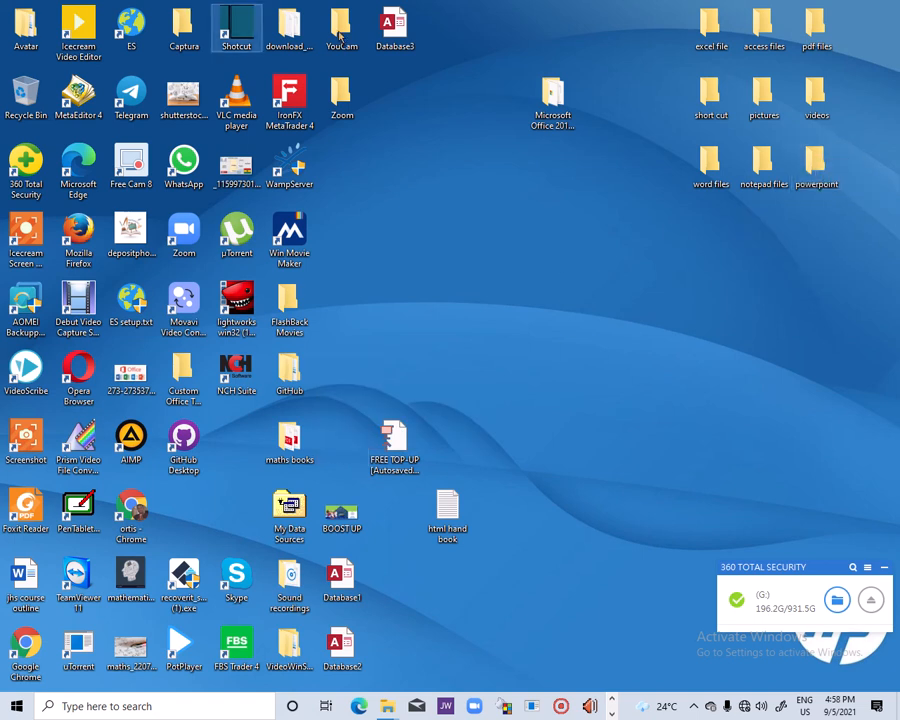
# Step: Move Database1, Database2 and Database3 into the access files folder, and the html hand book text file into notepad files
pyautogui.click(394, 37)
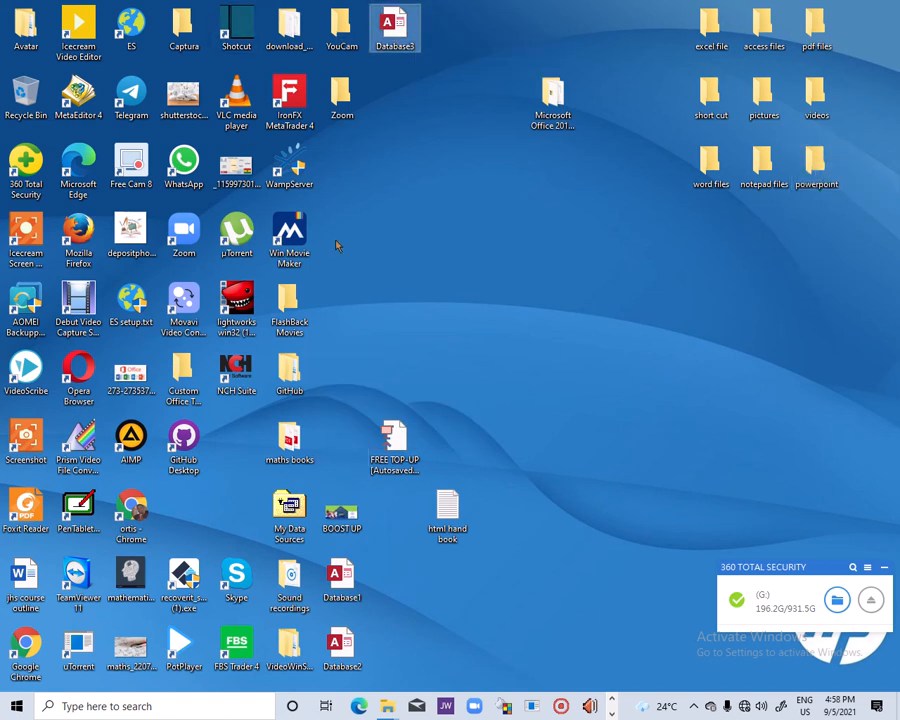
pyautogui.keyDown('ctrl'); pyautogui.click(351, 590); pyautogui.keyUp('ctrl')
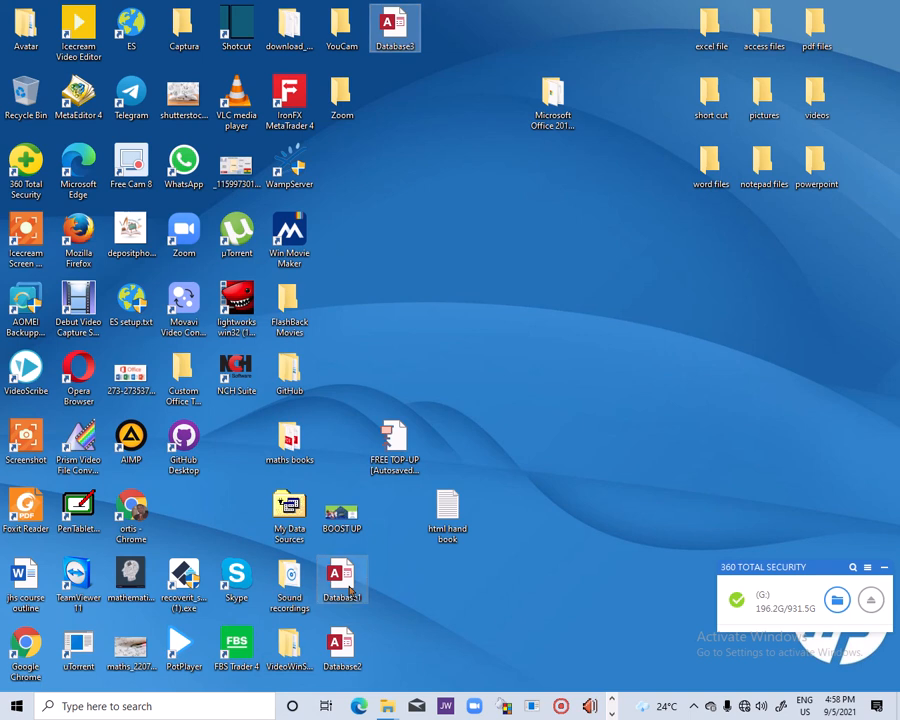
pyautogui.keyDown('ctrl'); pyautogui.click(341, 657); pyautogui.keyUp('ctrl')
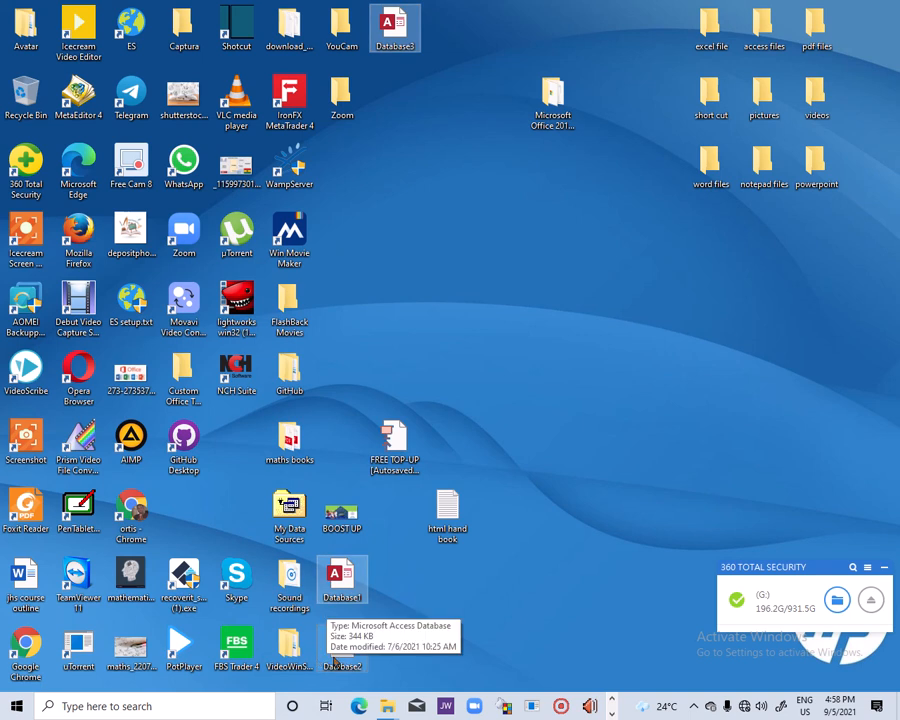
pyautogui.moveTo(327, 661); pyautogui.dragTo(766, 32)
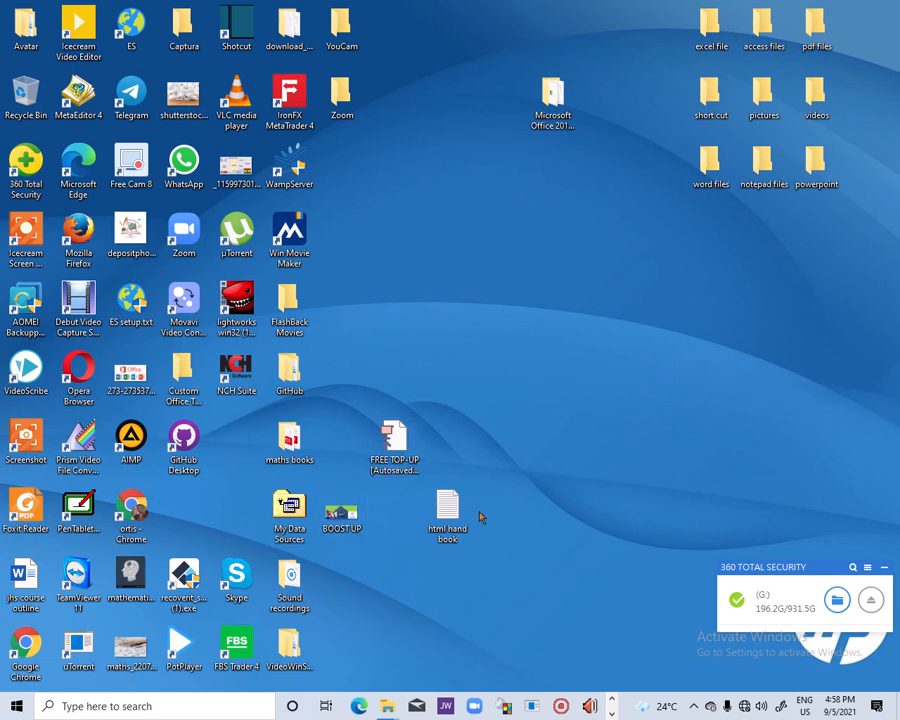
pyautogui.moveTo(449, 508); pyautogui.dragTo(765, 170)
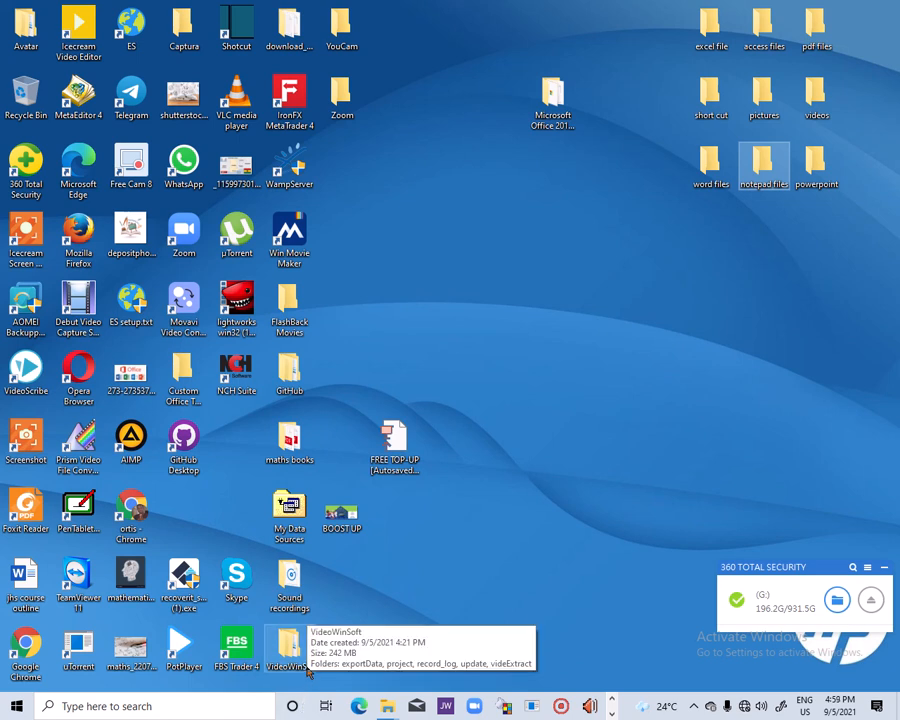
# Step: Check what the VideoWinSoft folder contains and close its window
pyautogui.click(283, 650)
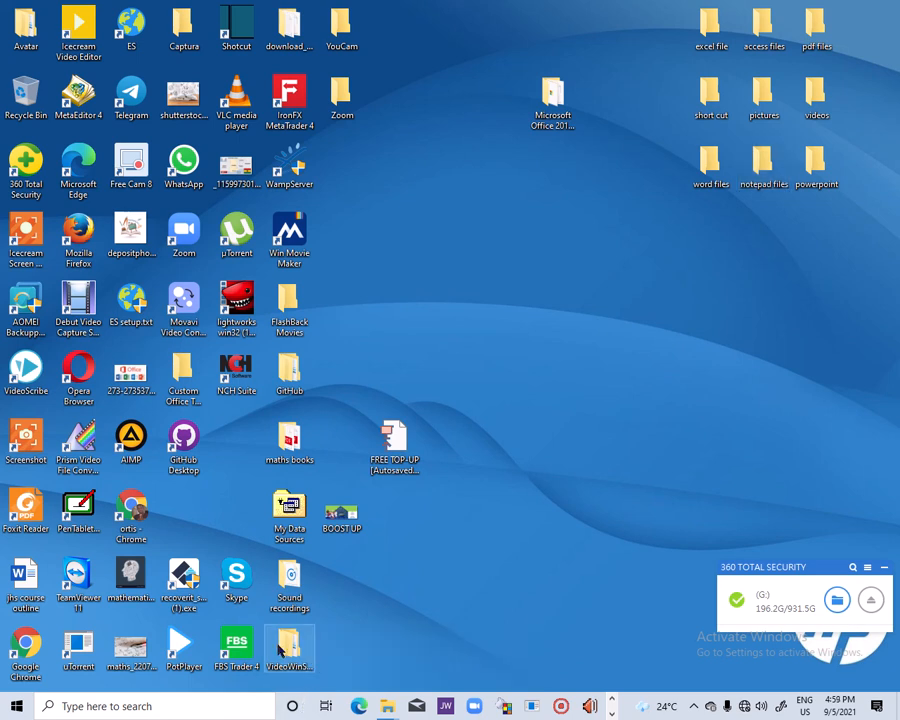
pyautogui.doubleClick(283, 650)
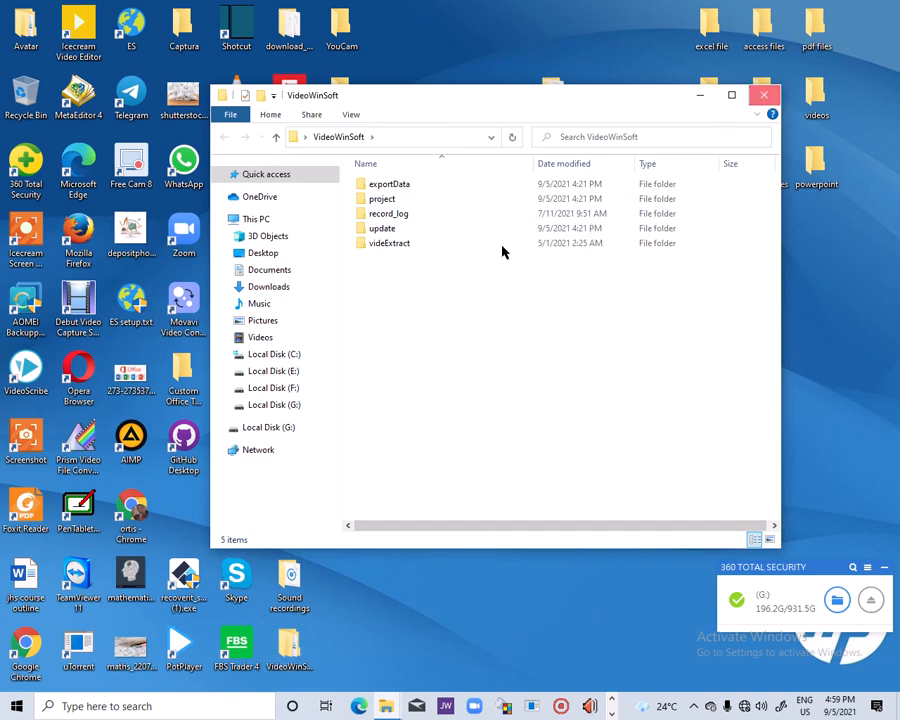
pyautogui.hotkey('alt', 'F4')
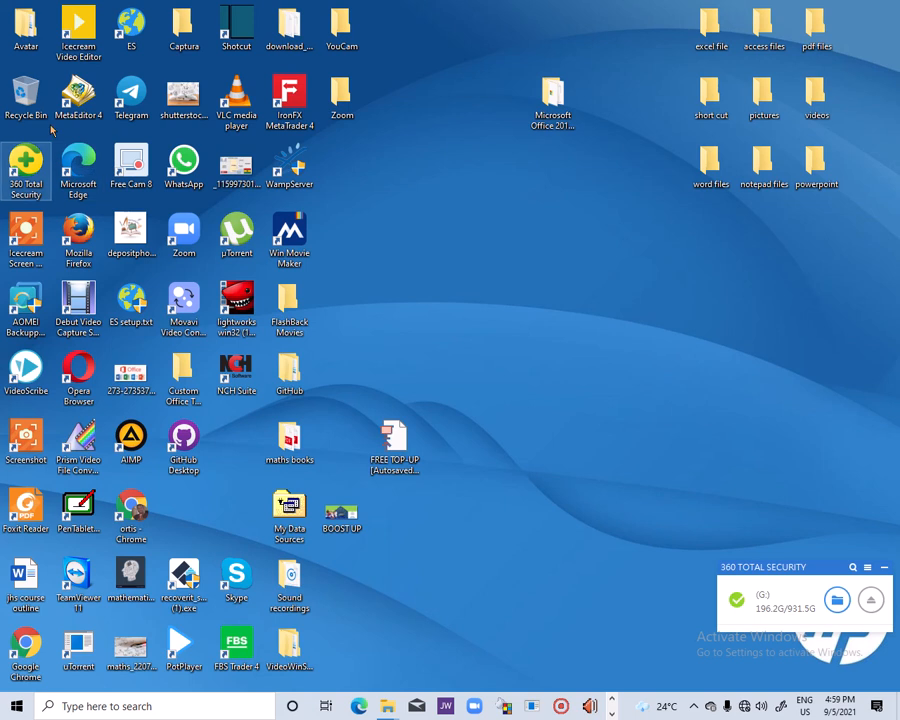
pyautogui.moveTo(2, 3)
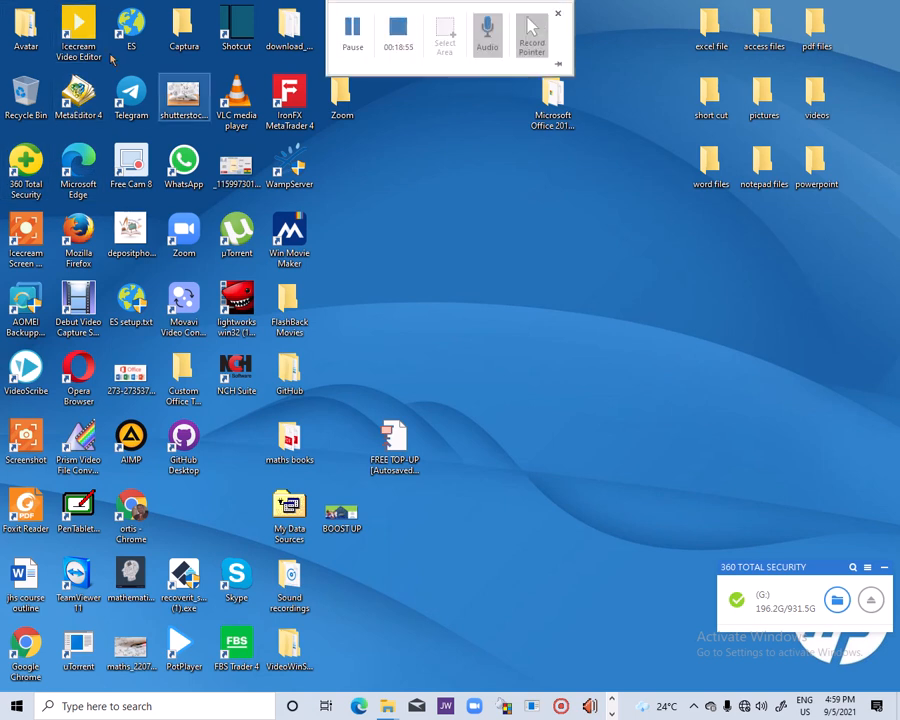
pyautogui.click(56, 14)
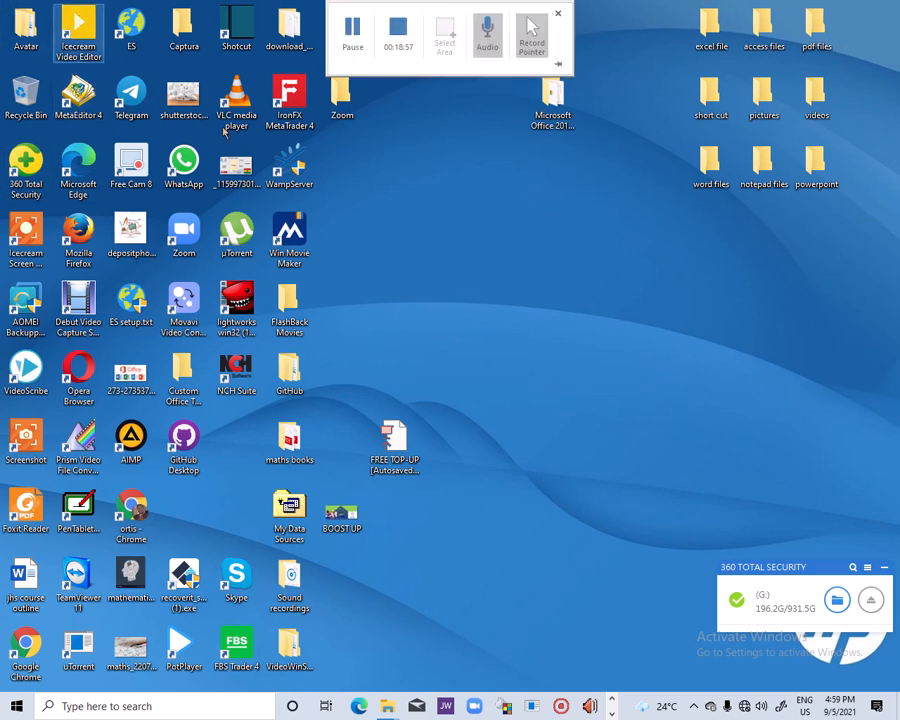
pyautogui.click(413, 119)
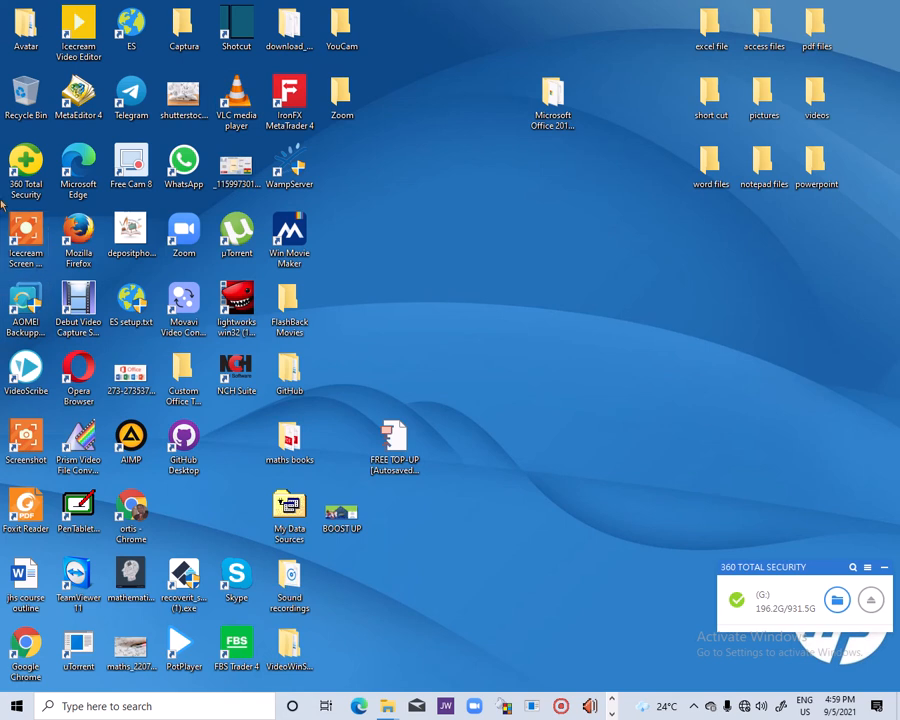
# Step: Move the ten icons in the fourth and fifth rows, from Icecream Screen and AOMEI to µTorrent and lightworks, into the short cut folder
pyautogui.moveTo(3, 205); pyautogui.dragTo(268, 340)
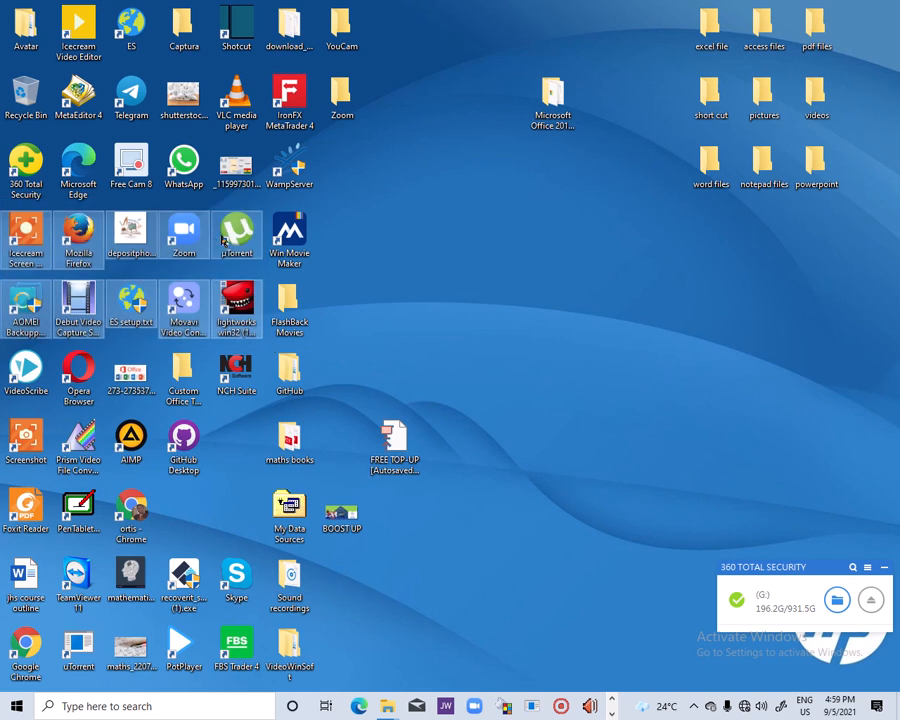
pyautogui.moveTo(228, 247); pyautogui.dragTo(705, 107)
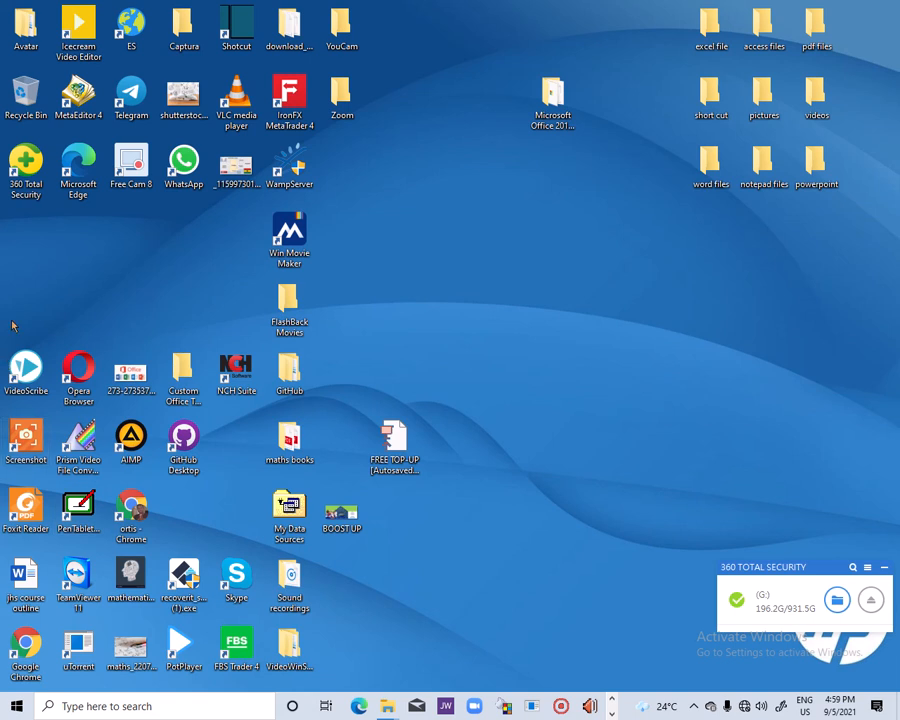
# Step: Move the VideoScribe, Screenshot, Foxit Reader, Opera, Prism, PenTablet, AIMP, GitHub Desktop and Chrome profile shortcuts into the short cut folder
pyautogui.moveTo(14, 322); pyautogui.dragTo(84, 521)
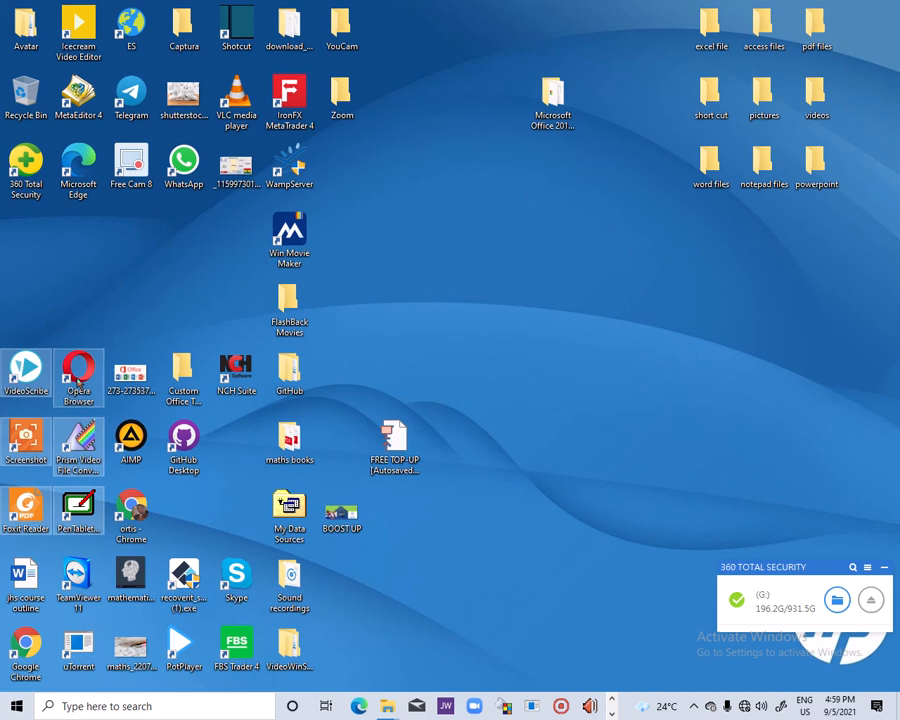
pyautogui.moveTo(76, 376); pyautogui.dragTo(706, 90)
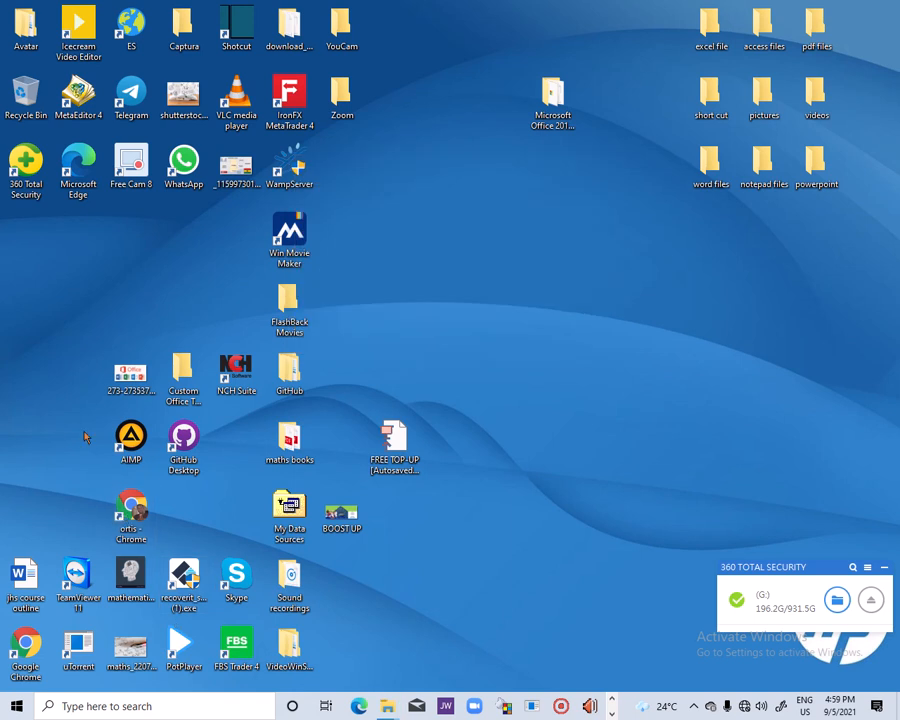
pyautogui.moveTo(83, 427); pyautogui.dragTo(195, 537)
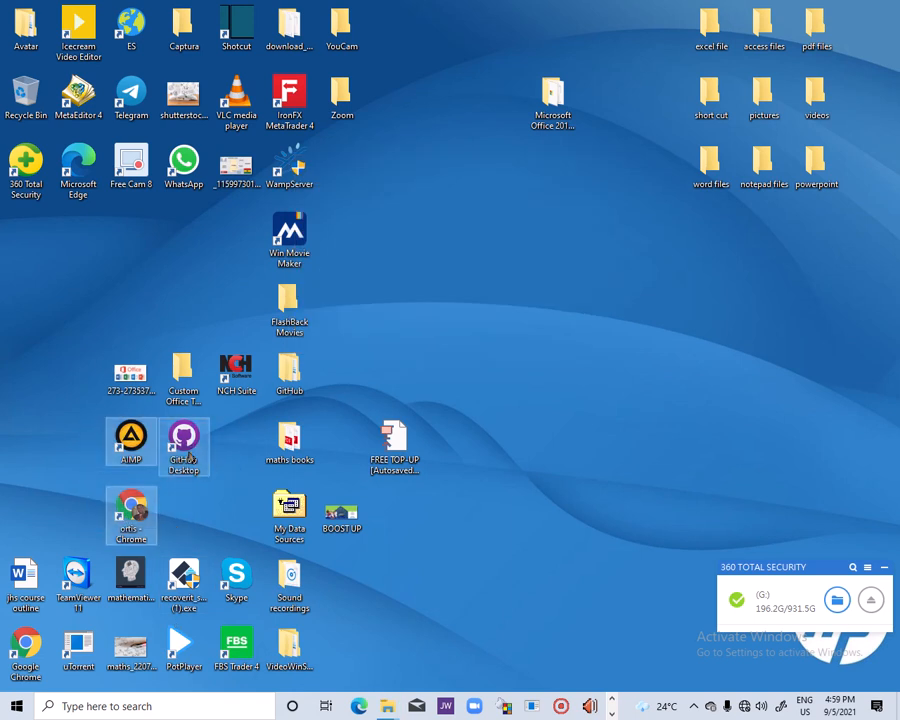
pyautogui.moveTo(160, 469); pyautogui.dragTo(711, 113)
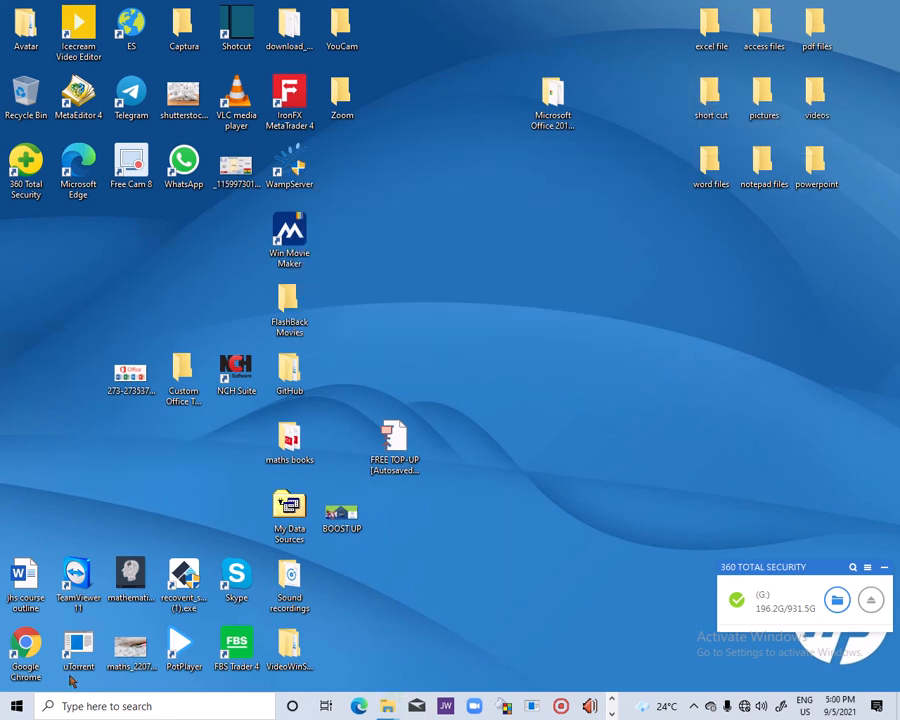
# Step: Move the jhs course outline document into word files and the remaining FREE TOP-UP [Autosaved] file into the powerpoint folder
pyautogui.moveTo(17, 590); pyautogui.dragTo(705, 181)
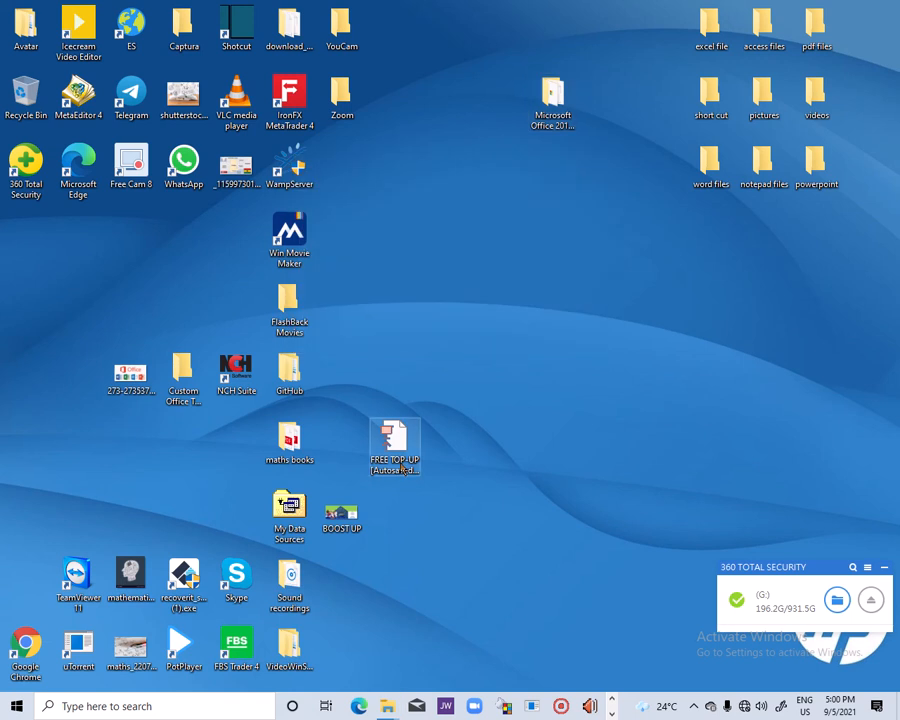
pyautogui.moveTo(393, 444); pyautogui.dragTo(824, 167)
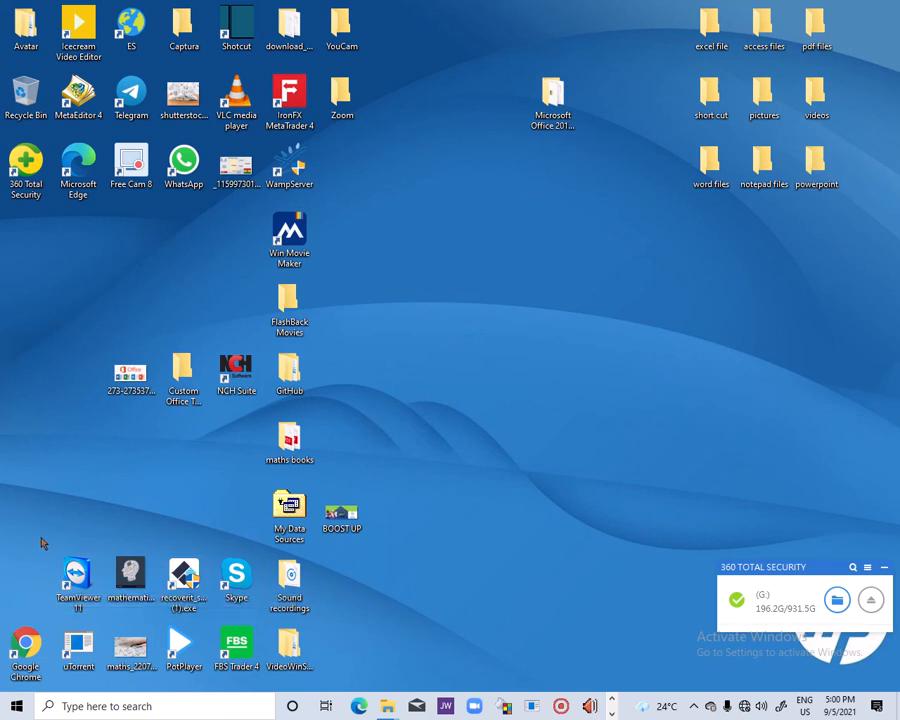
# Step: Move the TeamViewer, recoverit, Skype, uTorrent, PotPlayer and FBS Trader shortcuts into short cut, and the two maths images into pictures
pyautogui.moveTo(41, 543); pyautogui.dragTo(254, 677)
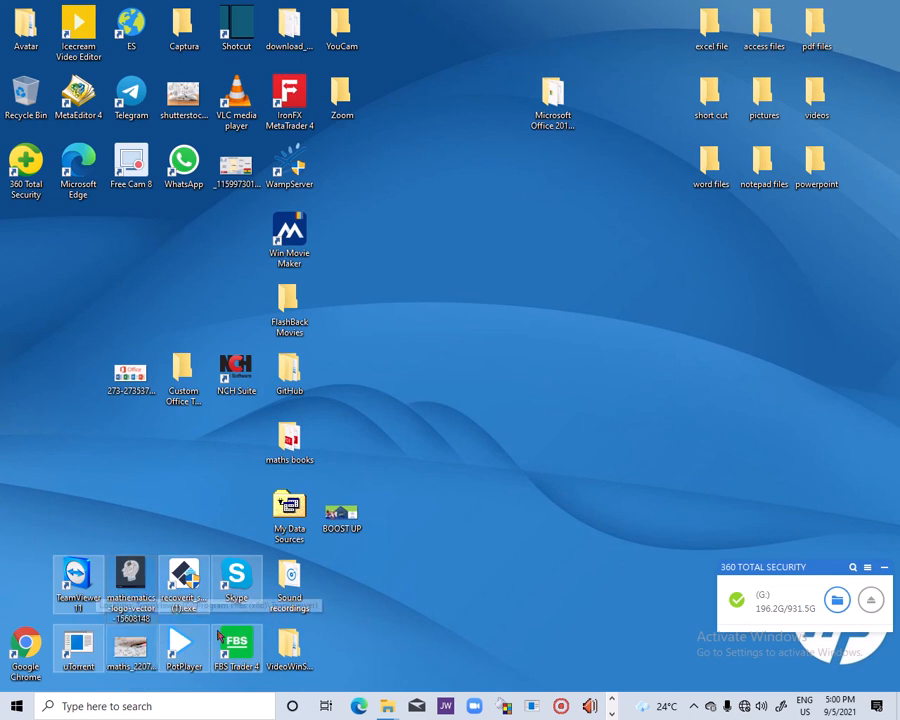
pyautogui.moveTo(898, 88); pyautogui.dragTo(704, 98)
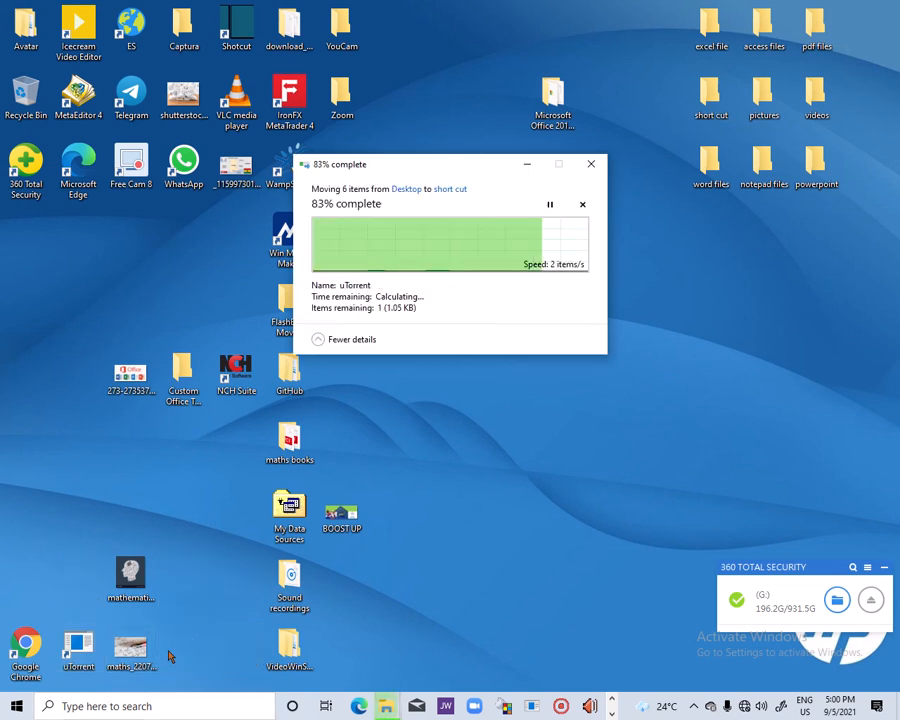
pyautogui.moveTo(170, 656); pyautogui.dragTo(770, 95)
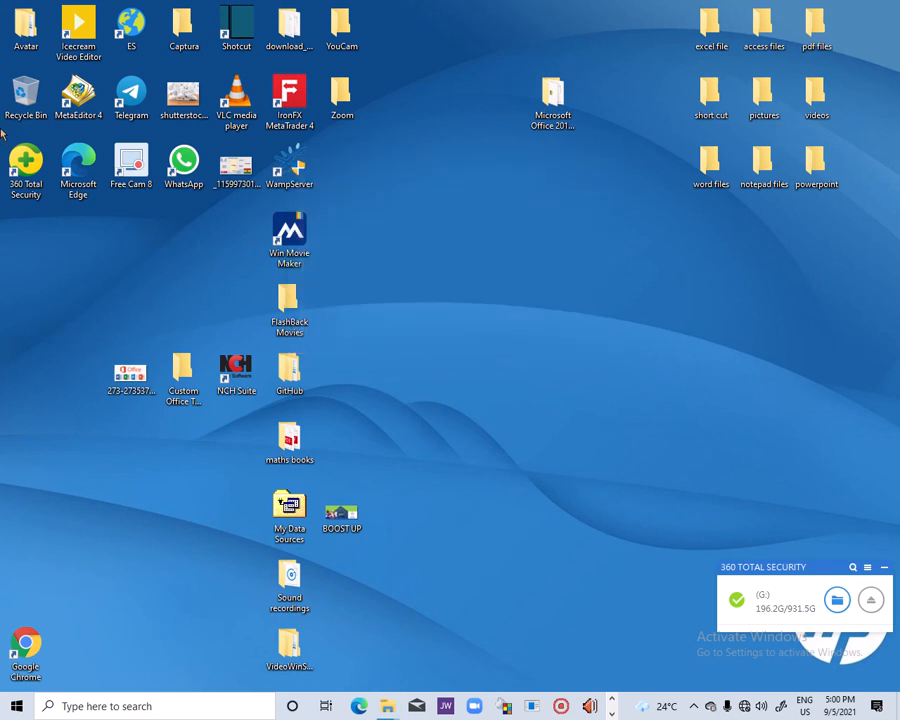
# Step: Move the third-row shortcuts, Win Movie Maker, VLC media player, IronFX MetaTrader 4, MetaEditor 4 and Telegram into the short cut folder
pyautogui.moveTo(1, 128); pyautogui.dragTo(352, 280)
pyautogui.moveTo(297, 170); pyautogui.dragTo(714, 112)
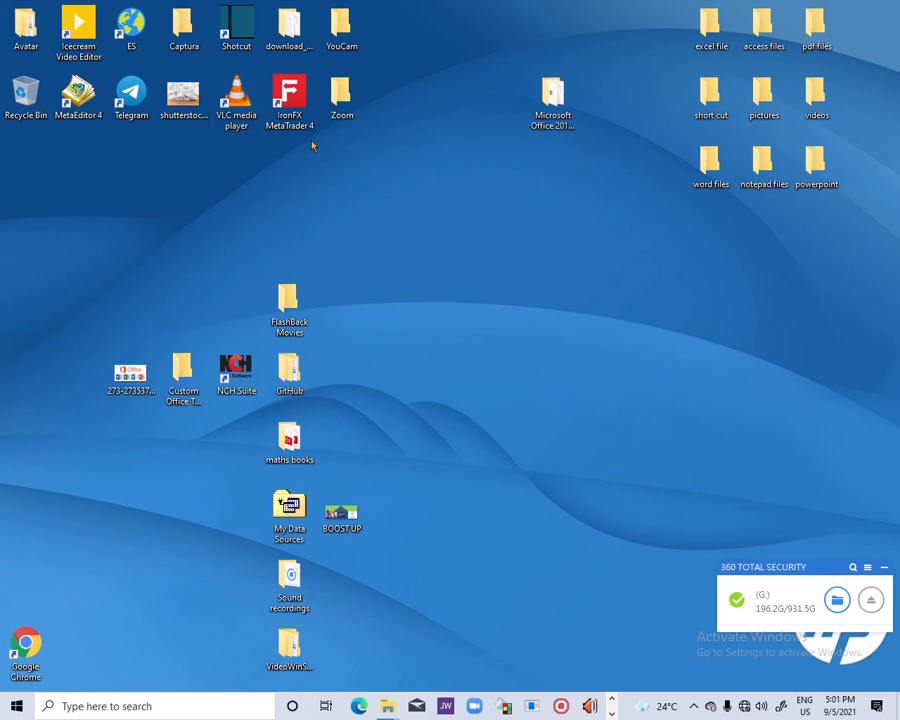
pyautogui.moveTo(313, 143); pyautogui.dragTo(698, 108)
pyautogui.moveTo(221, 132); pyautogui.dragTo(50, 54)
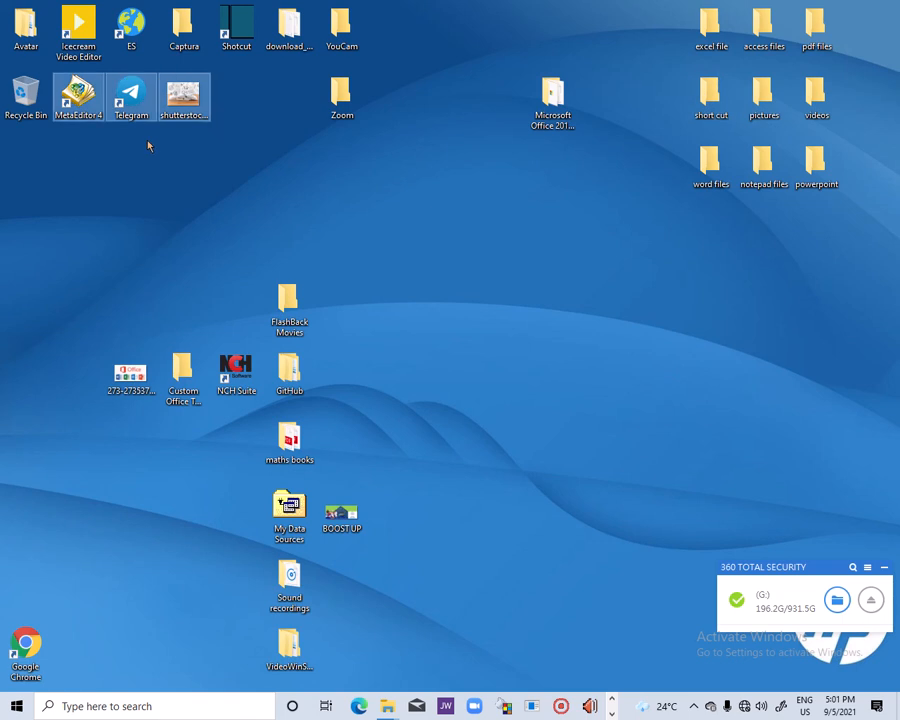
pyautogui.click(177, 152)
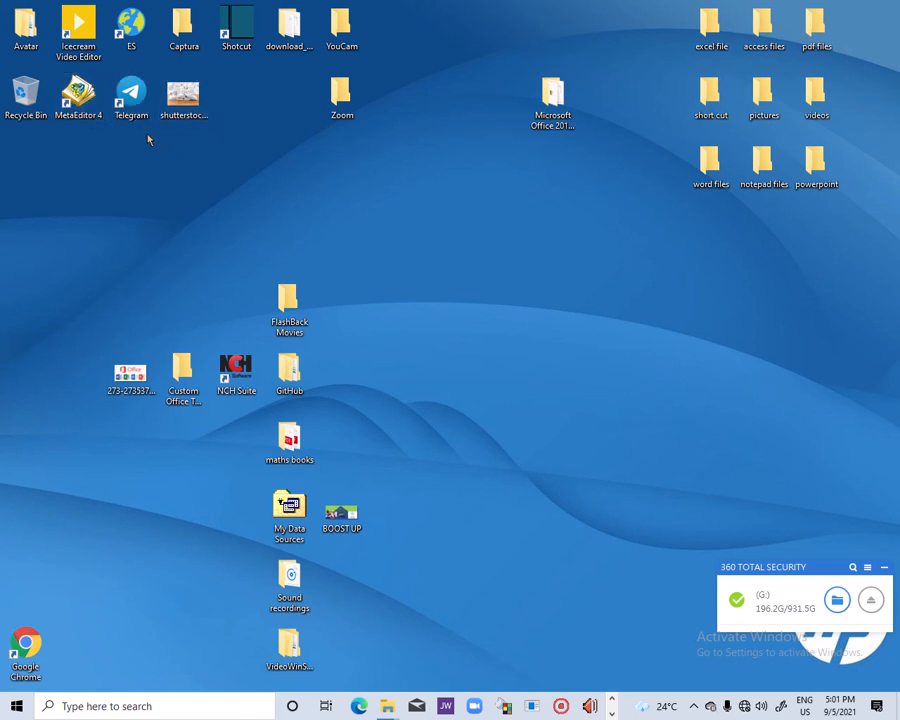
pyautogui.moveTo(148, 140); pyautogui.dragTo(714, 104)
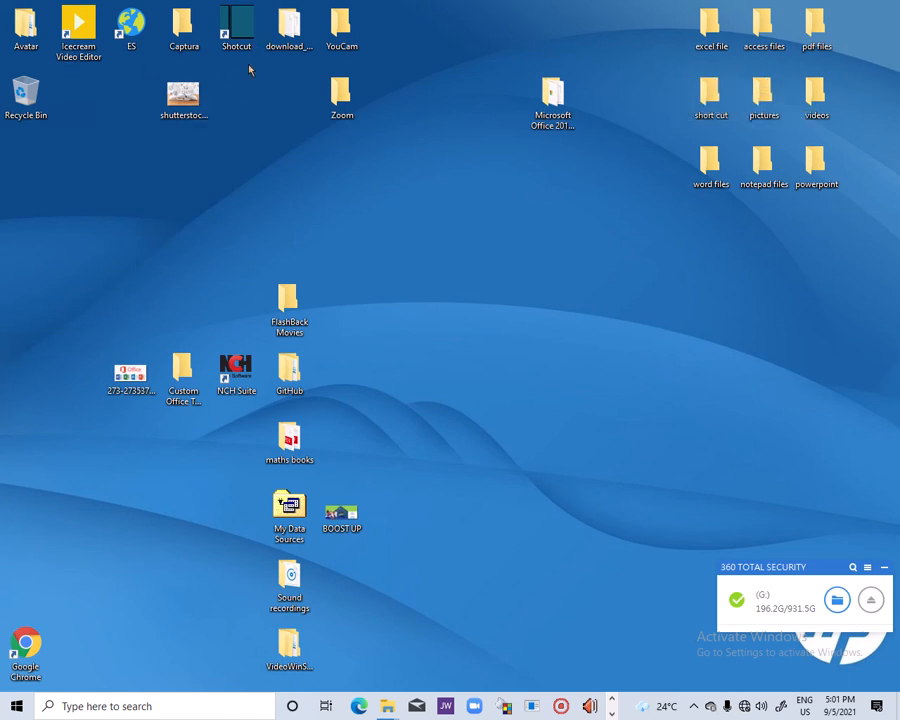
# Step: Move the Shotcut, NCH Suite, ES and Icecream Video Editor shortcuts into the short cut folder
pyautogui.click(226, 30)
pyautogui.moveTo(236, 28); pyautogui.dragTo(712, 108)
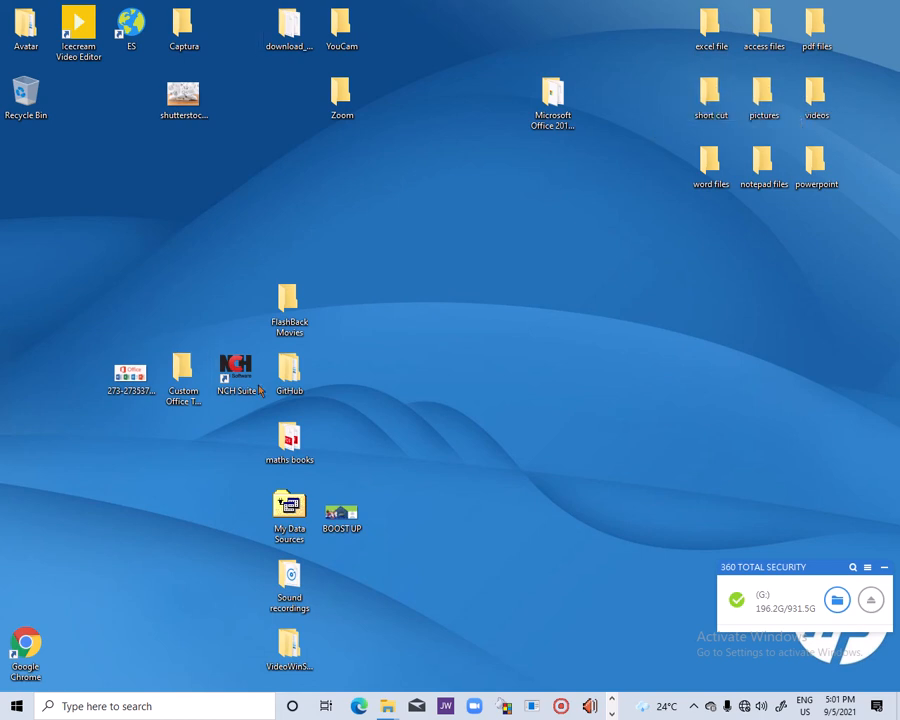
pyautogui.moveTo(236, 368); pyautogui.dragTo(697, 102)
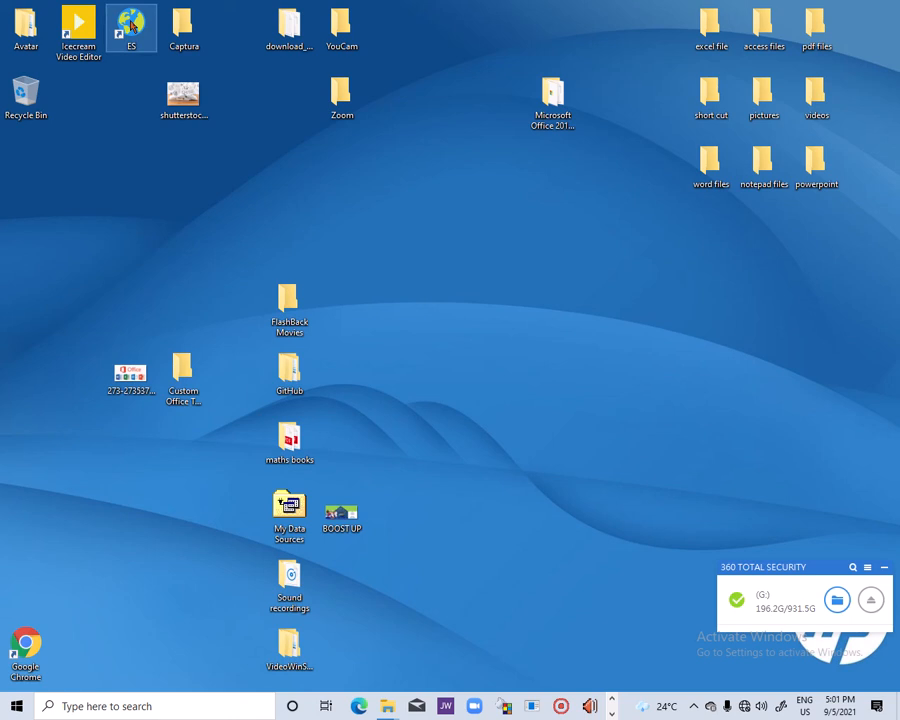
pyautogui.moveTo(131, 25); pyautogui.dragTo(720, 102)
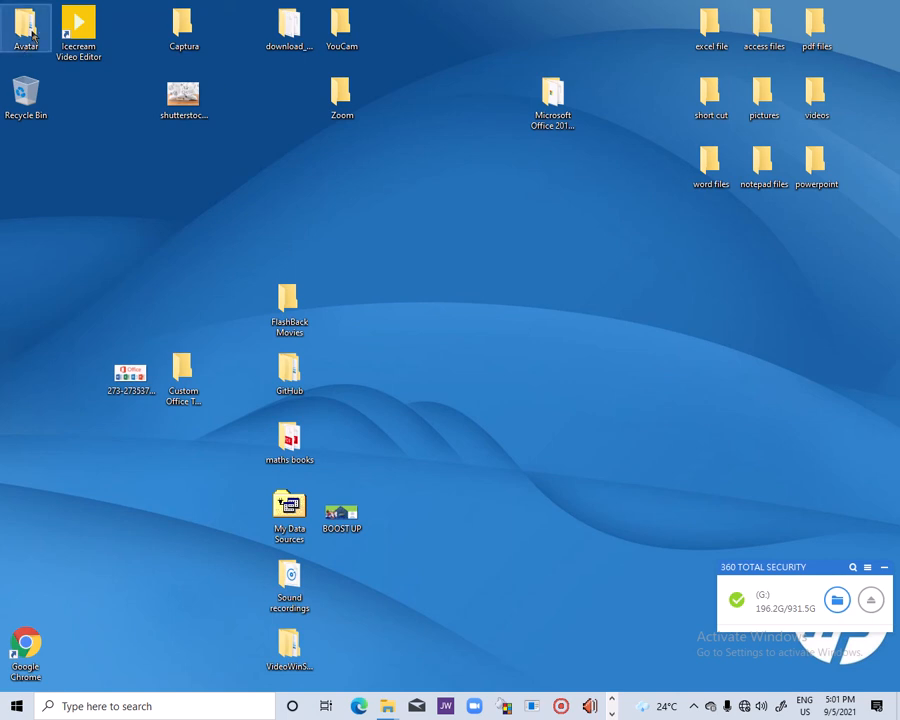
pyautogui.moveTo(68, 26); pyautogui.dragTo(702, 95)
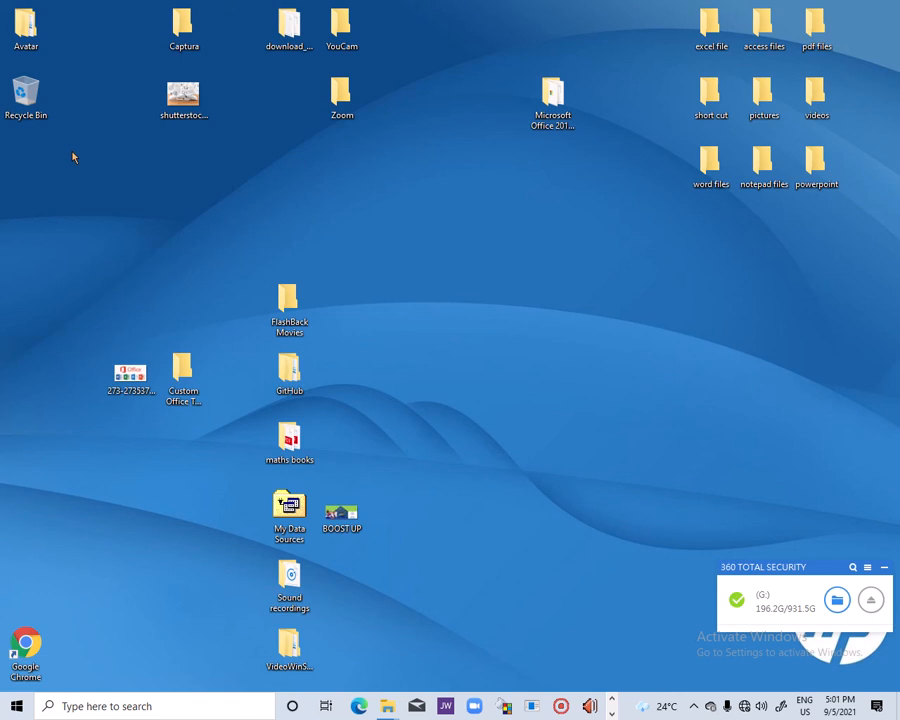
pyautogui.moveTo(694, 101)
pyautogui.moveTo(186, 97)
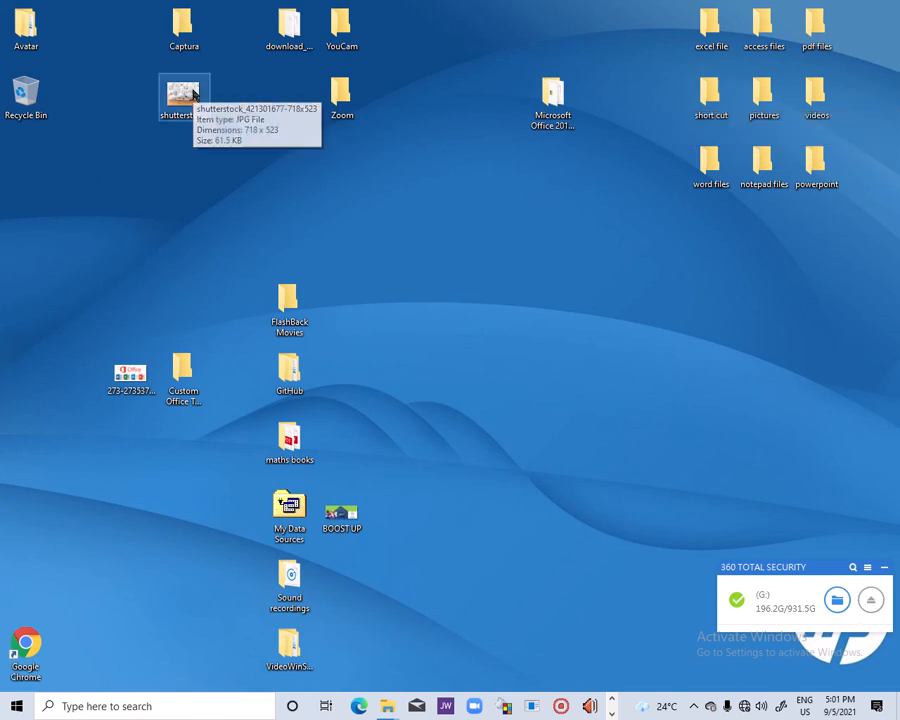
pyautogui.moveTo(186, 97); pyautogui.dragTo(348, 247)
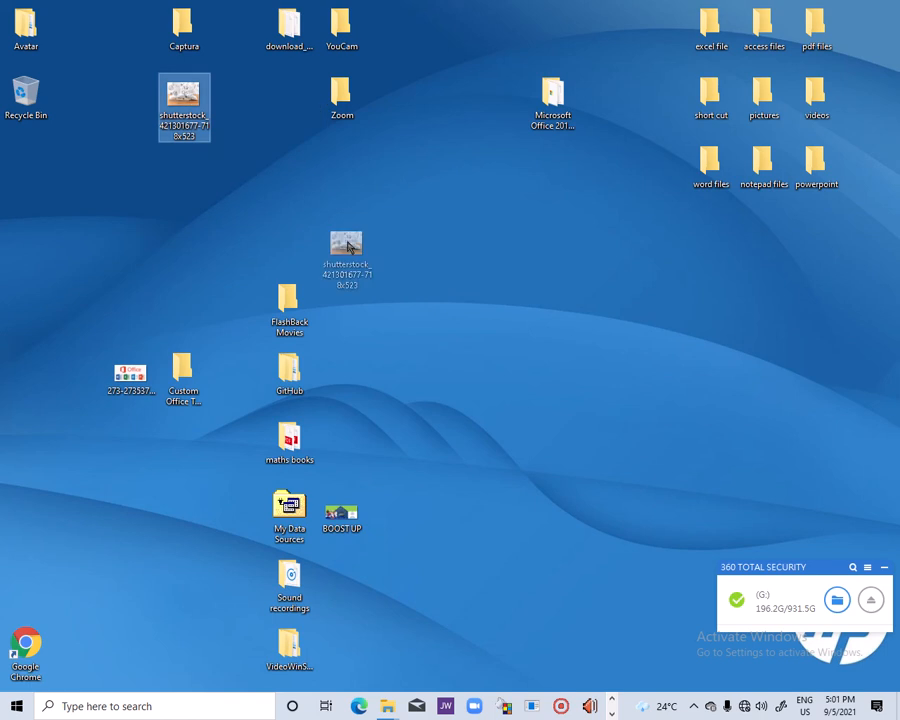
pyautogui.moveTo(348, 247); pyautogui.dragTo(766, 101)
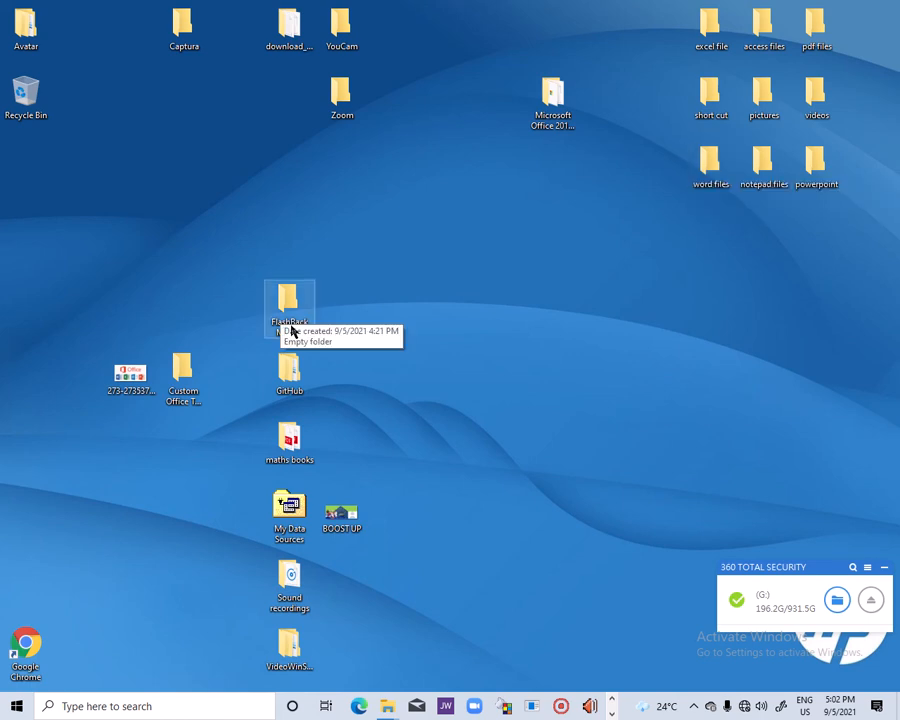
# Step: Refresh the desktop twice and move the Office logo image 273-273537 into the pictures folder
pyautogui.rightClick(463, 253)
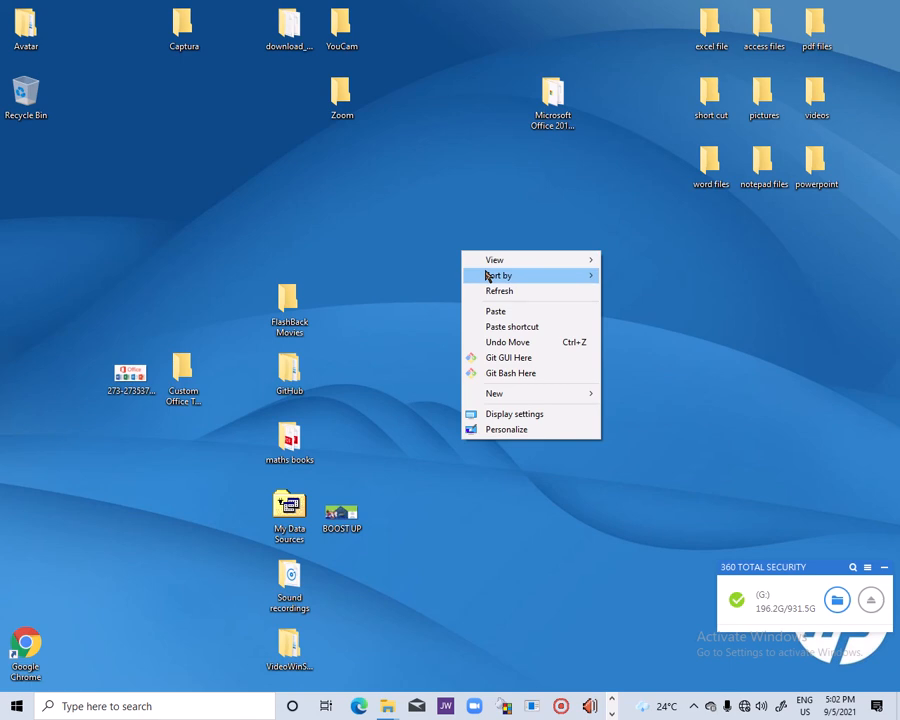
pyautogui.click(502, 291)
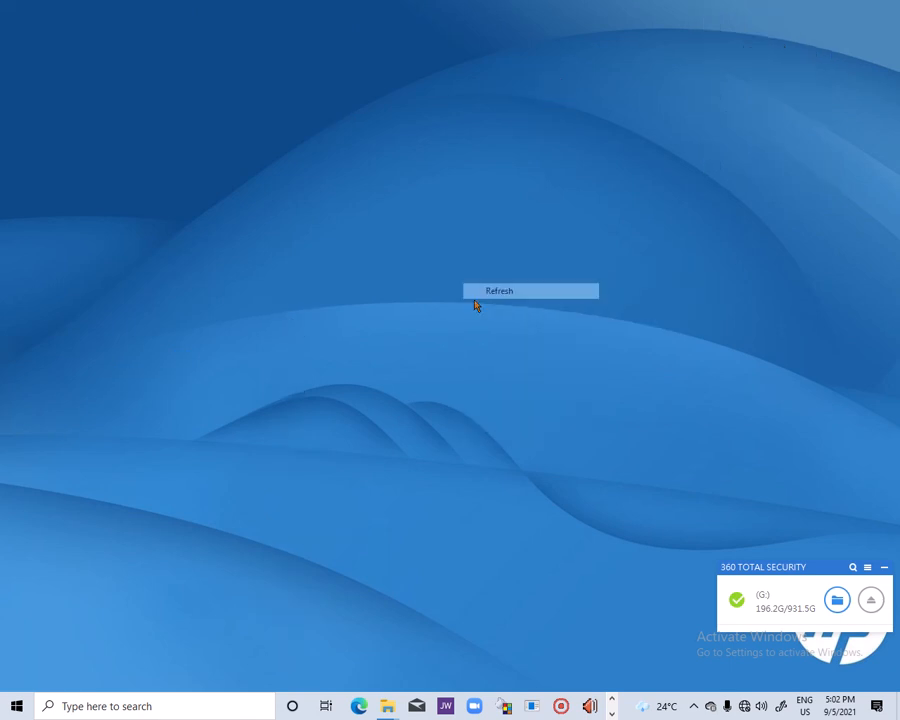
pyautogui.rightClick(474, 303)
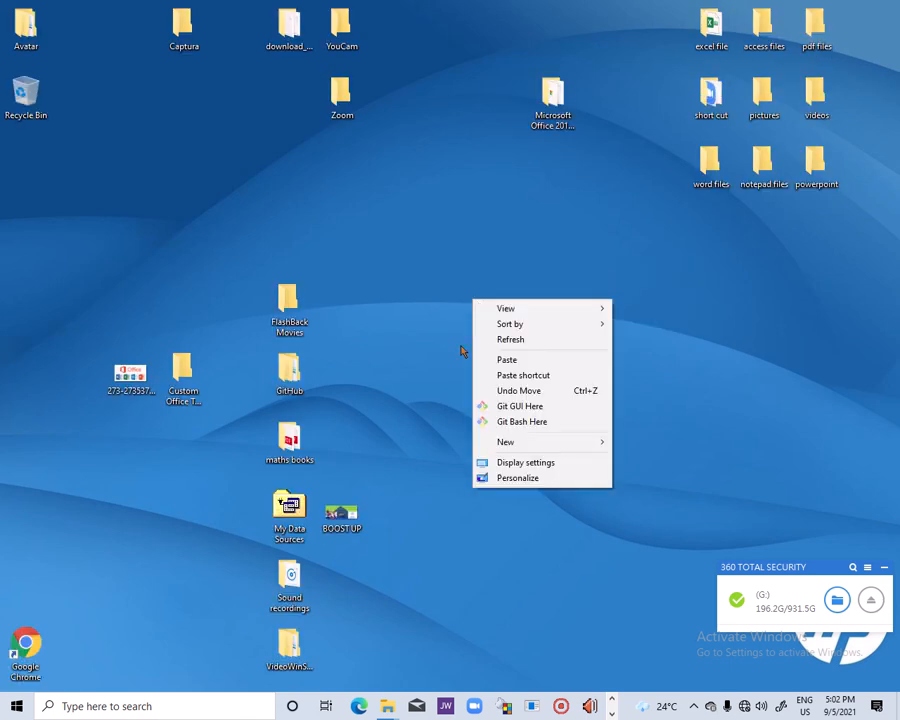
pyautogui.click(510, 340)
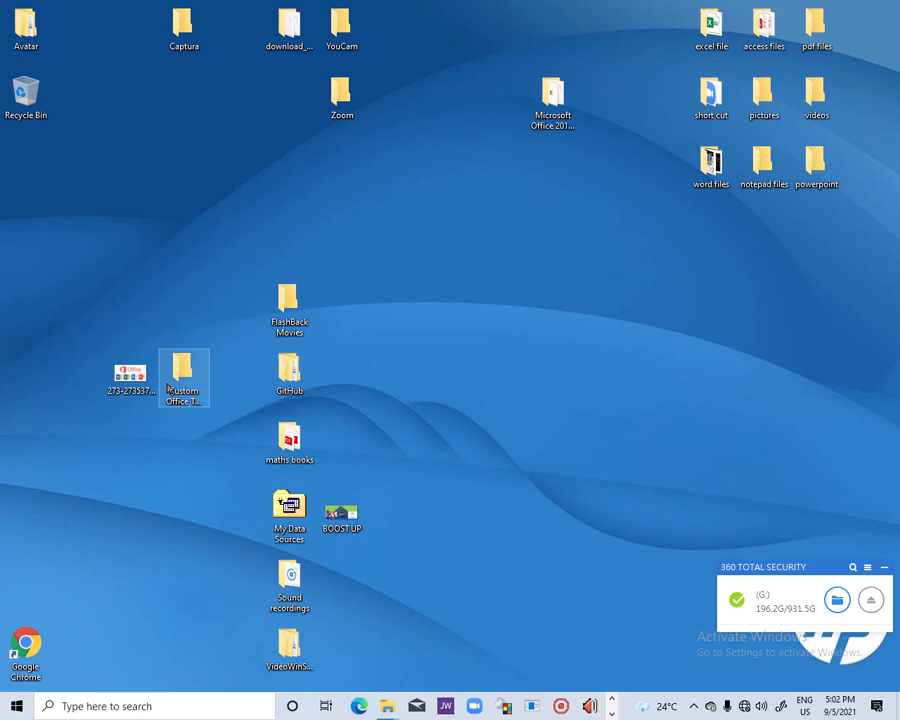
pyautogui.moveTo(130, 388); pyautogui.dragTo(781, 100)
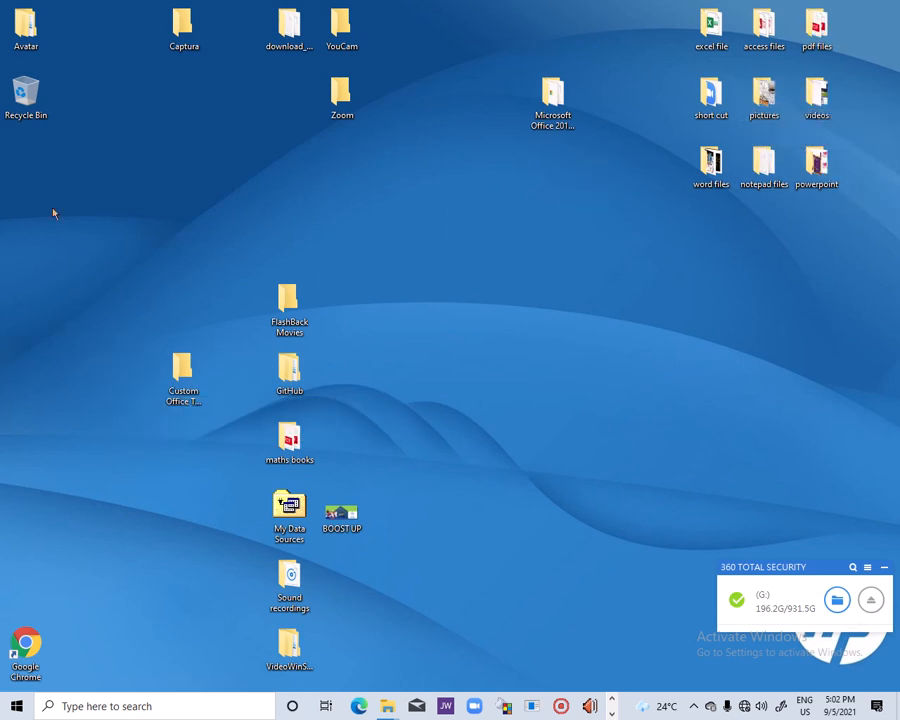
# Step: Check the contents of the Captura folder, close its window and delete the folder
pyautogui.doubleClick(184, 28)
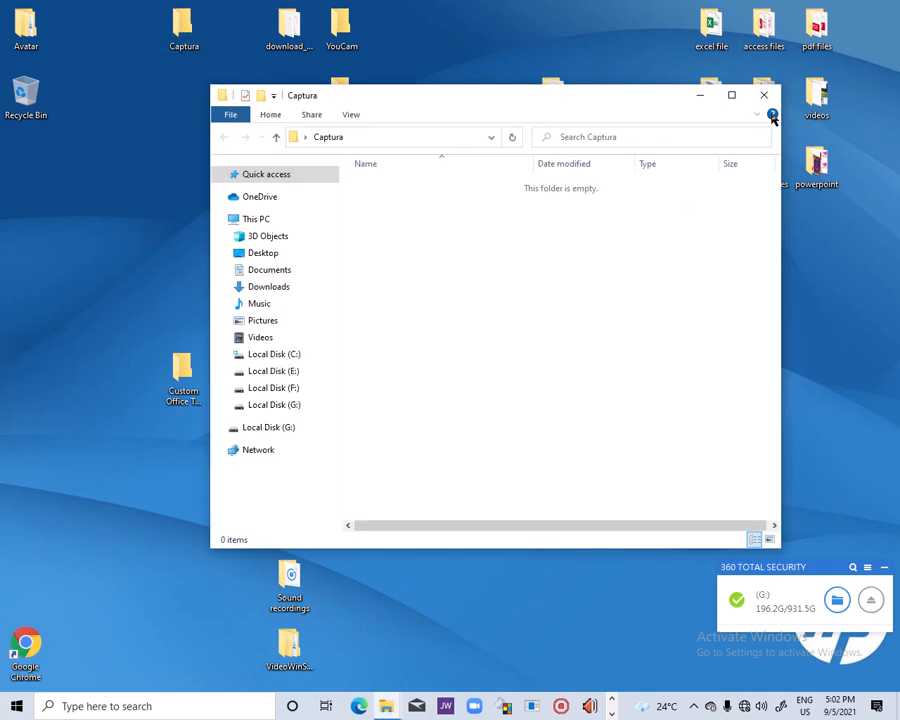
pyautogui.click(763, 99)
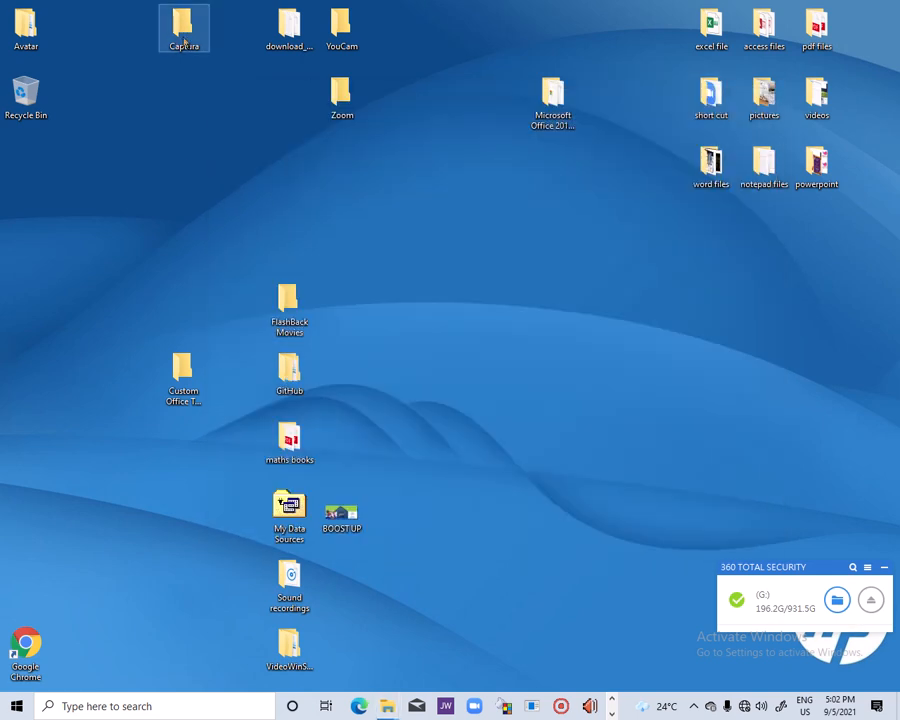
pyautogui.click(184, 40)
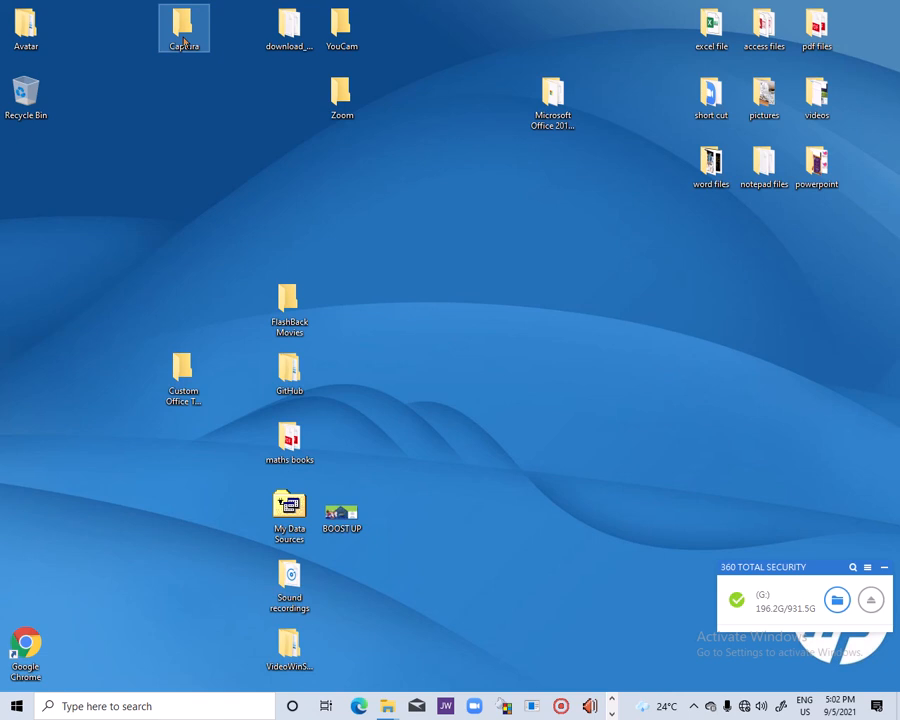
pyautogui.press('Delete')
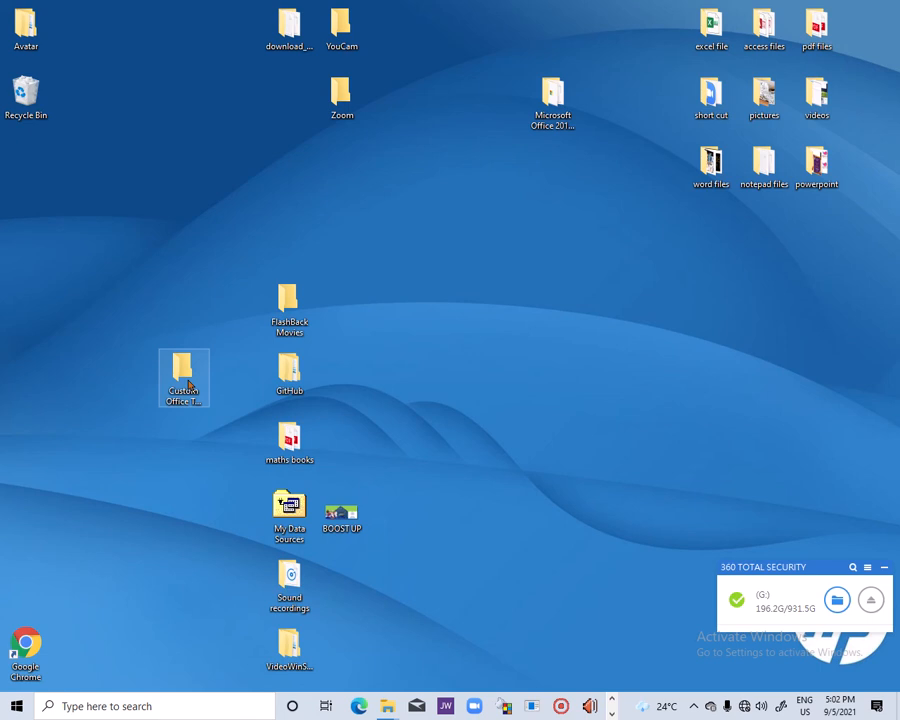
# Step: Check the contents of the Custom Office Templates and FlashBack Movies folders, and delete FlashBack Movies
pyautogui.doubleClick(183, 375)
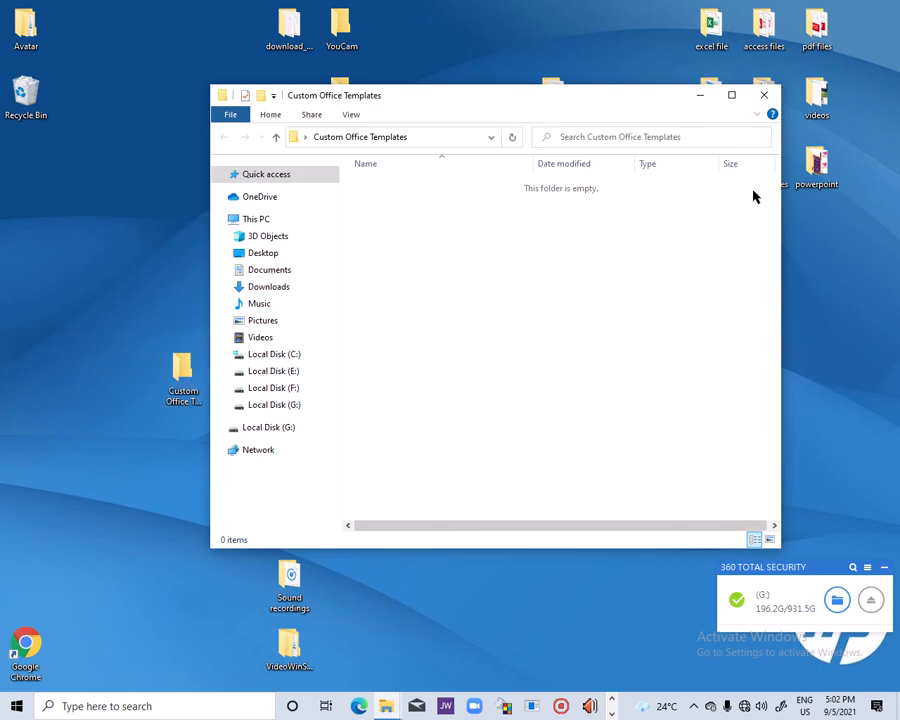
pyautogui.click(767, 96)
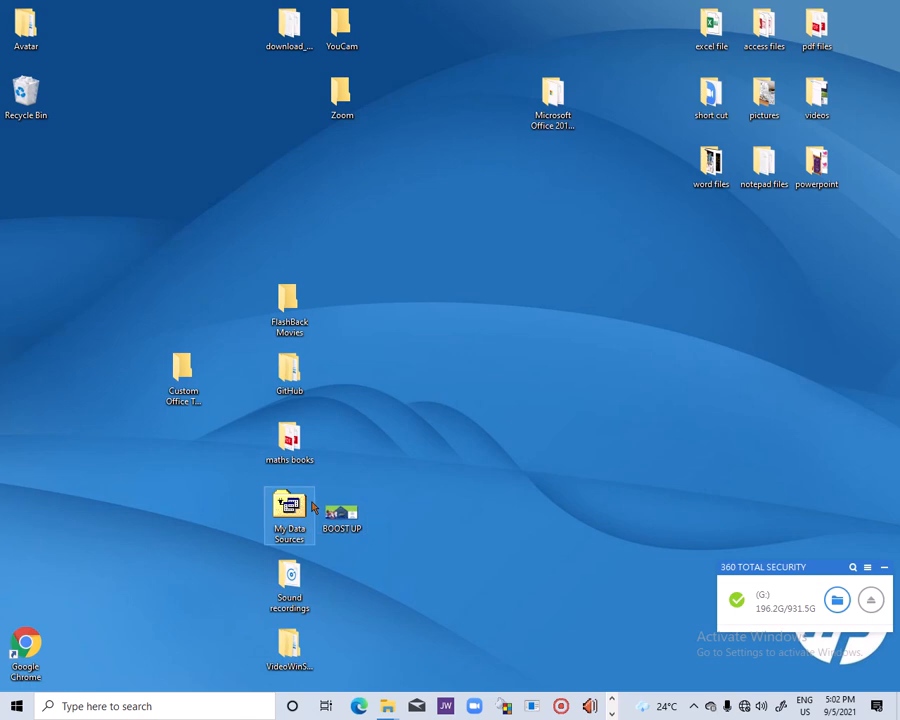
pyautogui.doubleClick(290, 303)
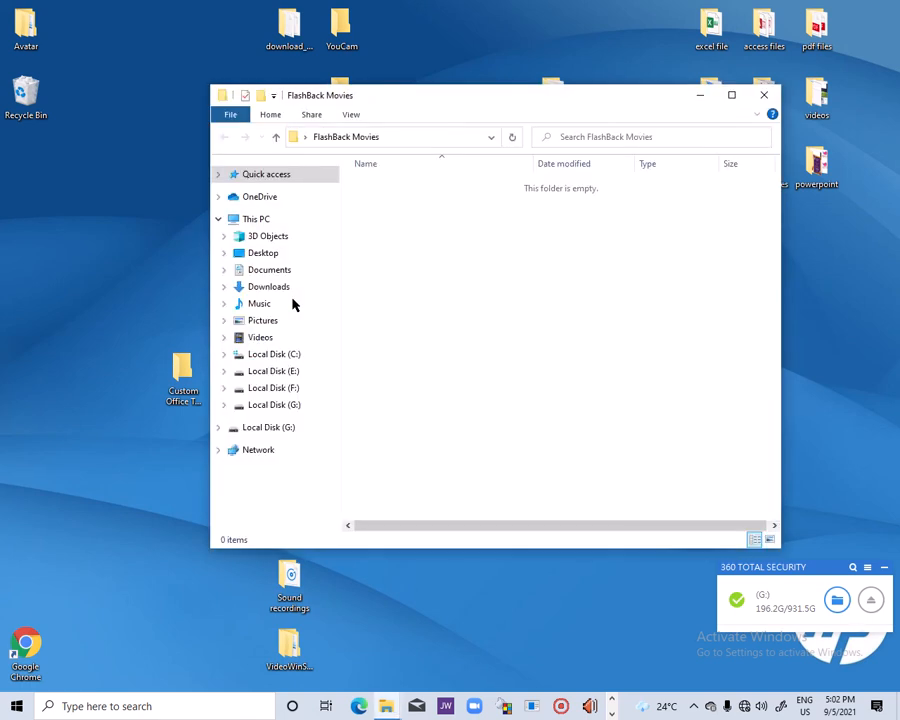
pyautogui.click(764, 96)
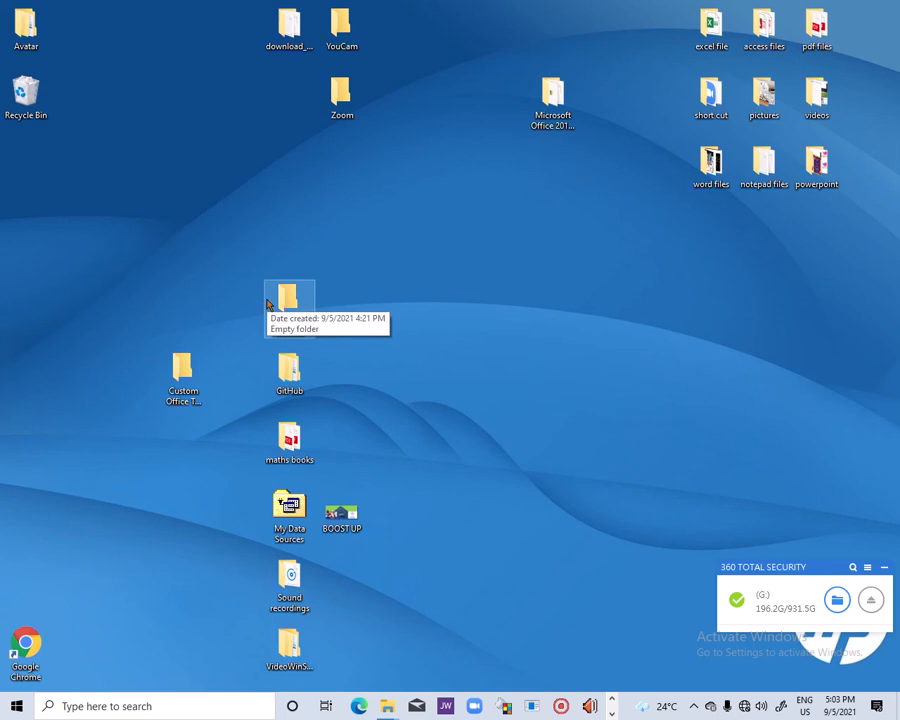
pyautogui.press('Delete')
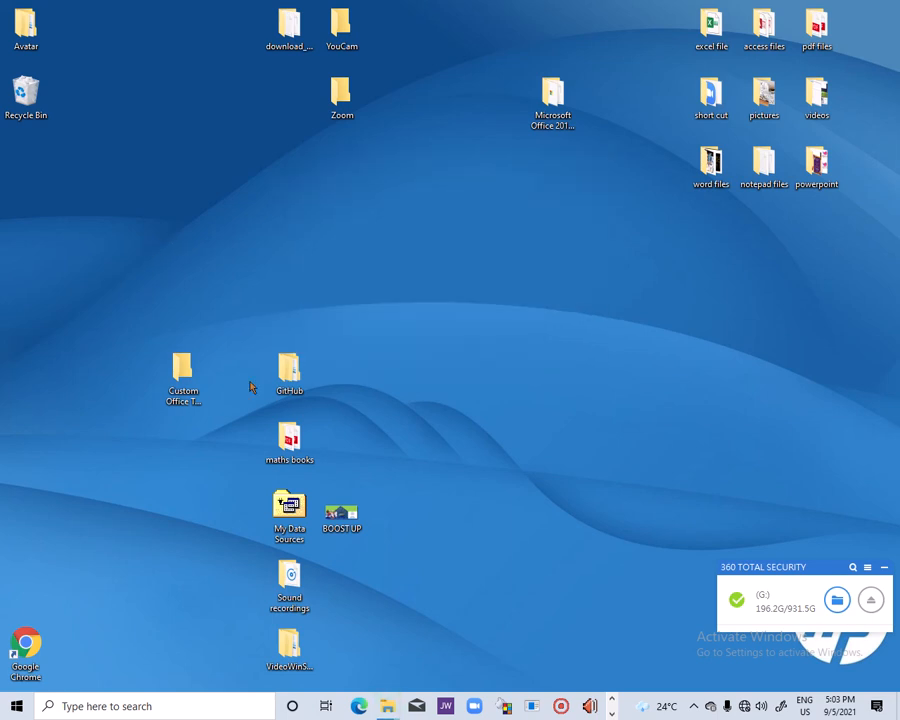
# Step: Move the BOOST UP image into pictures and line up the download, YouCam and Zoom folders in Avatar's row
pyautogui.moveTo(341, 512); pyautogui.dragTo(763, 112)
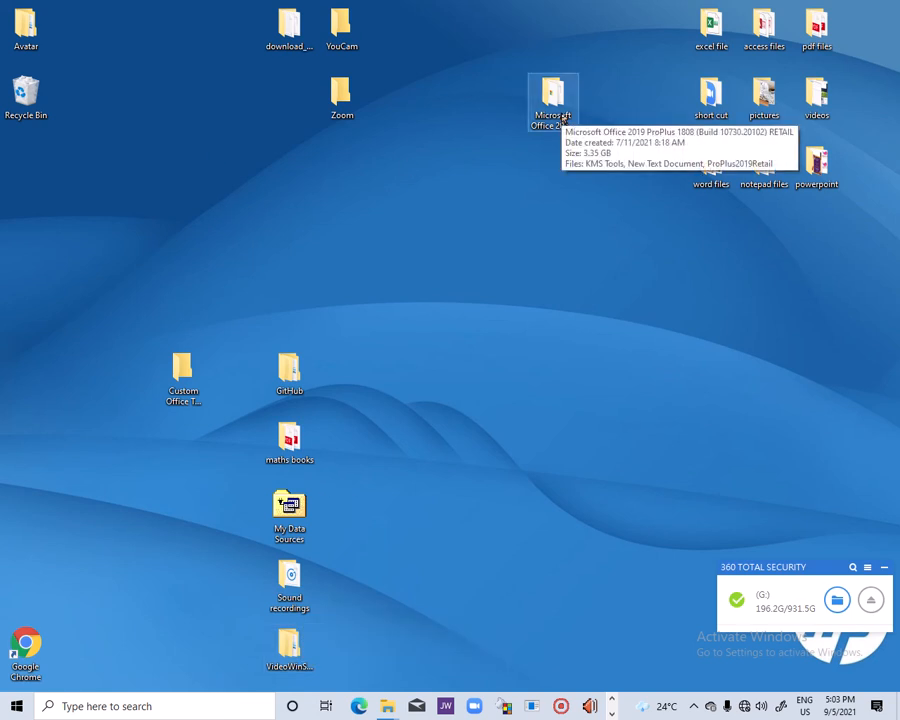
pyautogui.moveTo(286, 24); pyautogui.dragTo(80, 22)
pyautogui.moveTo(340, 22); pyautogui.dragTo(125, 24)
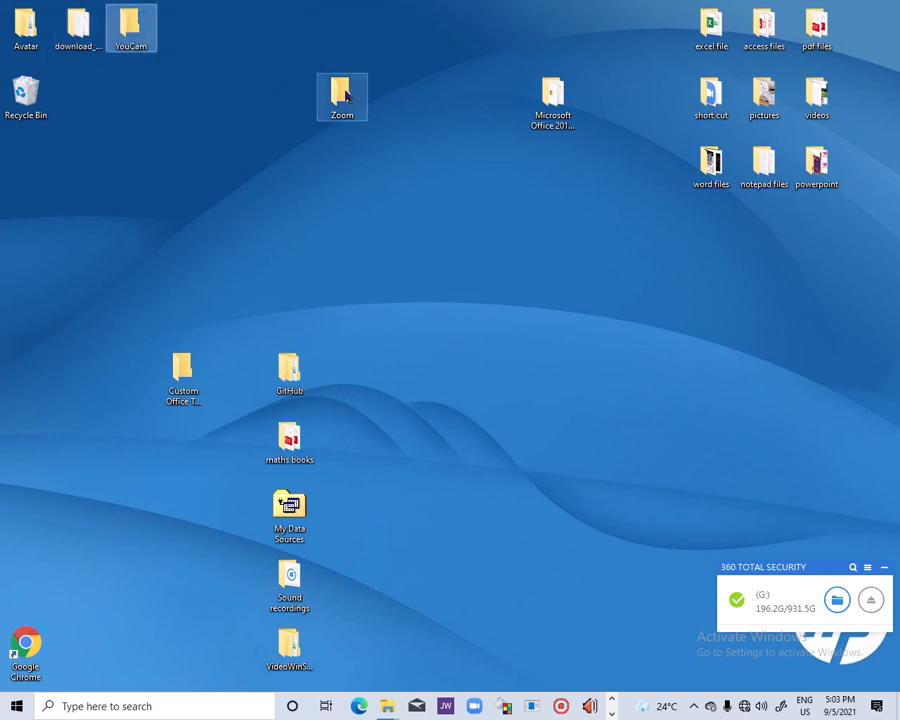
pyautogui.moveTo(344, 94); pyautogui.dragTo(182, 22)
# Step: Line up Custom Office Templates, GitHub and My Data Sources in the Recycle Bin's row, with VideoWinSoft and Sound recordings in the row below
pyautogui.moveTo(183, 372); pyautogui.dragTo(60, 80)
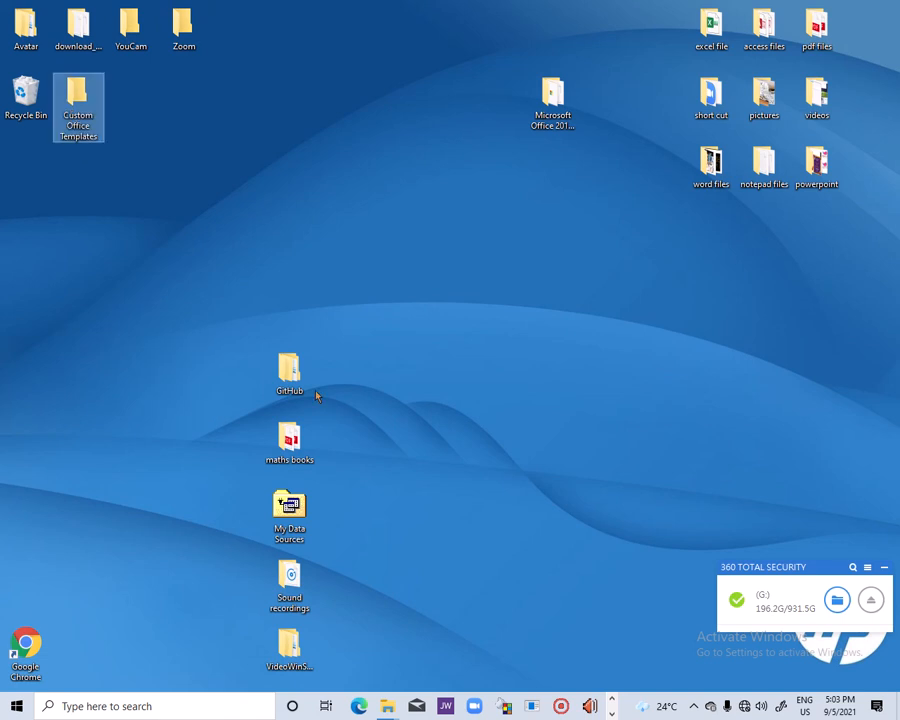
pyautogui.moveTo(312, 393); pyautogui.dragTo(152, 120)
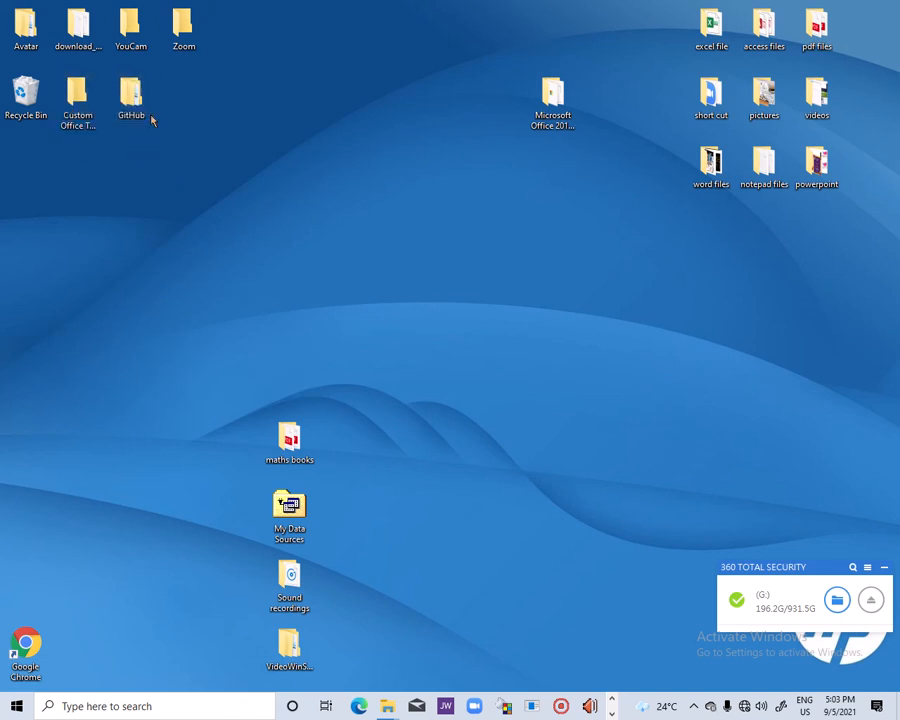
pyautogui.moveTo(297, 515); pyautogui.dragTo(202, 110)
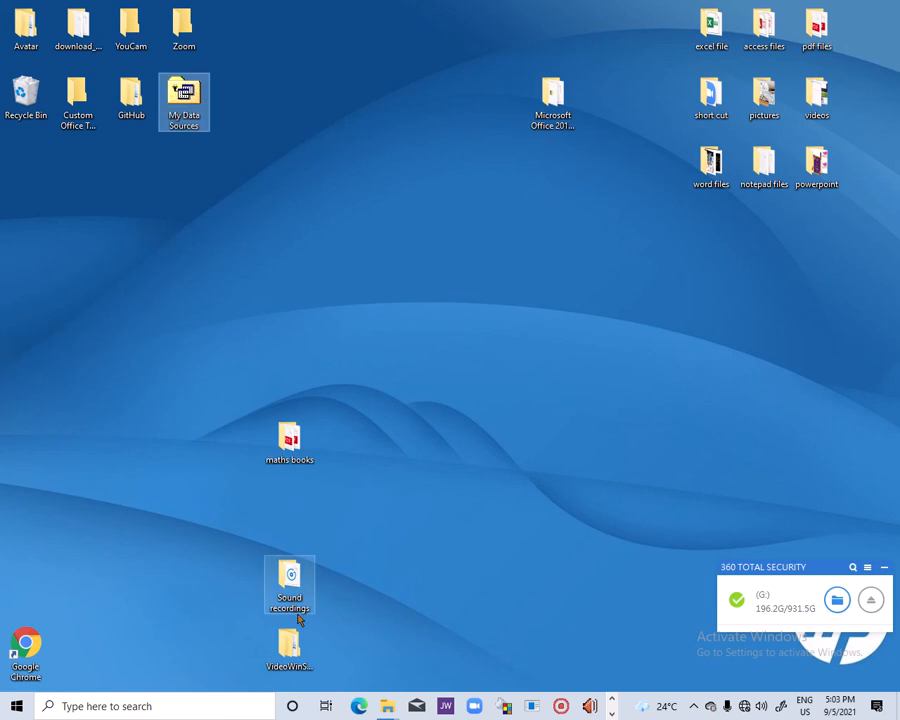
pyautogui.moveTo(289, 588); pyautogui.dragTo(188, 174)
pyautogui.moveTo(303, 663); pyautogui.dragTo(145, 192)
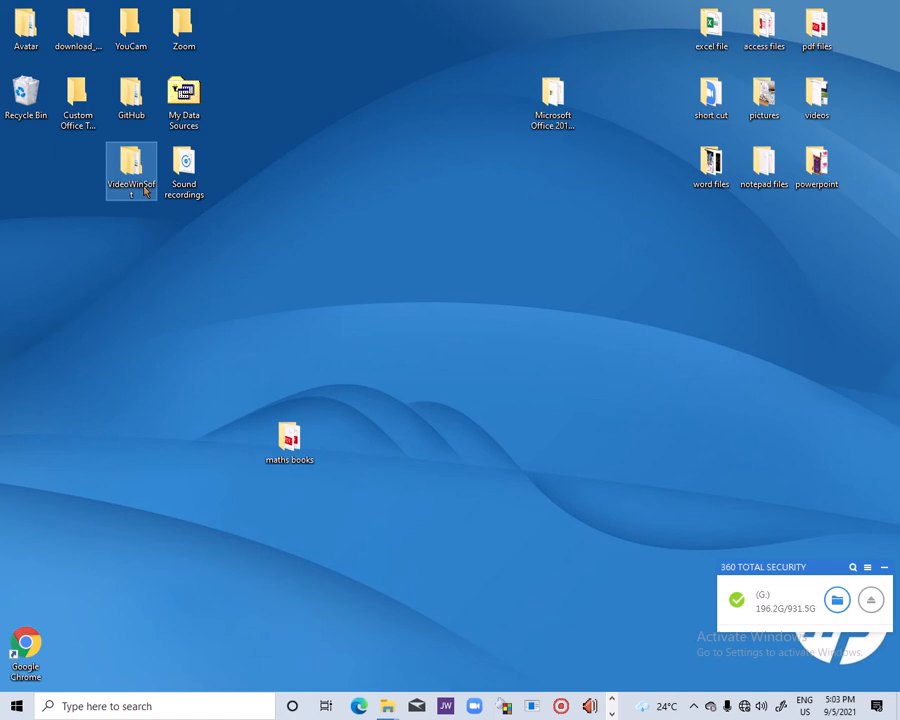
pyautogui.click(197, 177)
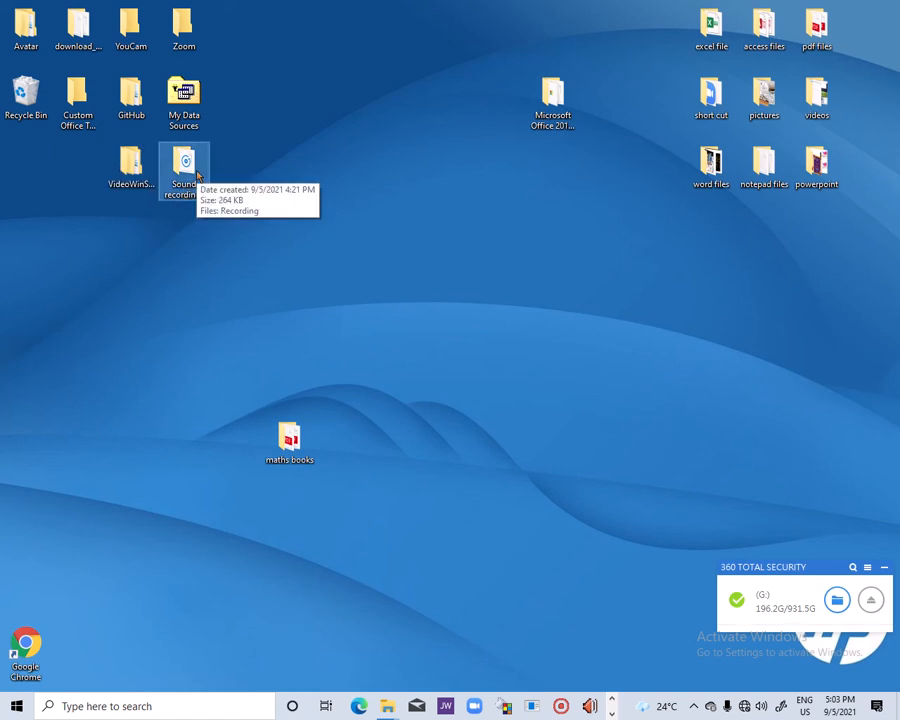
# Step: Remove the Sound recordings folder from the desktop and move the Google Chrome shortcut into the short cut folder
pyautogui.press('Delete')
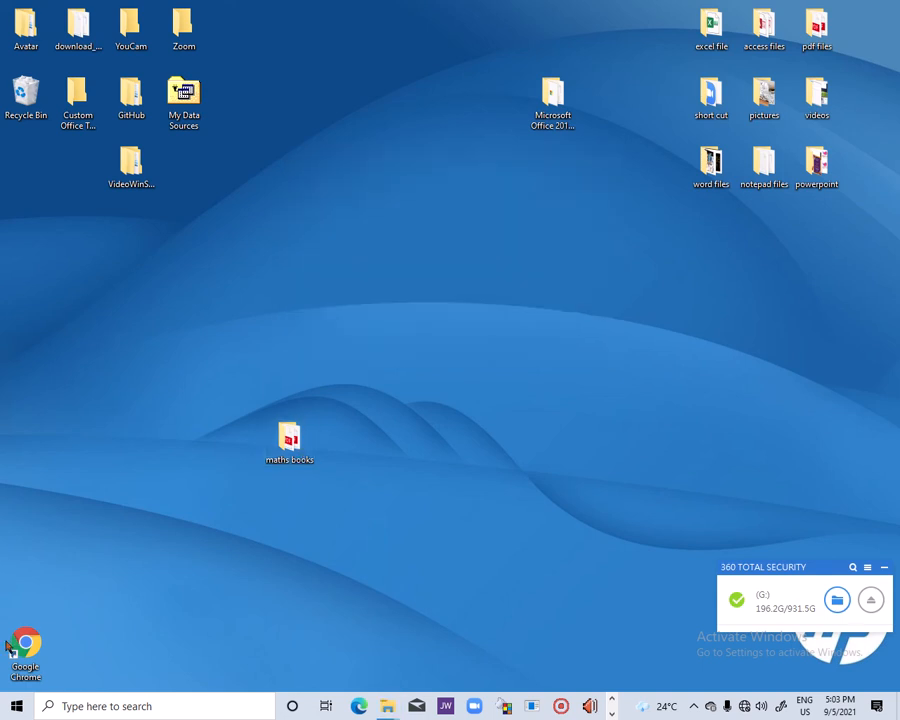
pyautogui.moveTo(24, 648); pyautogui.dragTo(716, 97)
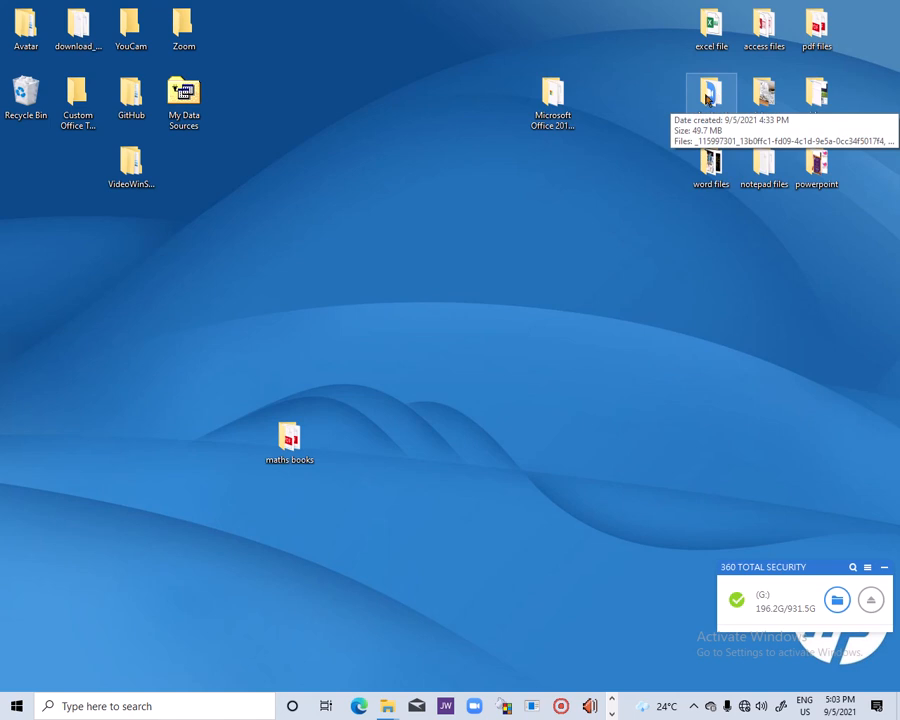
# Step: Place the short cut folder below Recycle Bin, excel file beside Zoom, and the remaining file-type folders as a block near My Data Sources
pyautogui.moveTo(707, 97); pyautogui.dragTo(15, 318)
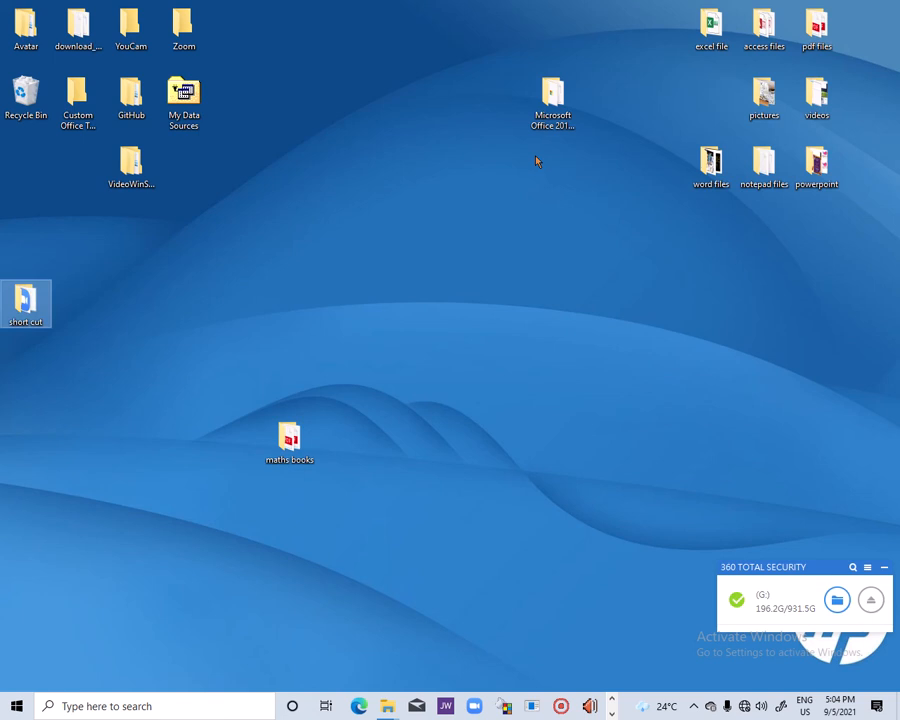
pyautogui.moveTo(705, 27); pyautogui.dragTo(247, 25)
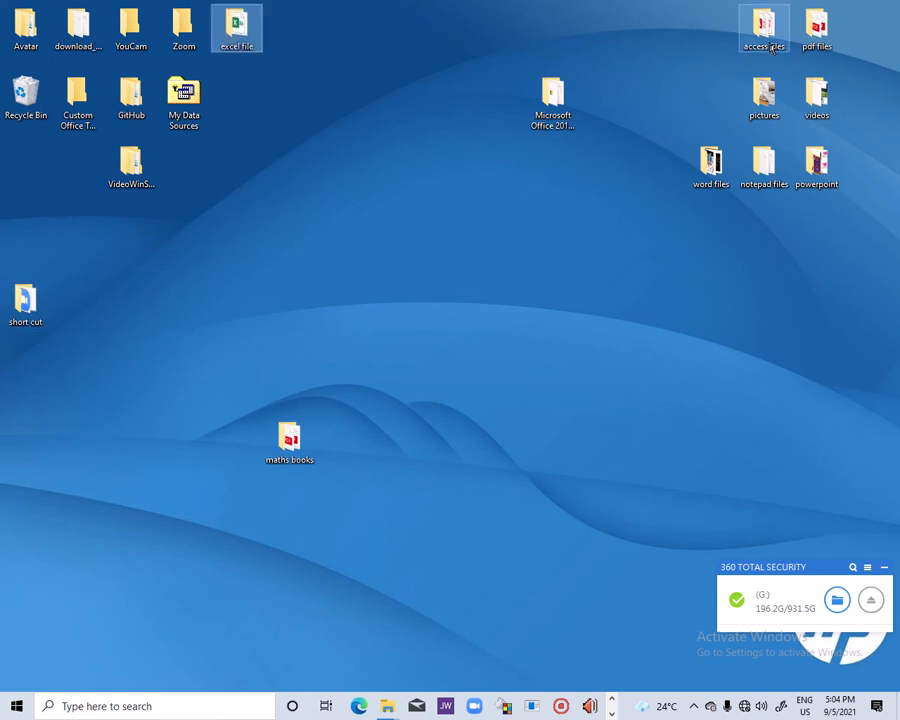
pyautogui.moveTo(700, 6); pyautogui.dragTo(229, 250)
pyautogui.click(402, 252)
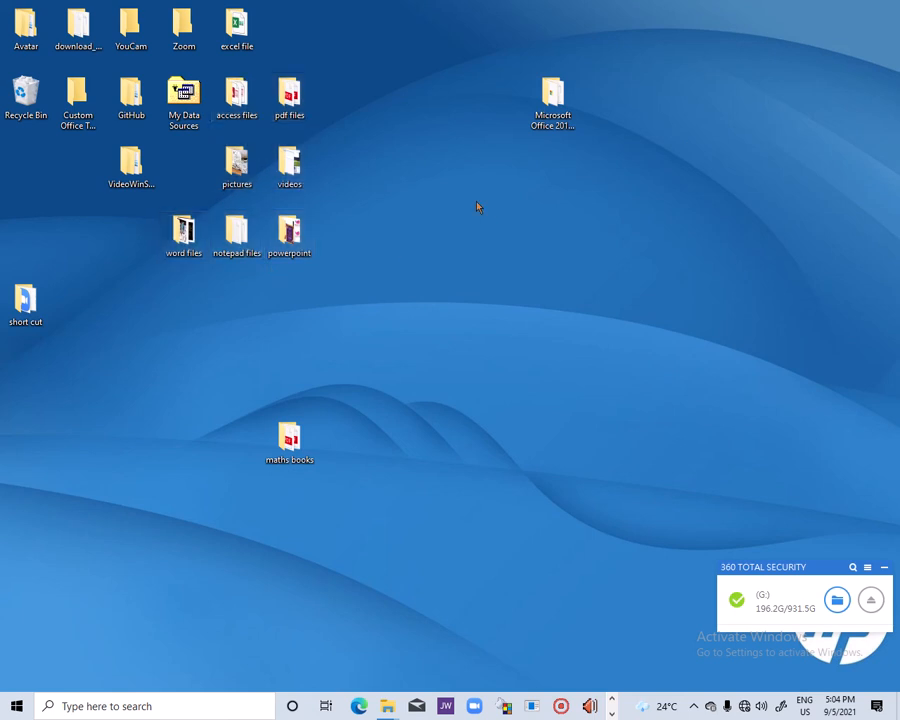
# Step: Line up the word files, powerpoint and notepad files folders in VideoWinSoft's row with pictures and videos
pyautogui.moveTo(464, 6)
pyautogui.moveTo(184, 232); pyautogui.dragTo(22, 178)
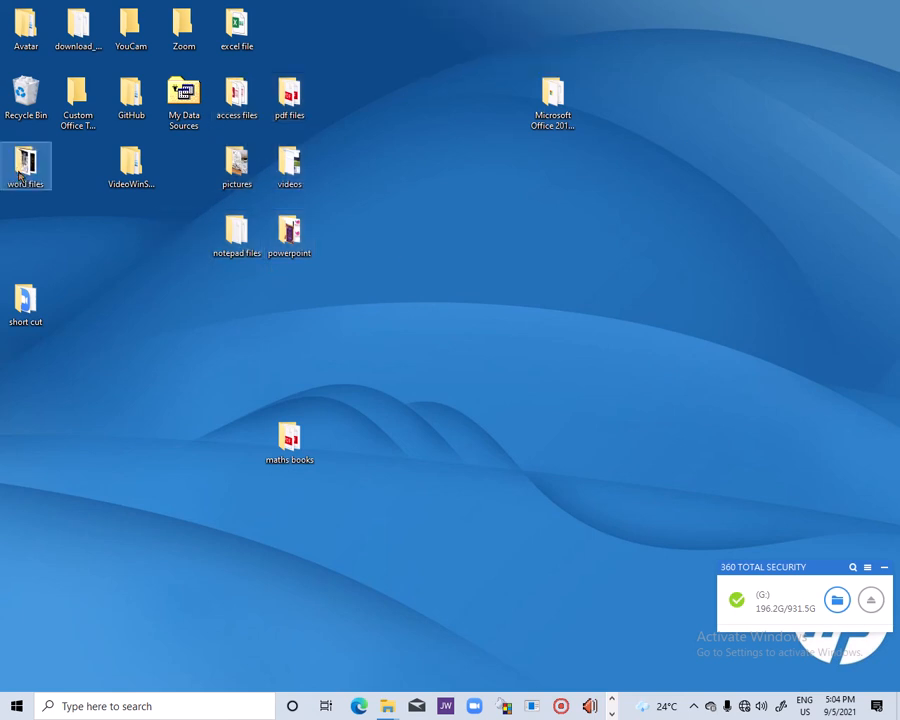
pyautogui.moveTo(238, 230); pyautogui.dragTo(186, 172)
pyautogui.moveTo(300, 235); pyautogui.dragTo(82, 168)
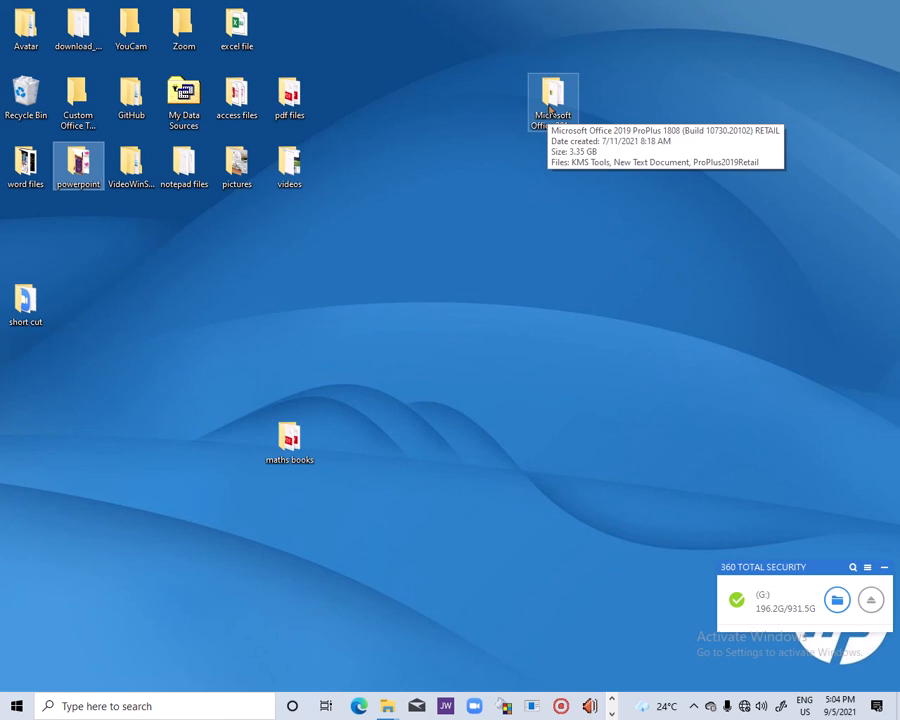
# Step: Place the Microsoft Office 2019 folder beside excel file, above pdf files, and refresh the desktop
pyautogui.moveTo(550, 110); pyautogui.dragTo(290, 24)
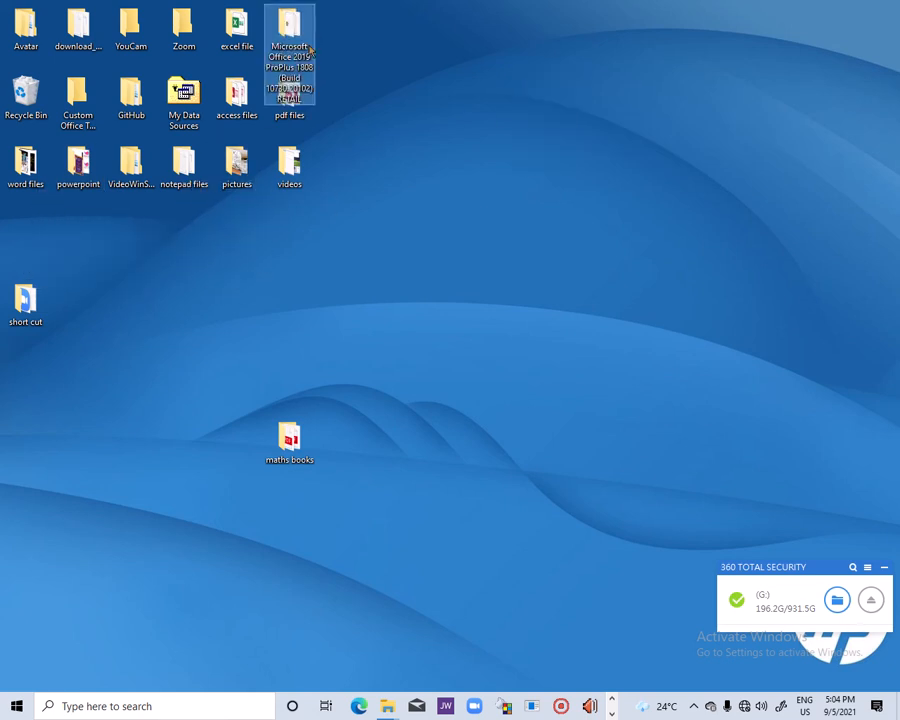
pyautogui.rightClick(423, 259)
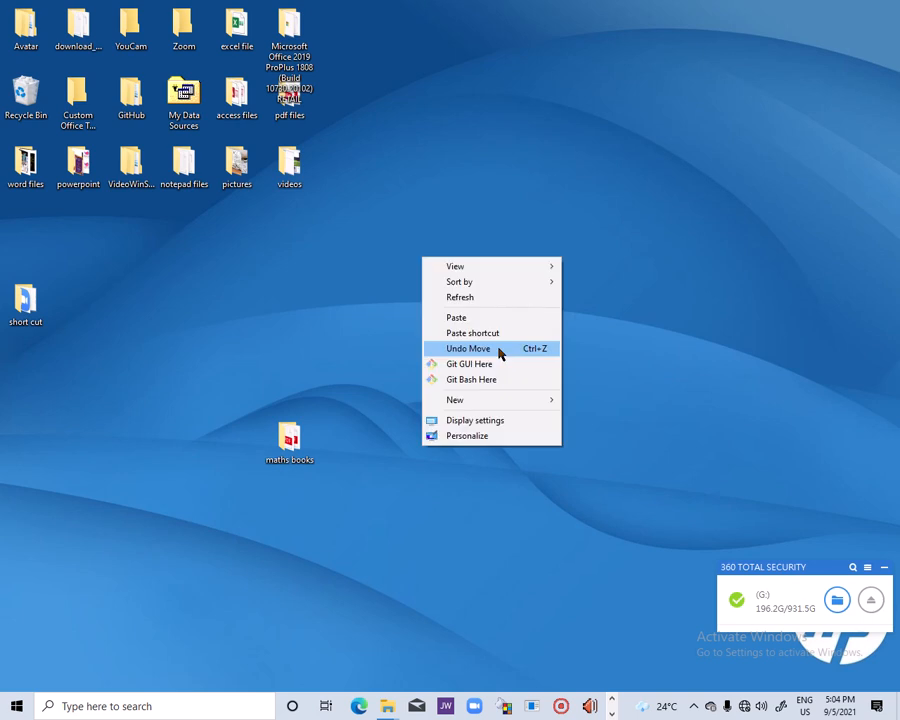
pyautogui.click(476, 300)
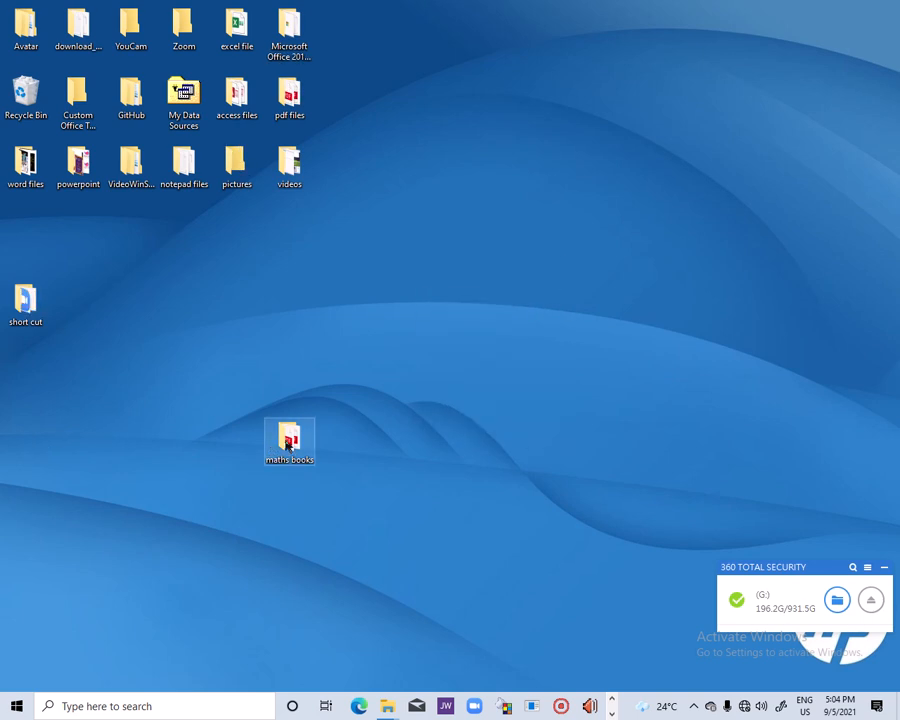
# Step: Hide the 360 Total Security pop-up and move the maths books folder into pdf files
pyautogui.moveTo(267, 450); pyautogui.dragTo(309, 205)
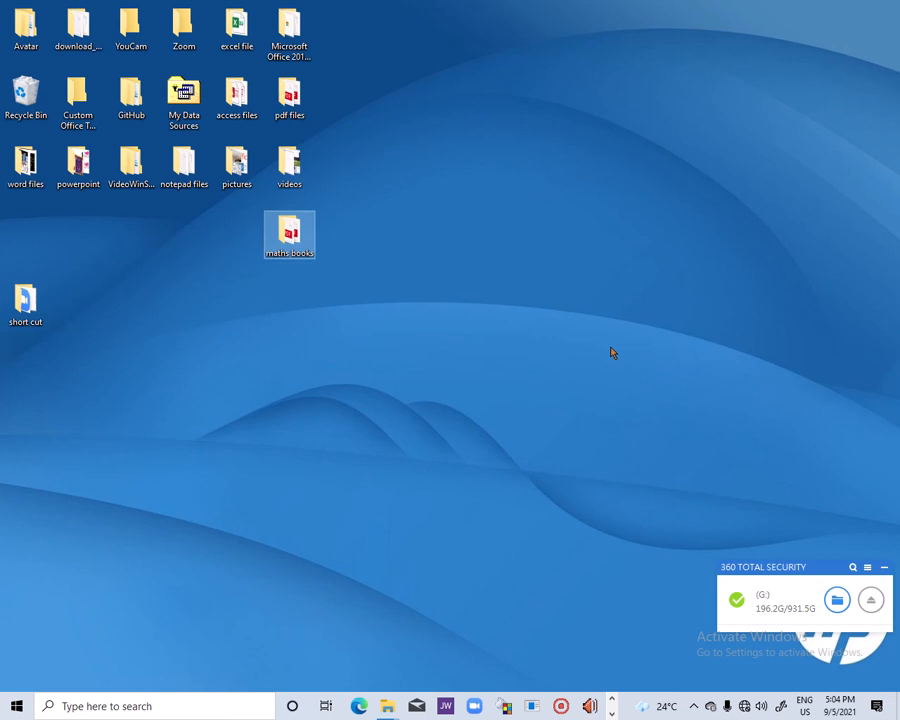
pyautogui.click(884, 568)
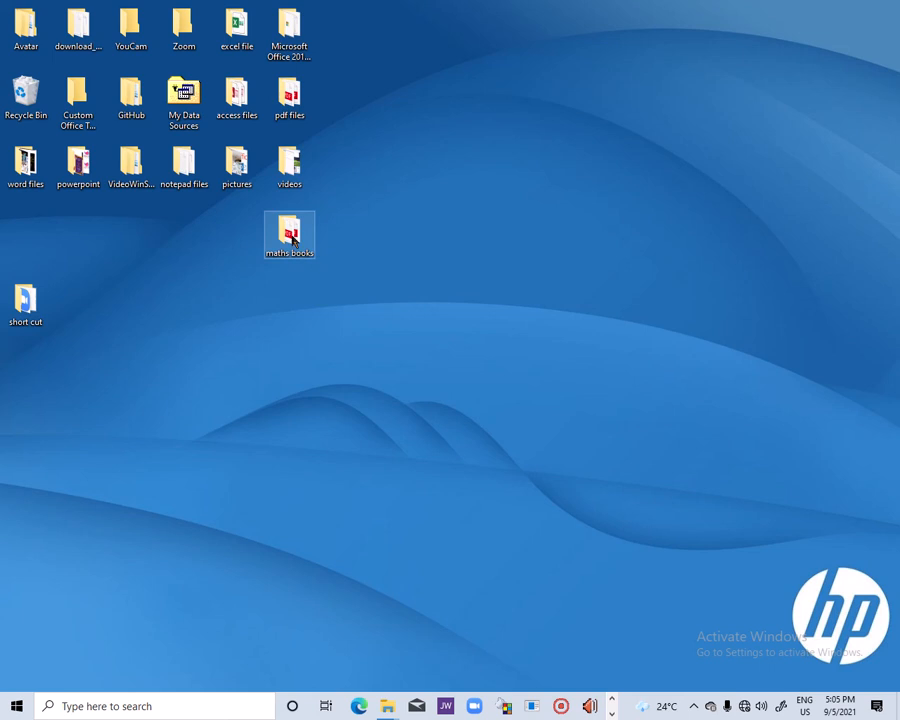
pyautogui.moveTo(292, 240); pyautogui.dragTo(293, 104)
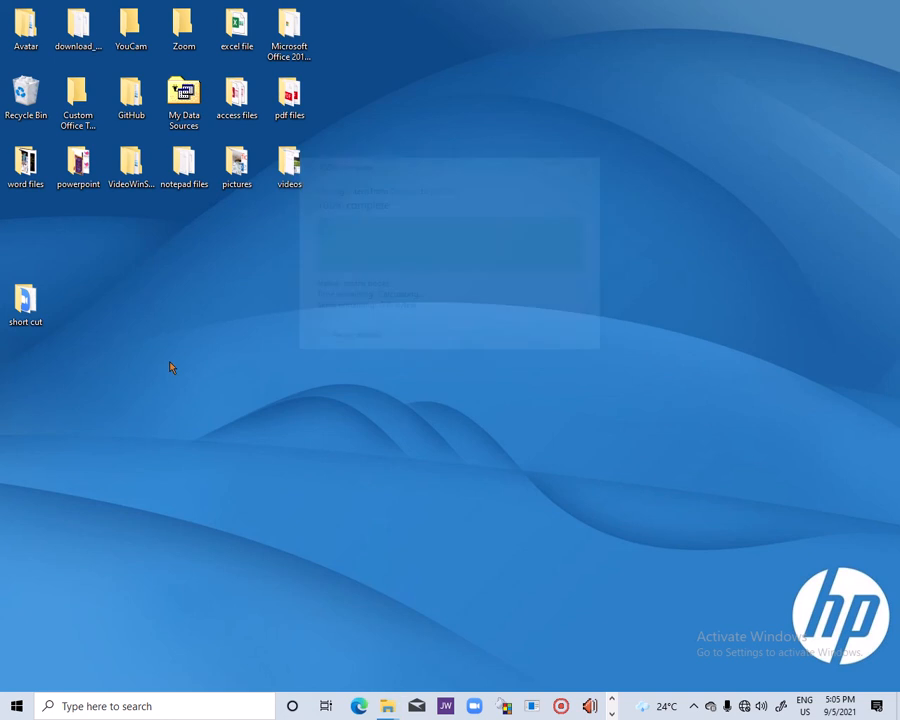
# Step: Create a folder inside pdf files, named with the first name in the employment letter's file name followed by "maths class"
pyautogui.doubleClick(289, 104)
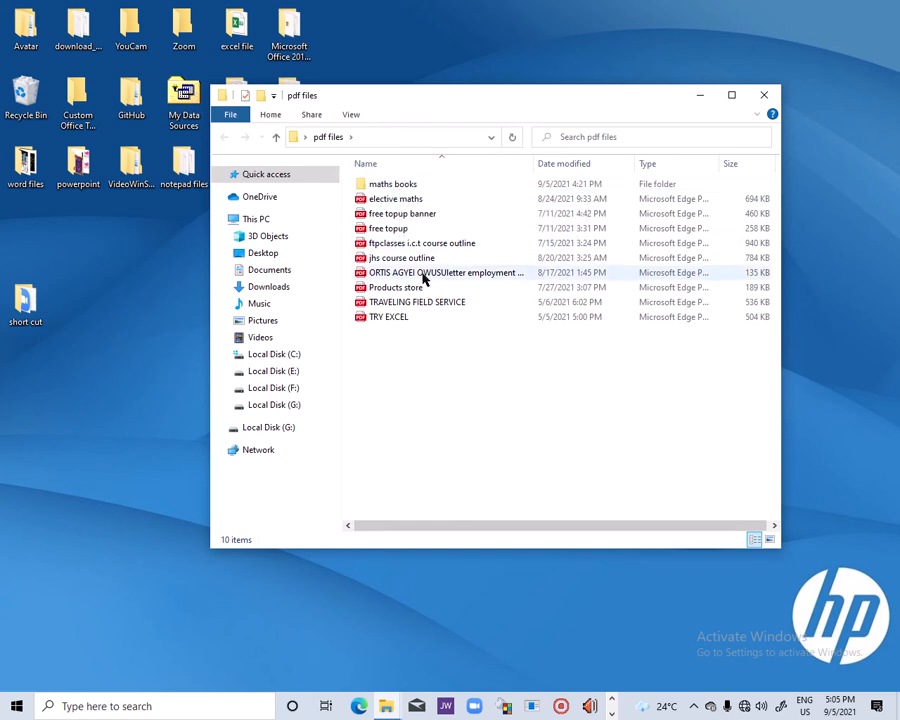
pyautogui.rightClick(446, 395)
pyautogui.moveTo(518, 590)
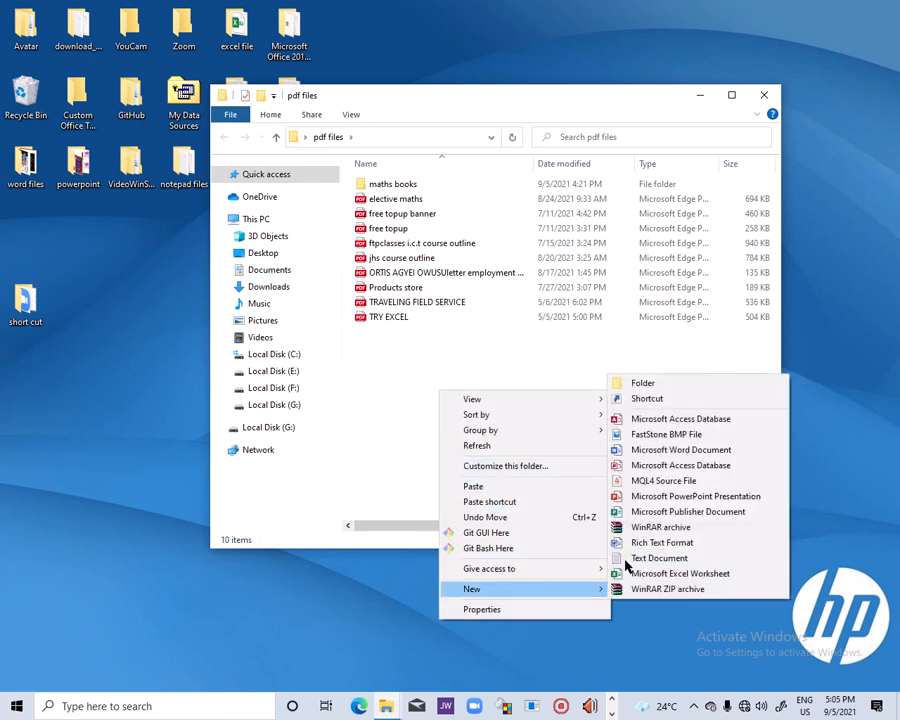
pyautogui.click(662, 385)
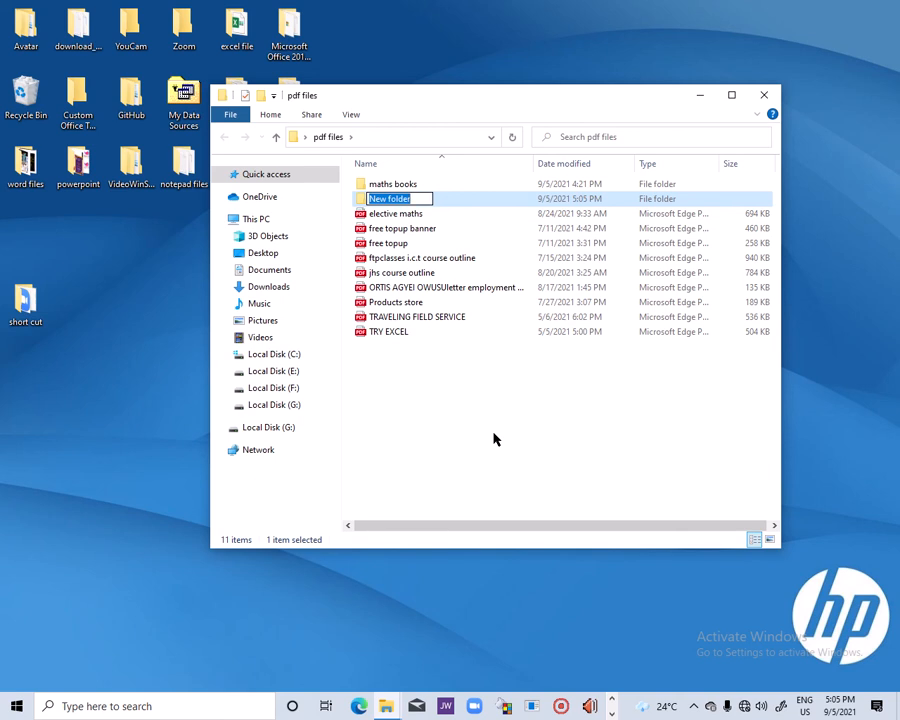
pyautogui.write('ort')
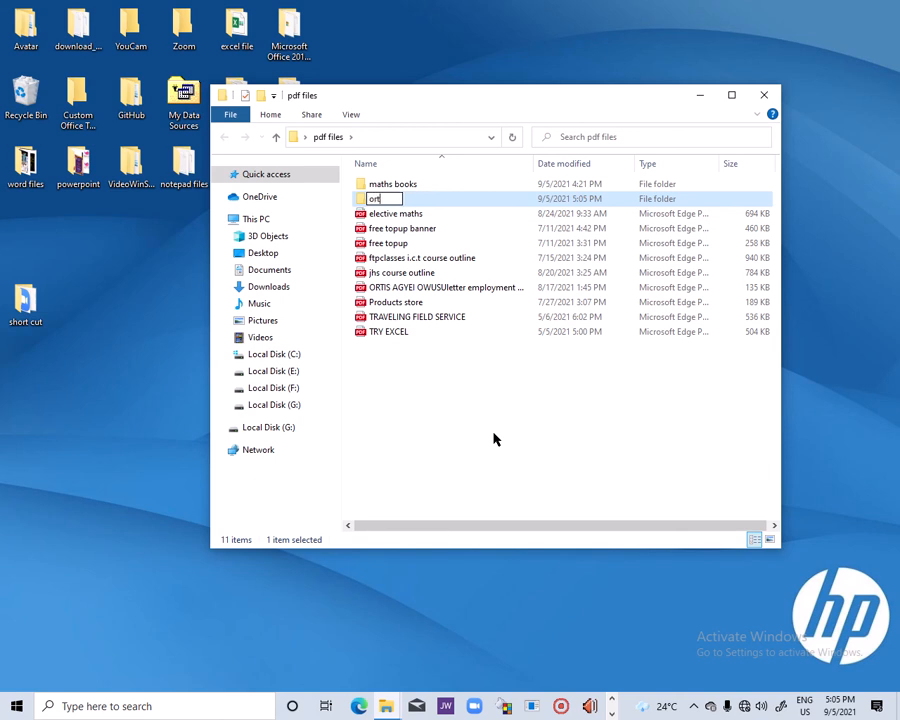
pyautogui.write('is maths ')
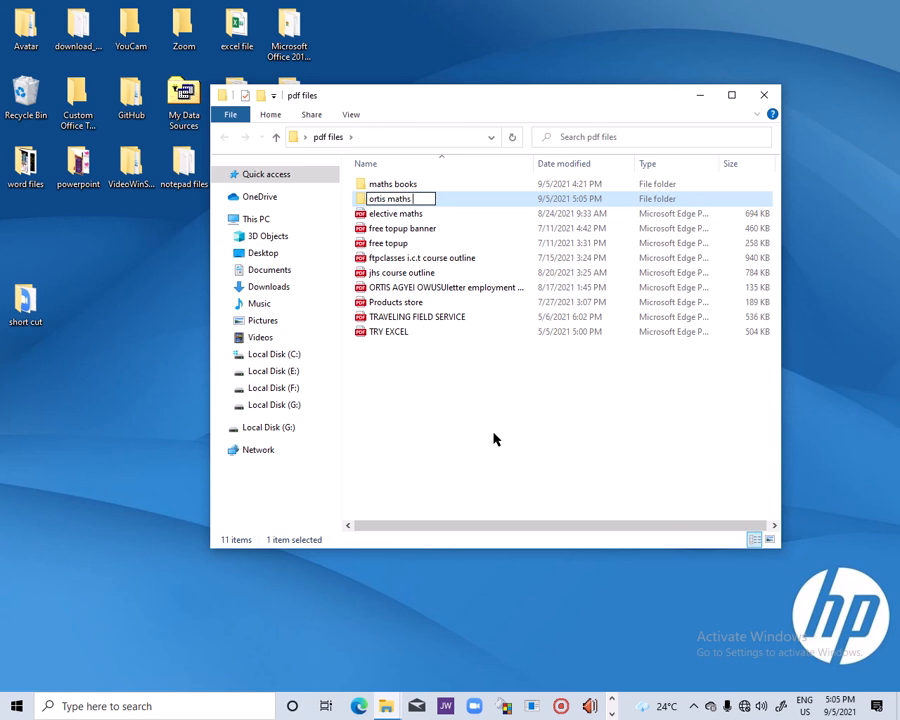
pyautogui.write('class')
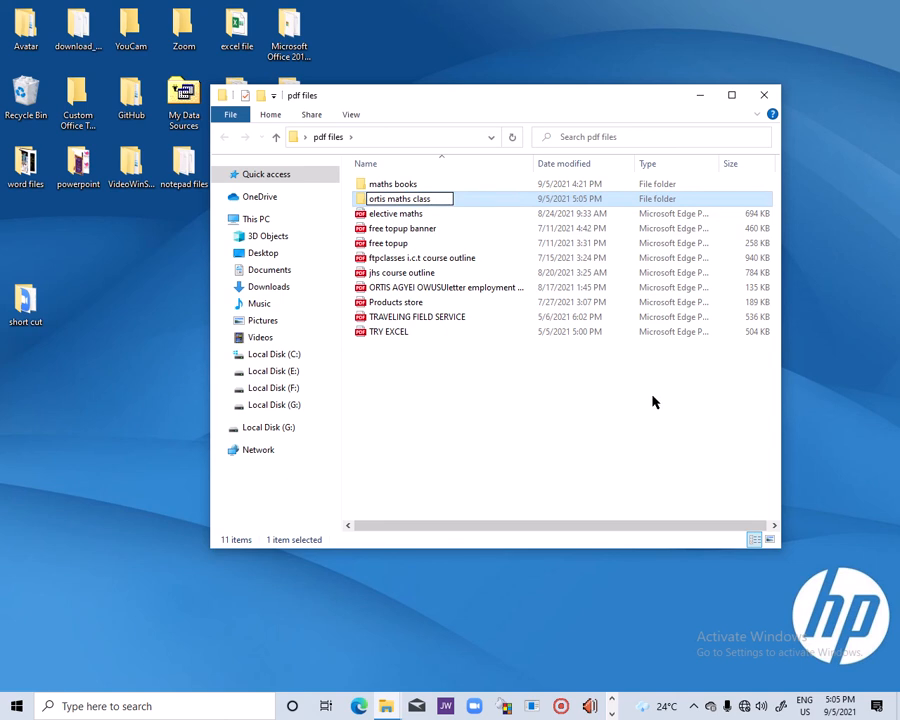
pyautogui.click(588, 394)
# Step: Move all the loose PDF documents in pdf files into the new maths class folder and close the window
pyautogui.moveTo(715, 367); pyautogui.dragTo(351, 209)
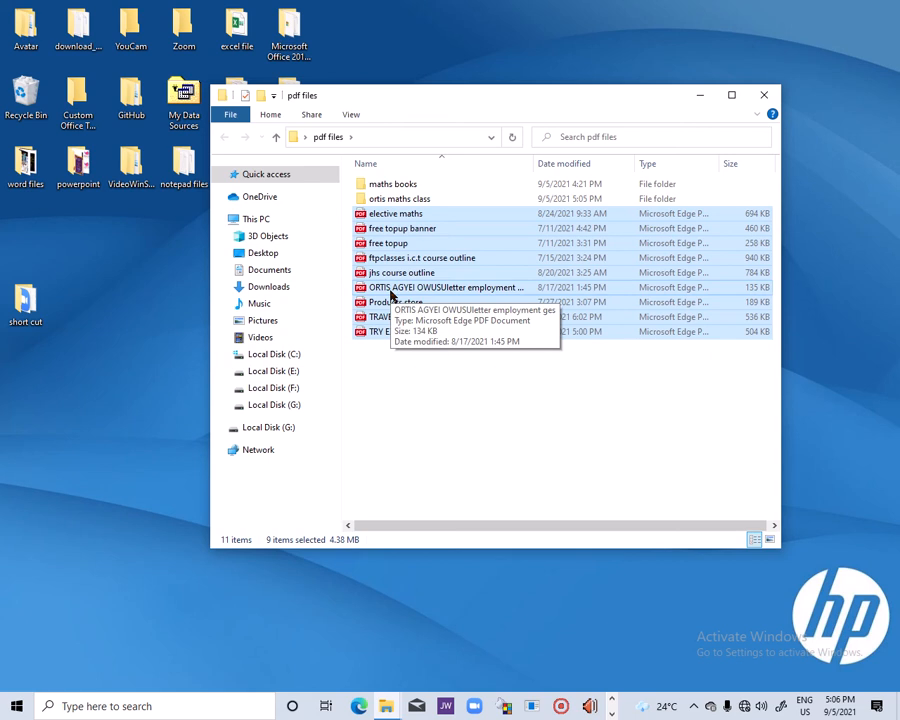
pyautogui.moveTo(392, 295); pyautogui.dragTo(397, 226)
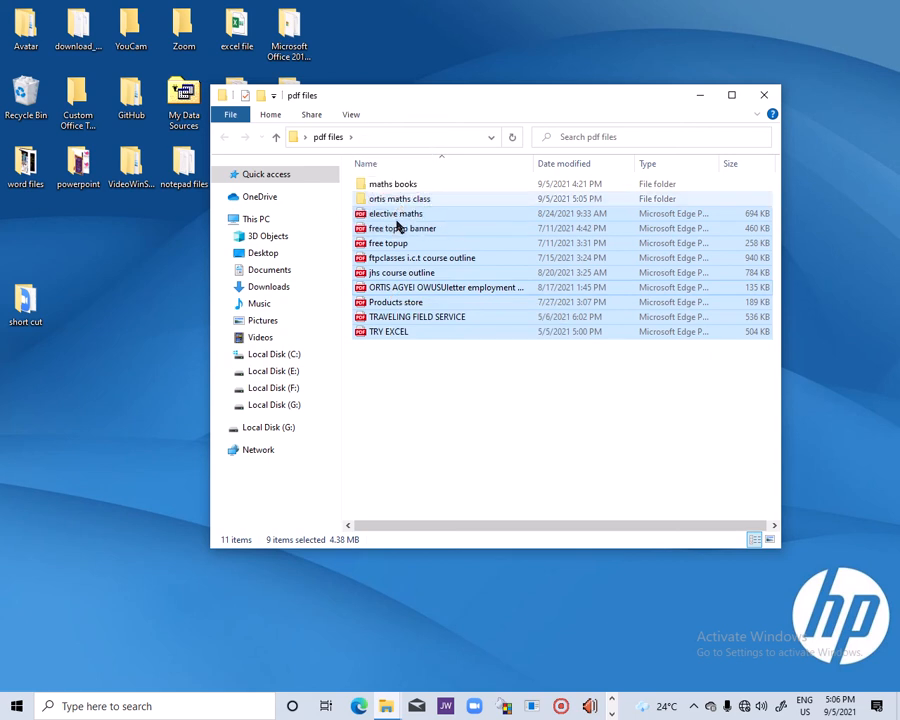
pyautogui.press('Delete')
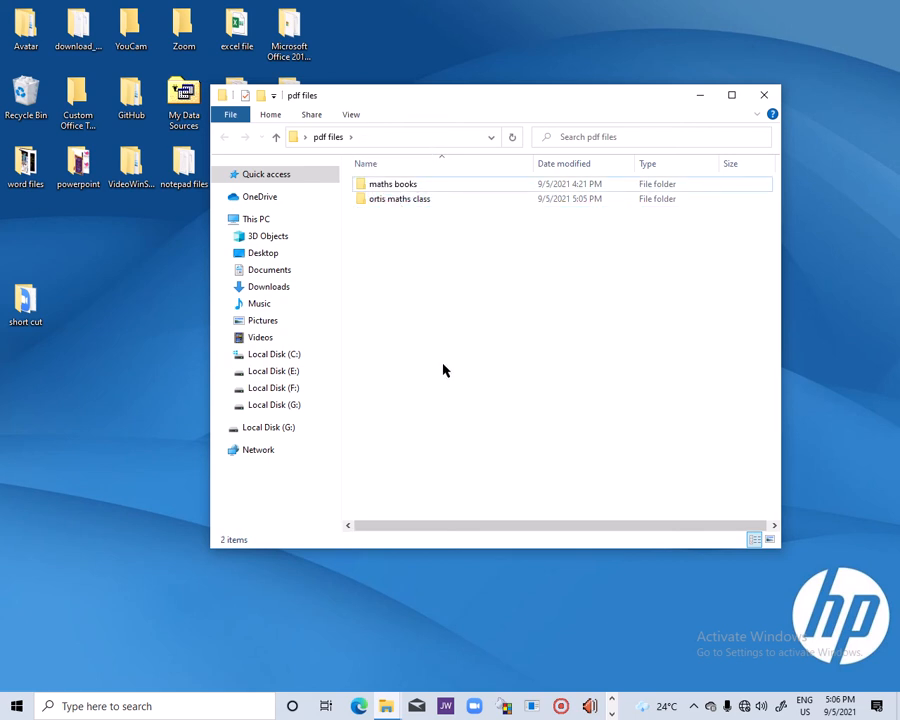
pyautogui.click(764, 95)
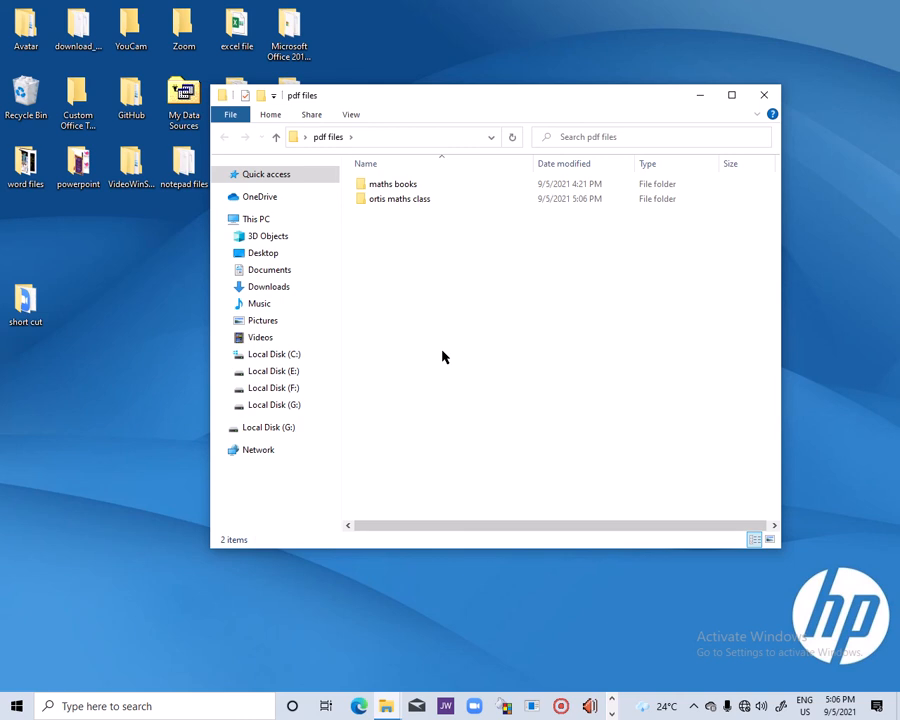
# Step: Check the contents of the maths books and maths class folders inside pdf files, and close the window
pyautogui.doubleClick(396, 187)
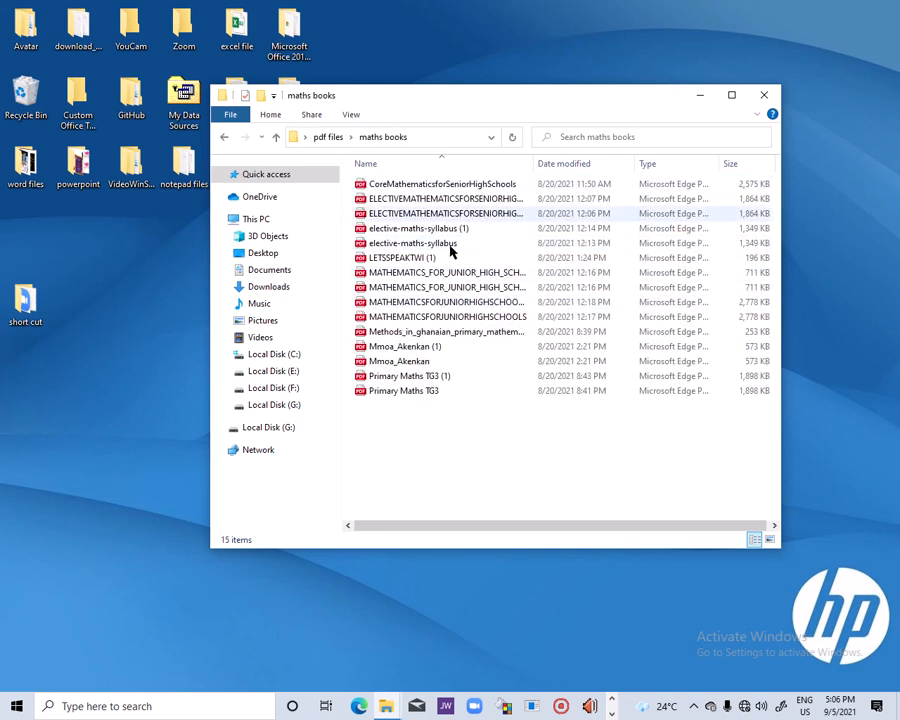
pyautogui.click(225, 137)
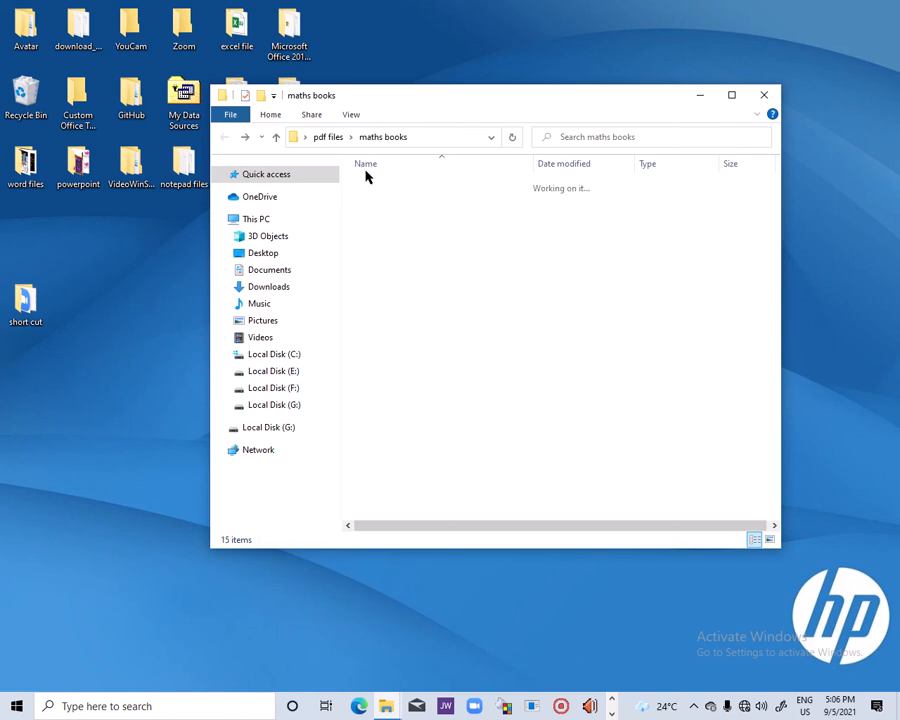
pyautogui.doubleClick(396, 201)
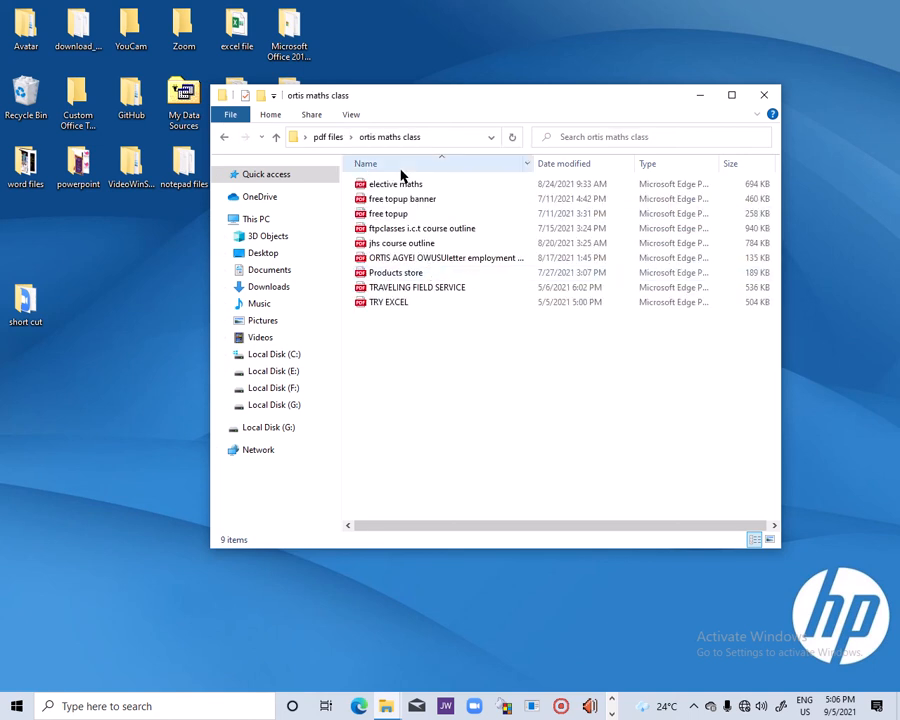
pyautogui.click(764, 95)
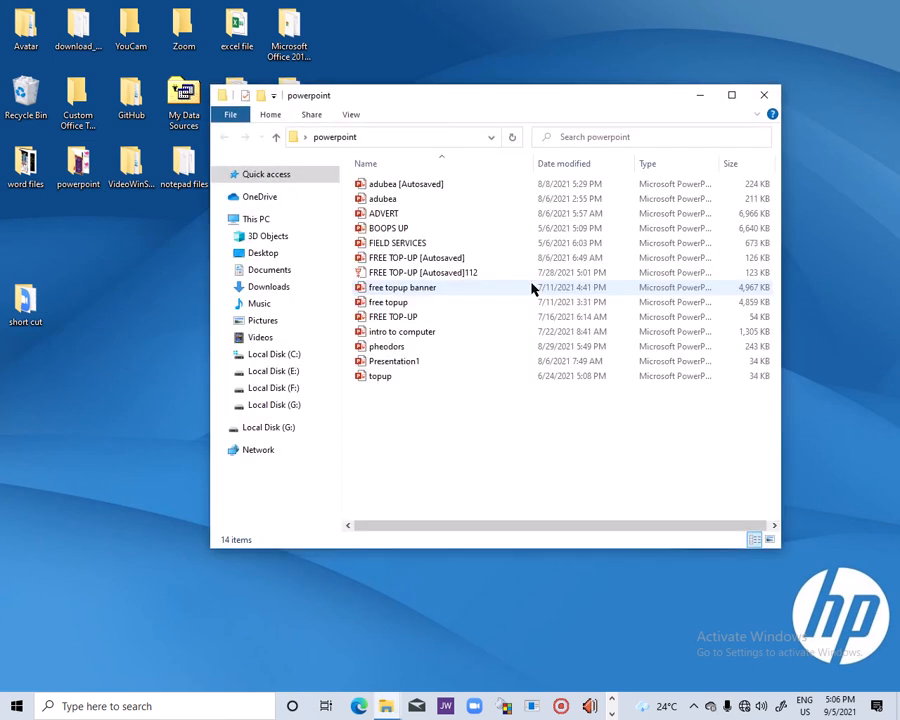
# Step: Review the presentations stored in the powerpoint folder and close its window
pyautogui.click(762, 99)
pyautogui.doubleClick(60, 175)
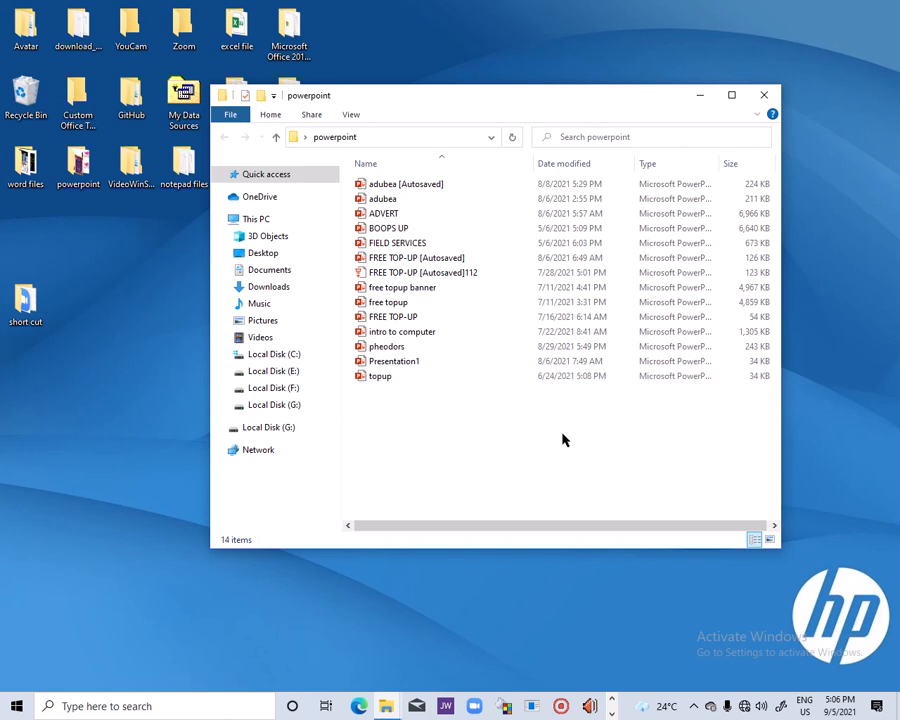
pyautogui.rightClick(645, 455)
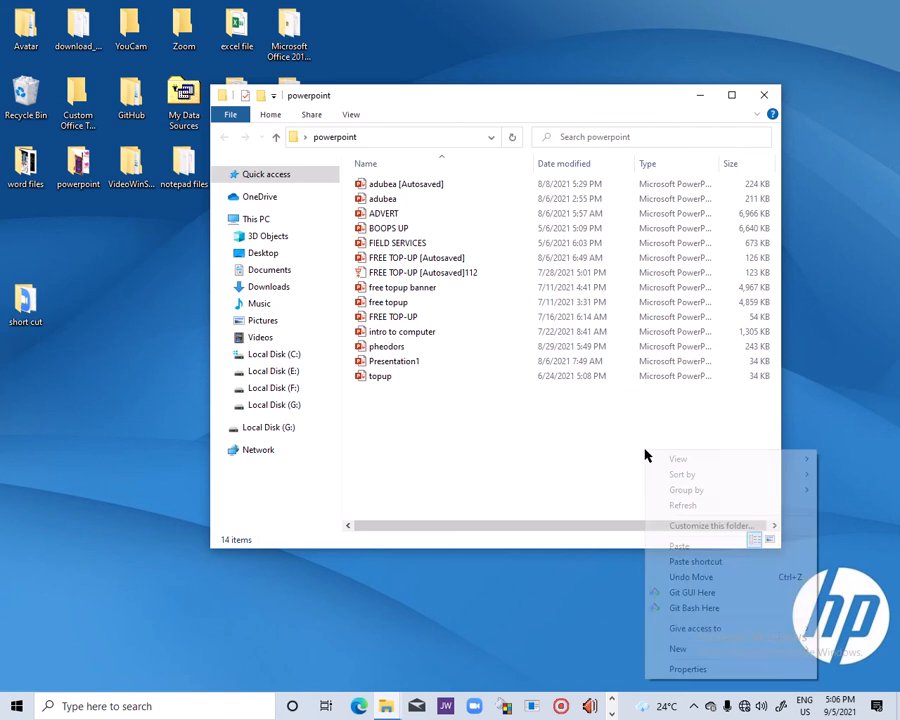
pyautogui.click(763, 96)
pyautogui.click(763, 96)
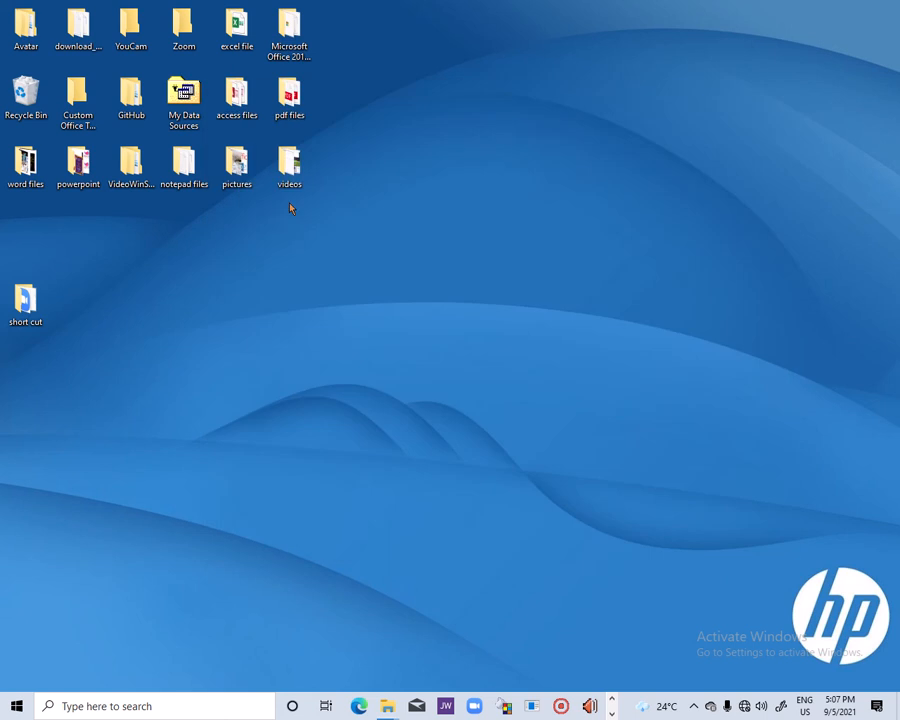
# Step: Reopen pdf files to review the documents in its maths class subfolder, and close the window
pyautogui.doubleClick(289, 100)
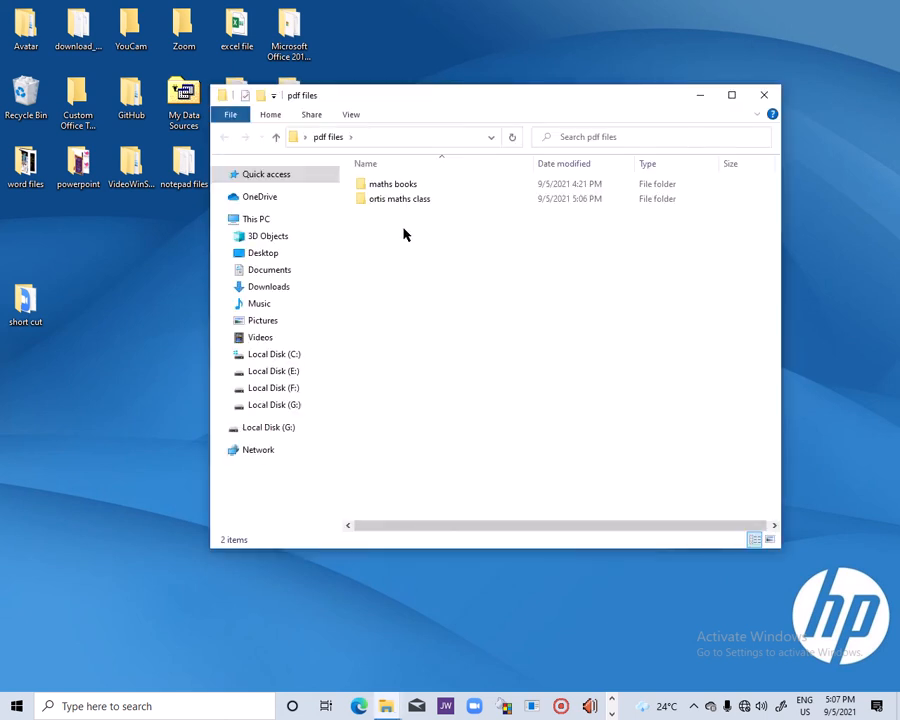
pyautogui.doubleClick(419, 201)
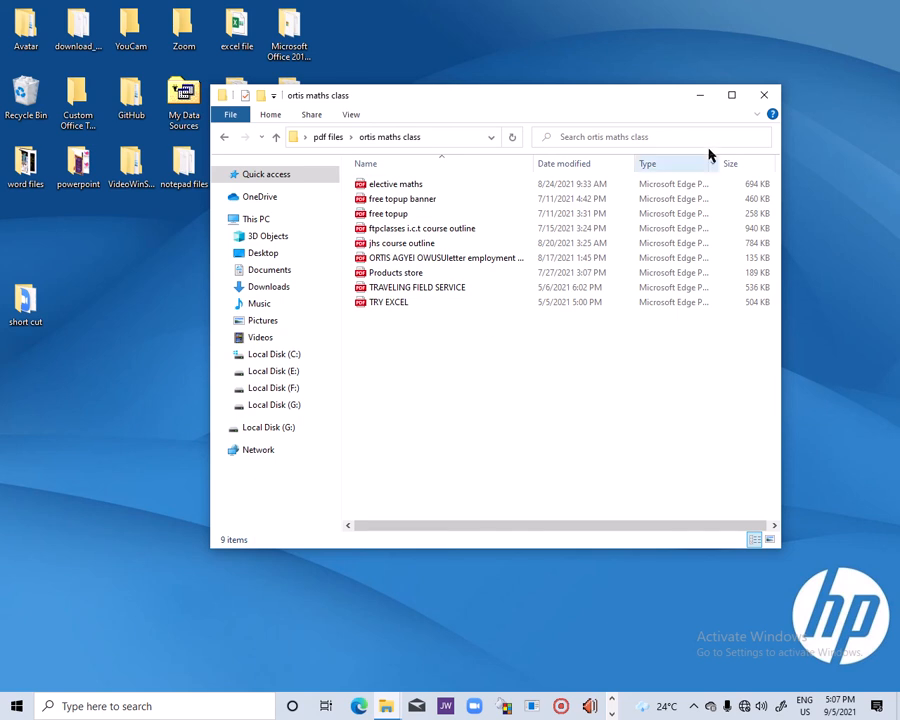
pyautogui.click(766, 96)
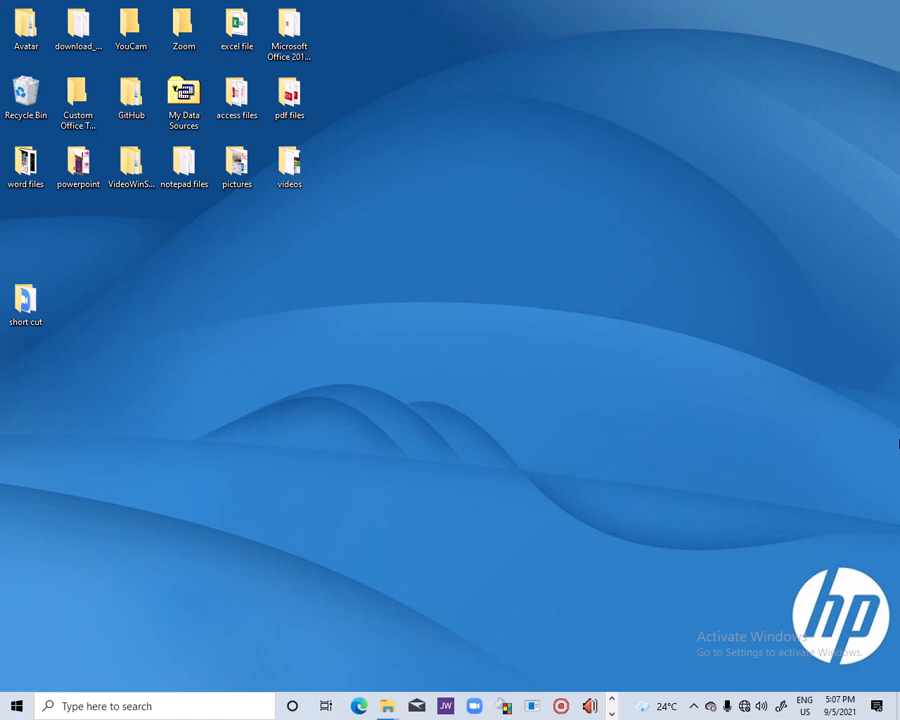
# Step: Refresh the desktop
pyautogui.moveTo(483, 6)
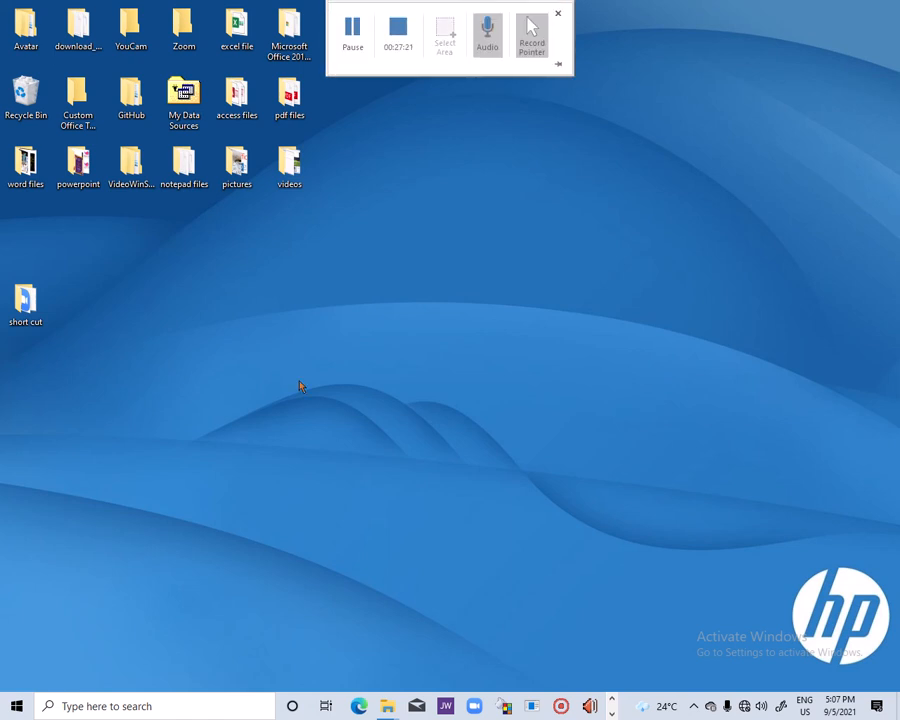
pyautogui.rightClick(367, 312)
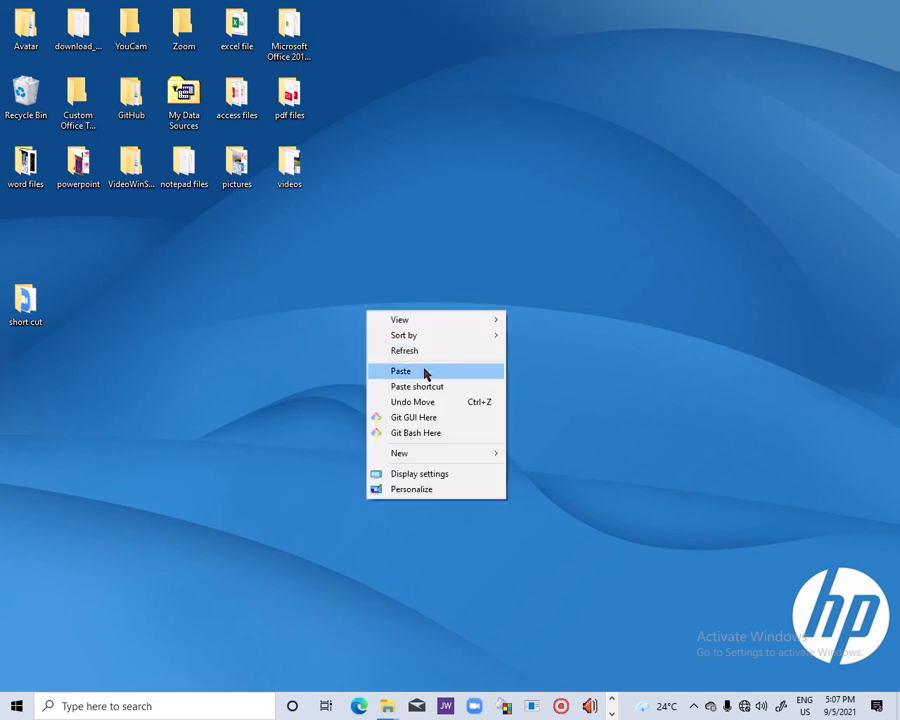
pyautogui.click(429, 352)
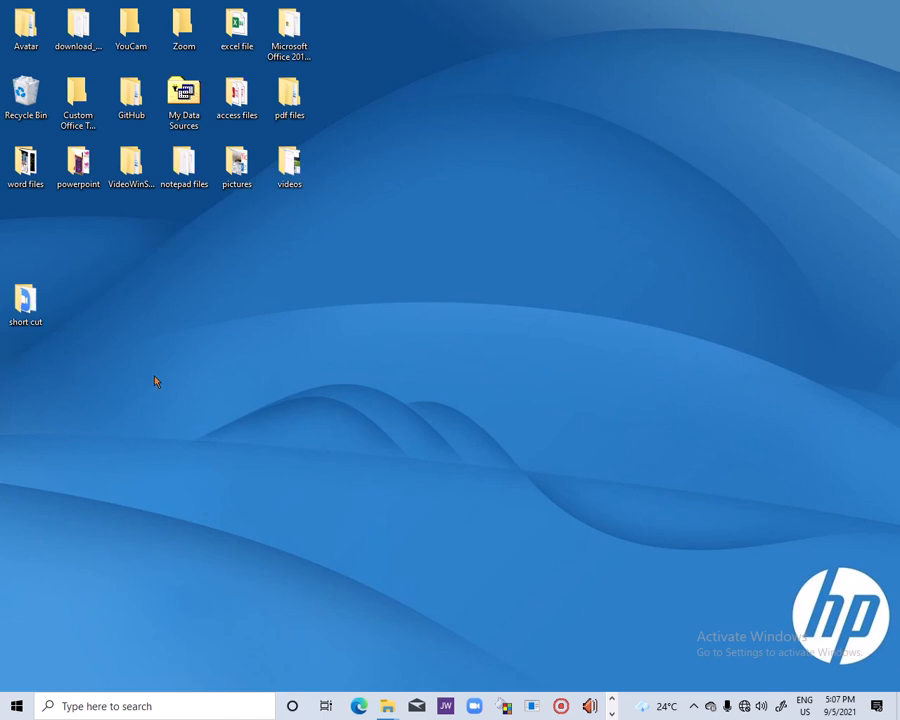
# Step: Review the program shortcuts stored in the short cut folder and close its window
pyautogui.click(24, 310)
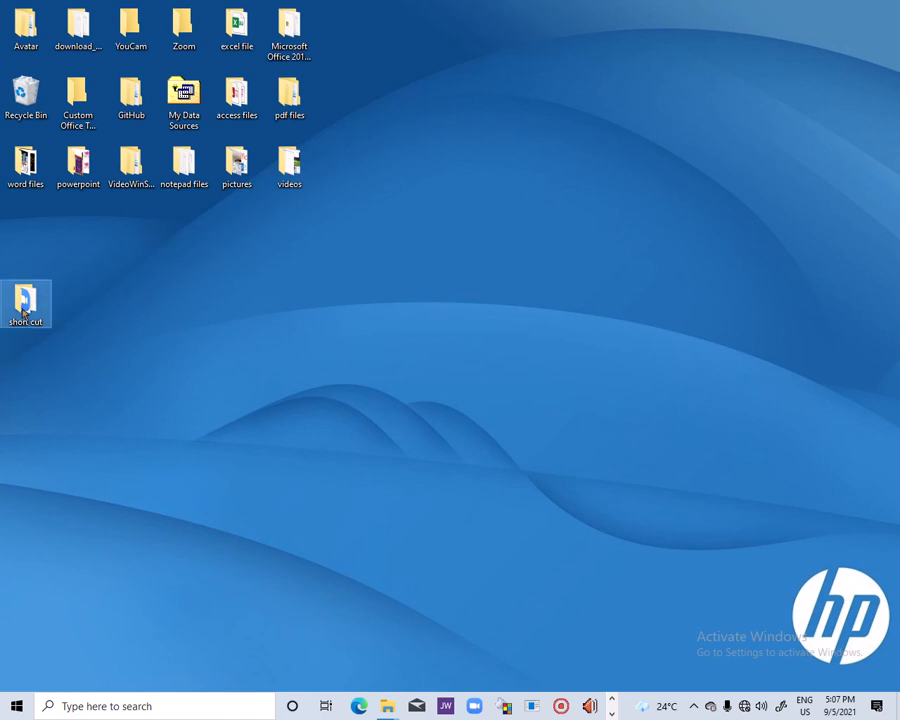
pyautogui.doubleClick(24, 310)
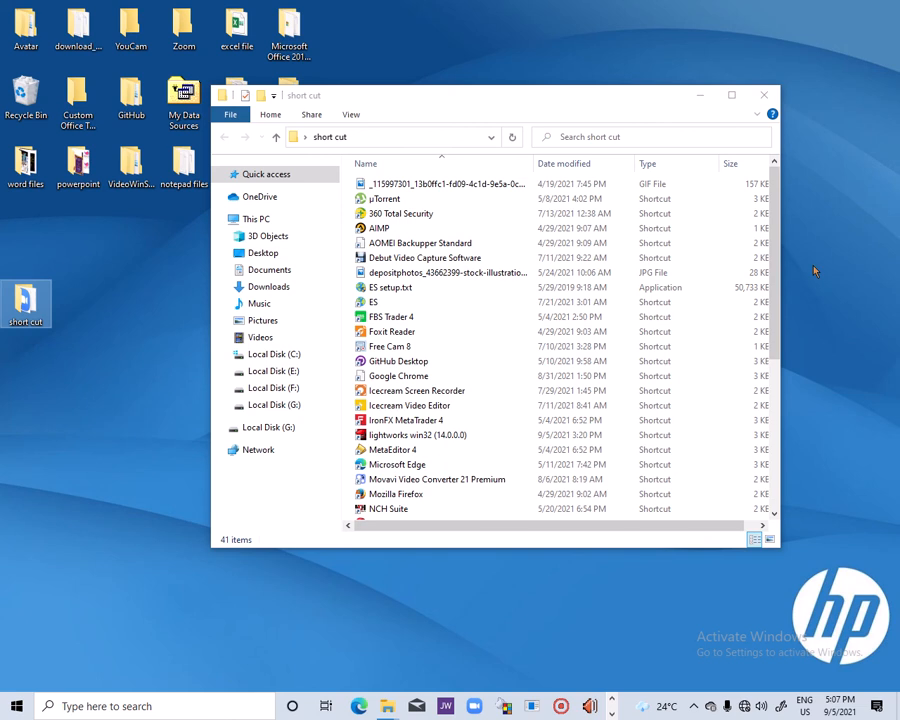
pyautogui.scroll(-6, 758, 478)
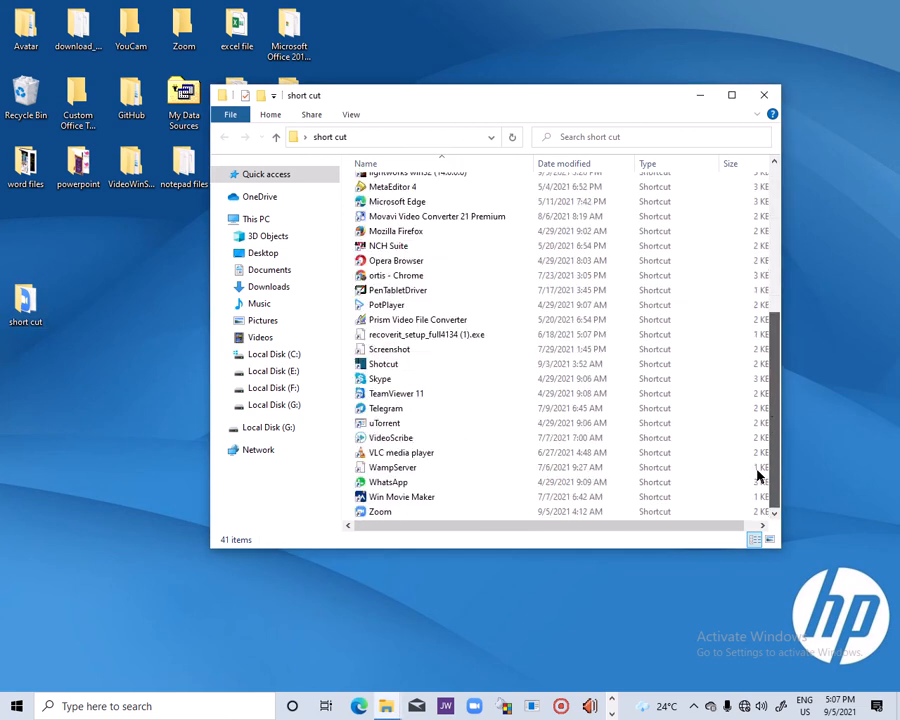
pyautogui.scroll(5, 600, 444)
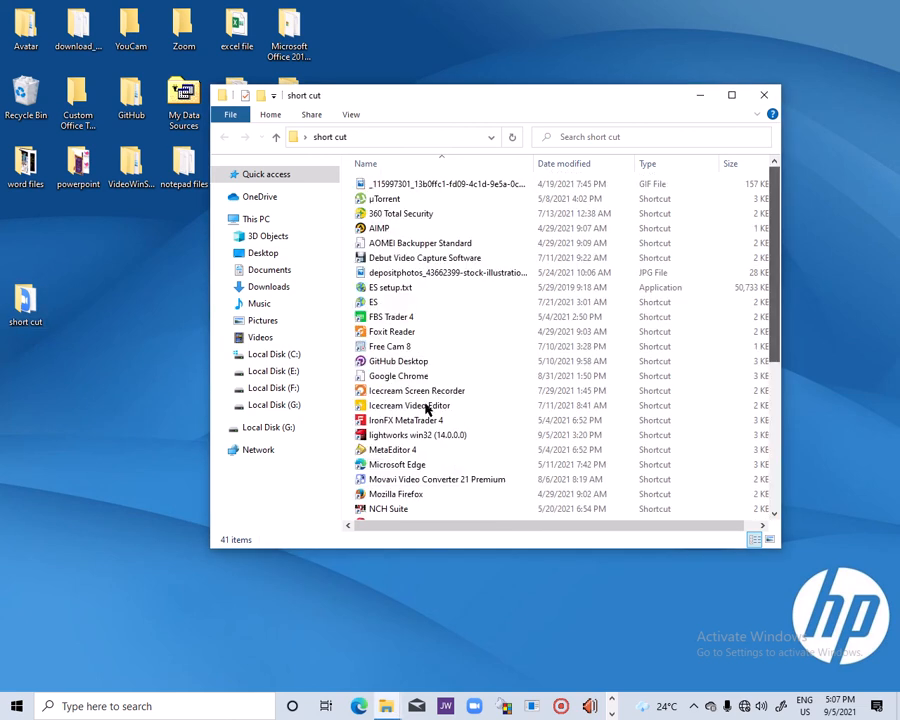
pyautogui.click(765, 97)
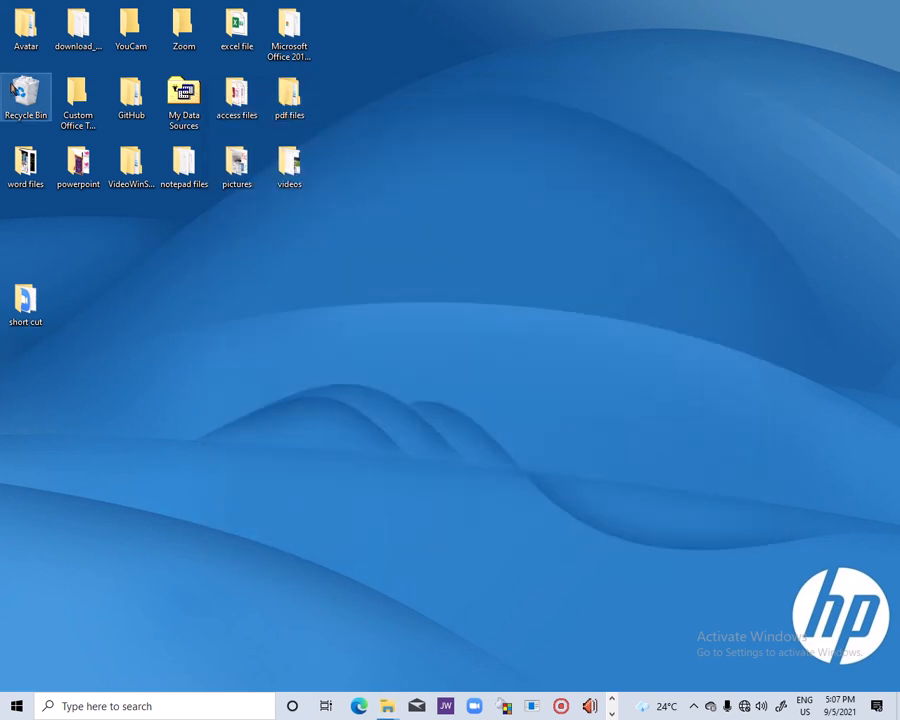
# Step: Permanently delete the Captura, FlashBack Movies and Sound recordings folders from the Recycle Bin and close its window
pyautogui.doubleClick(29, 100)
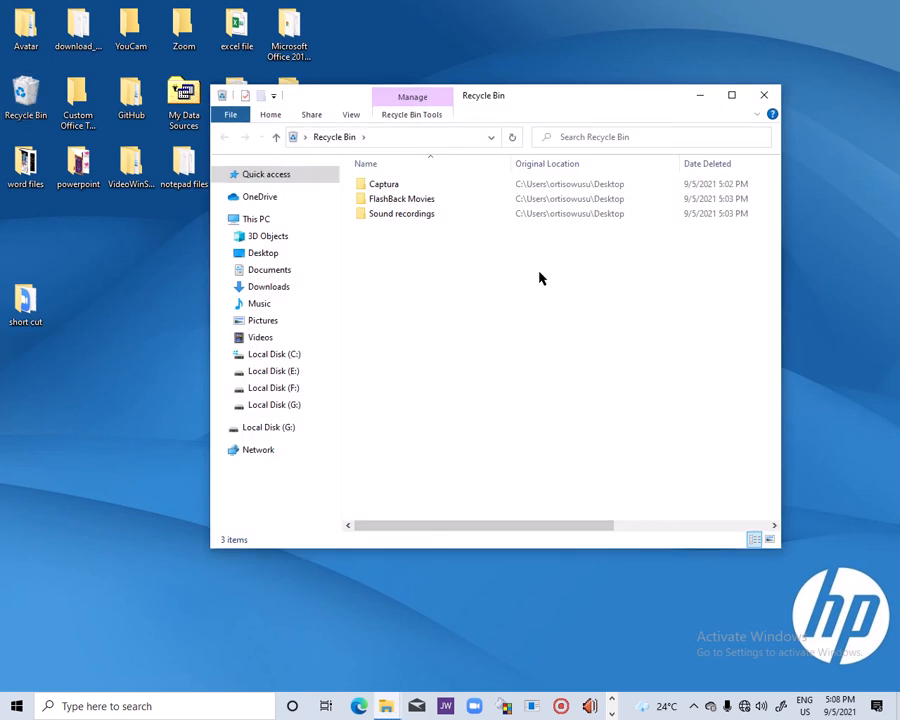
pyautogui.hotkey('ctrl', 'a')
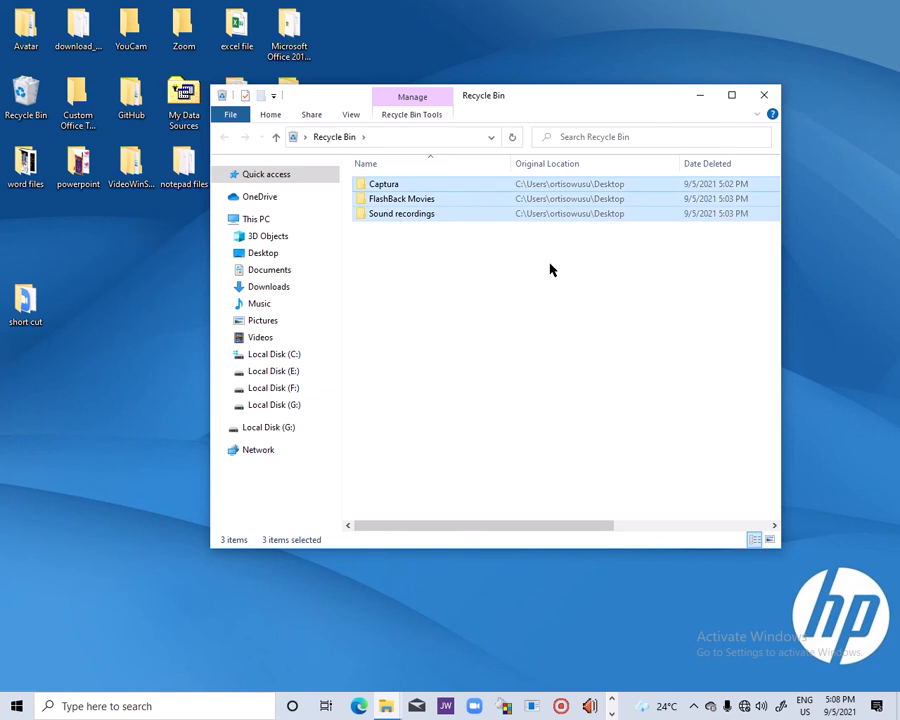
pyautogui.press('Delete')
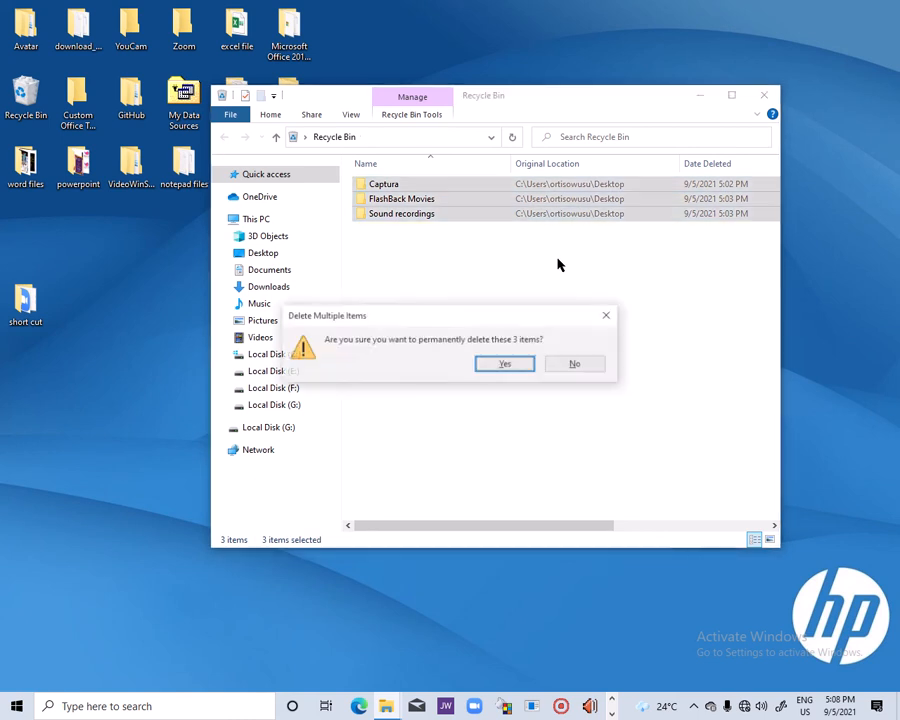
pyautogui.click(504, 365)
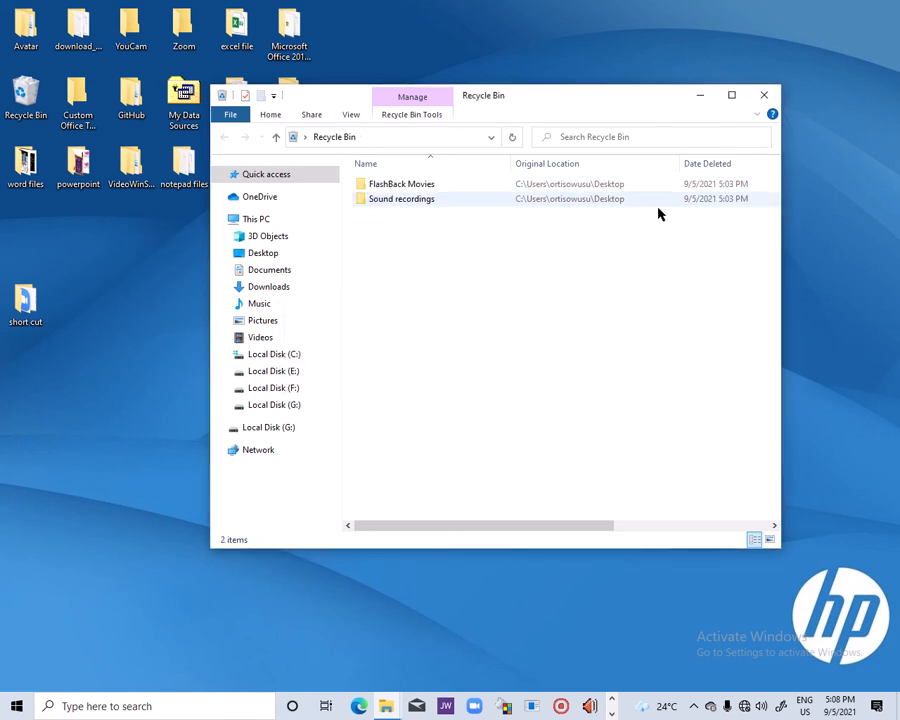
pyautogui.click(763, 95)
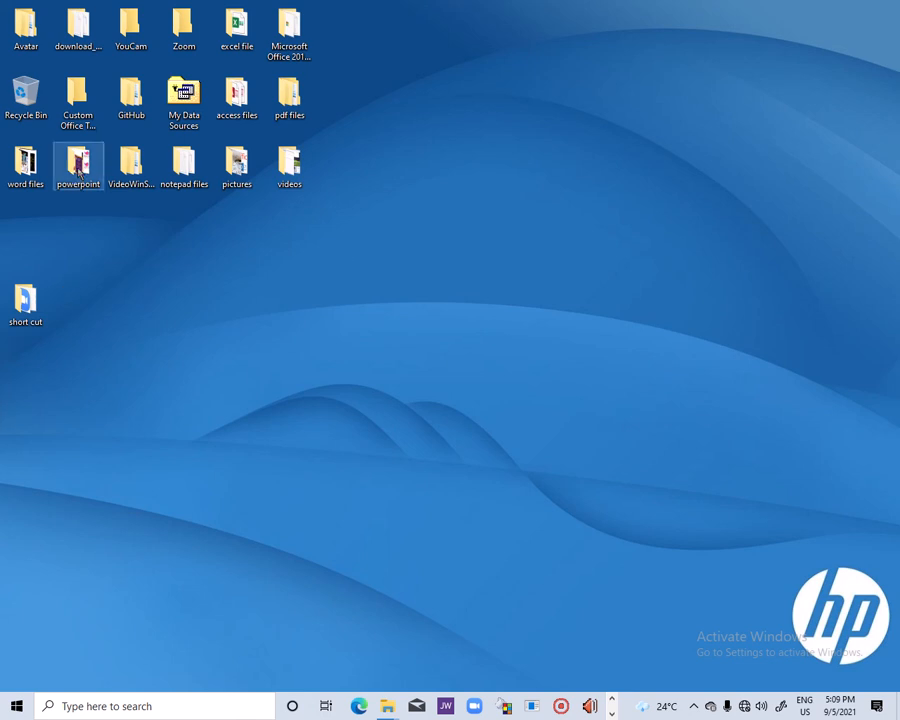
# Step: Check the contents of the powerpoint and word files folders, closing each window
pyautogui.doubleClick(78, 170)
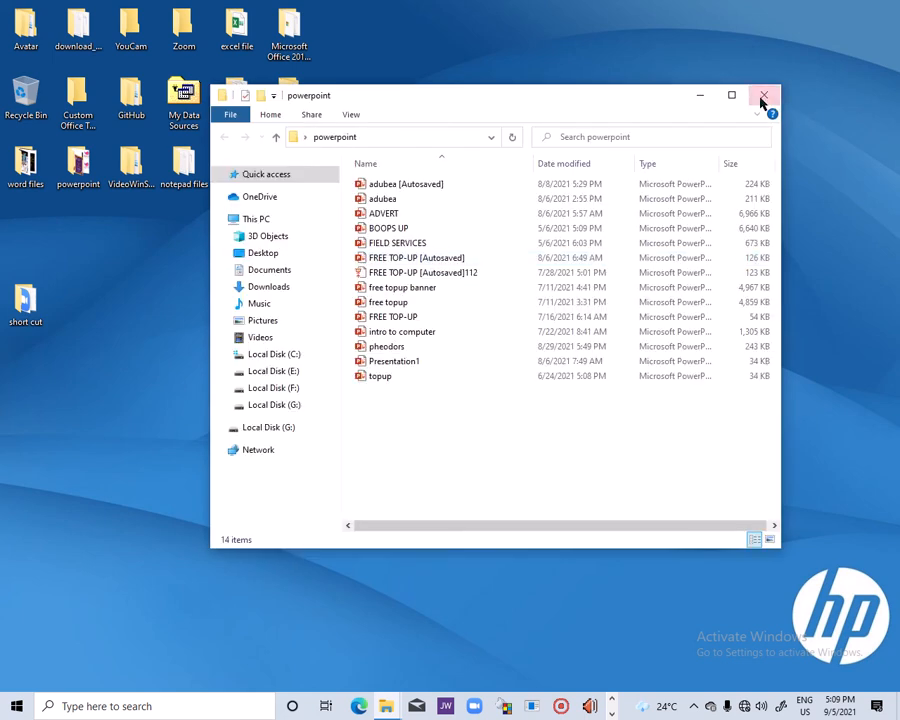
pyautogui.click(763, 97)
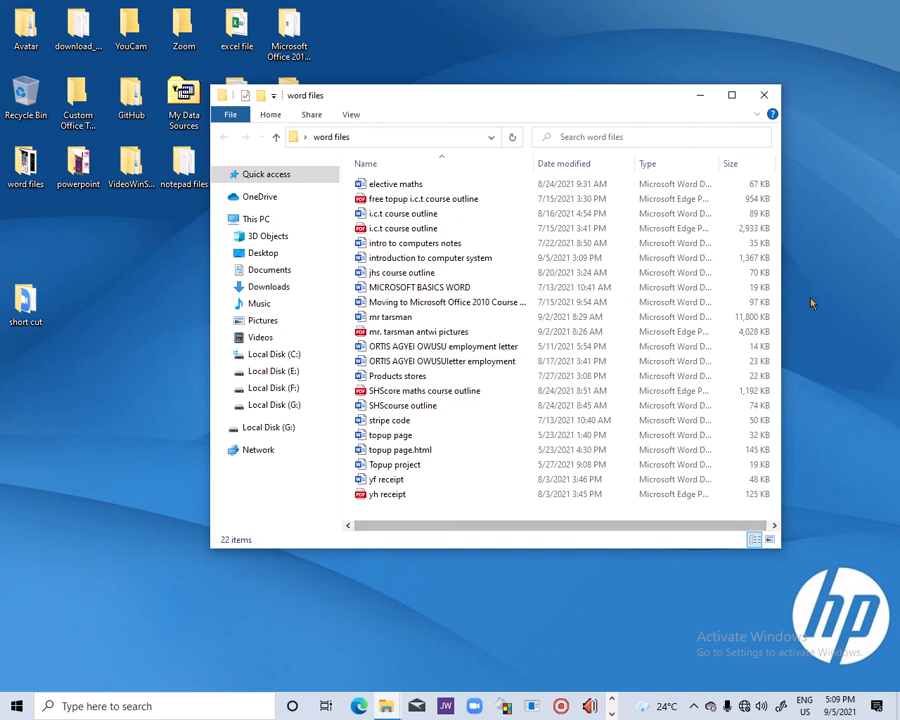
pyautogui.click(765, 98)
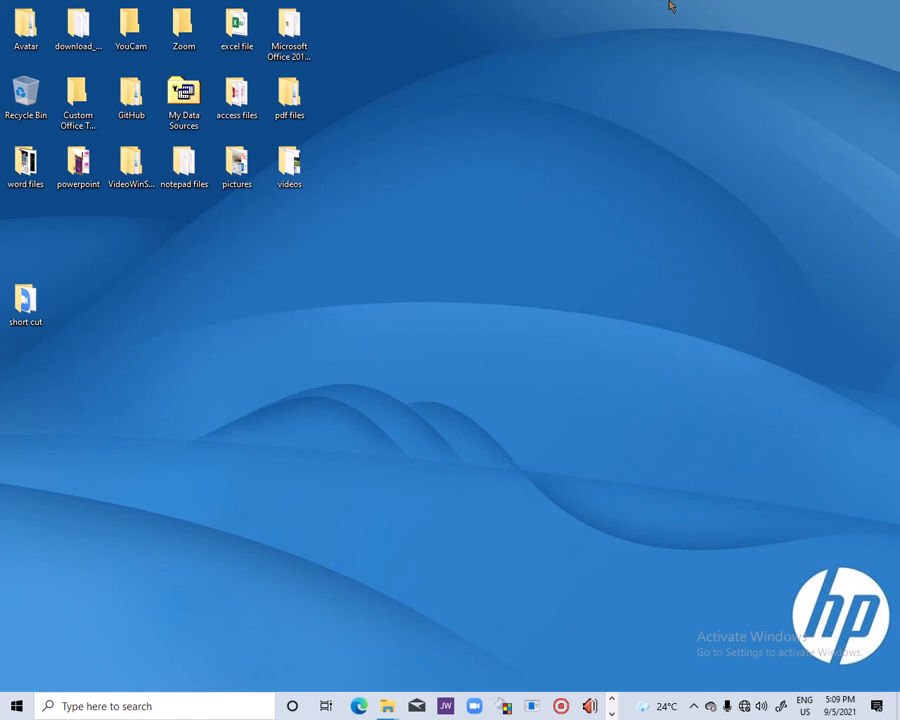
# Step: Open the videos folder to check its clips and close the window
pyautogui.moveTo(674, 12)
pyautogui.doubleClick(291, 172)
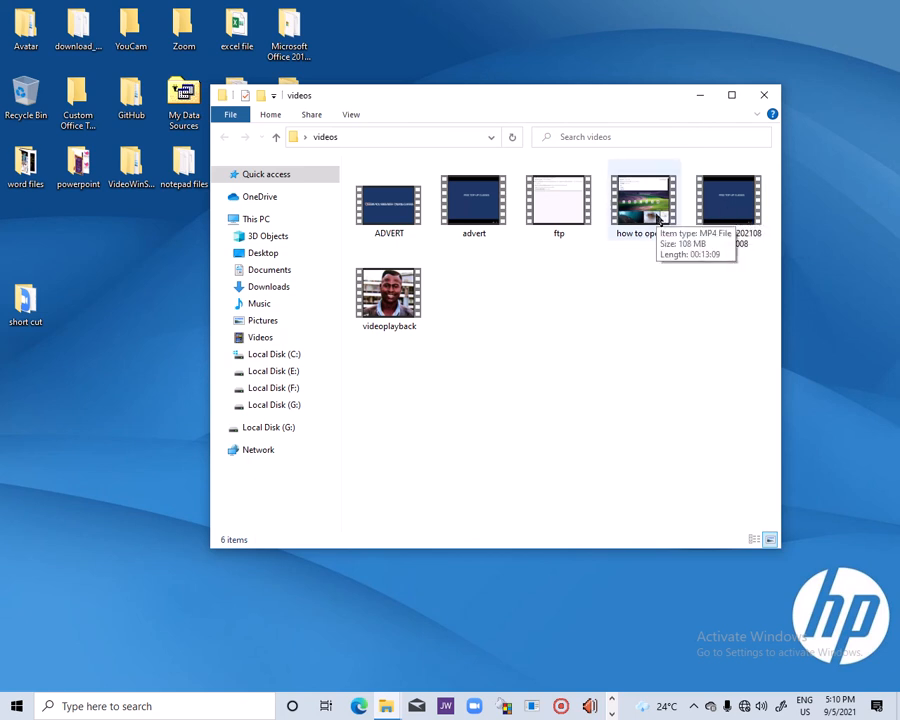
pyautogui.click(758, 99)
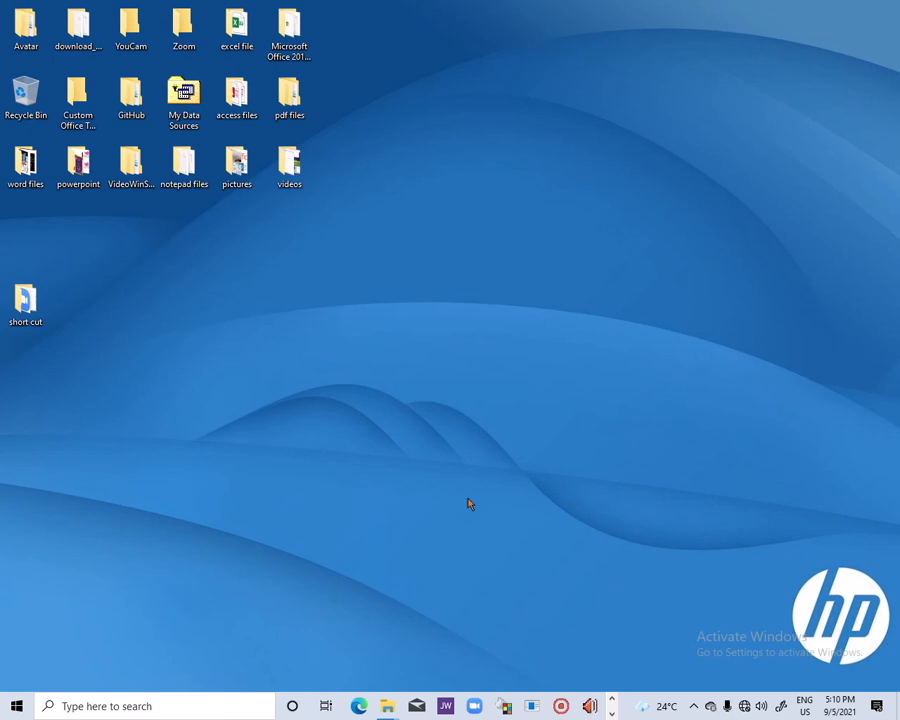
# Step: Preview the open Documents window, look at the how to operate clip in the videos folder, and close that folder
pyautogui.moveTo(437, 53)
pyautogui.moveTo(379, 695)
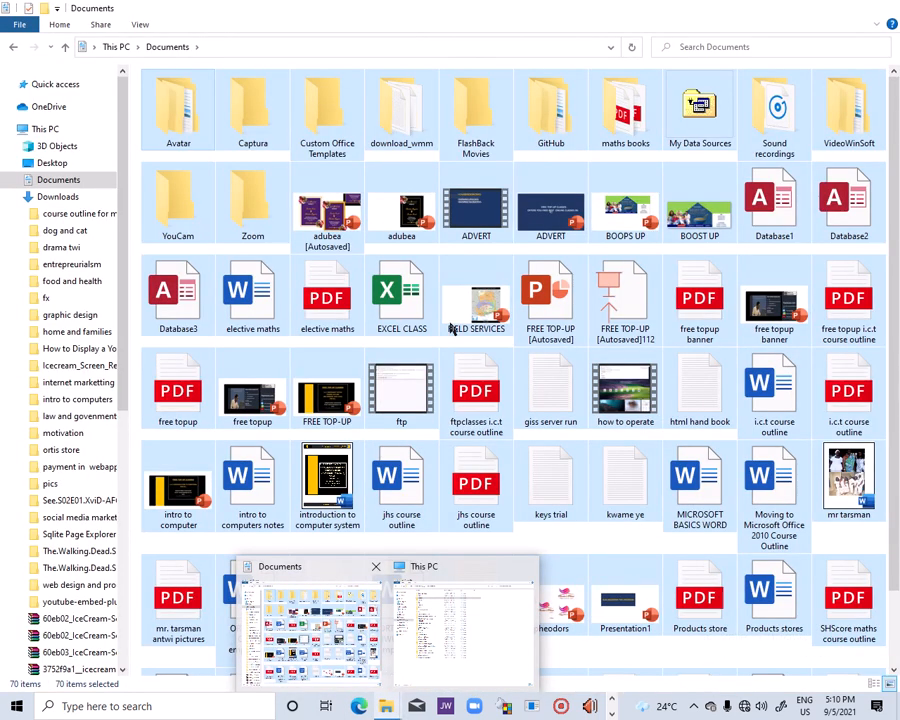
pyautogui.click(384, 673)
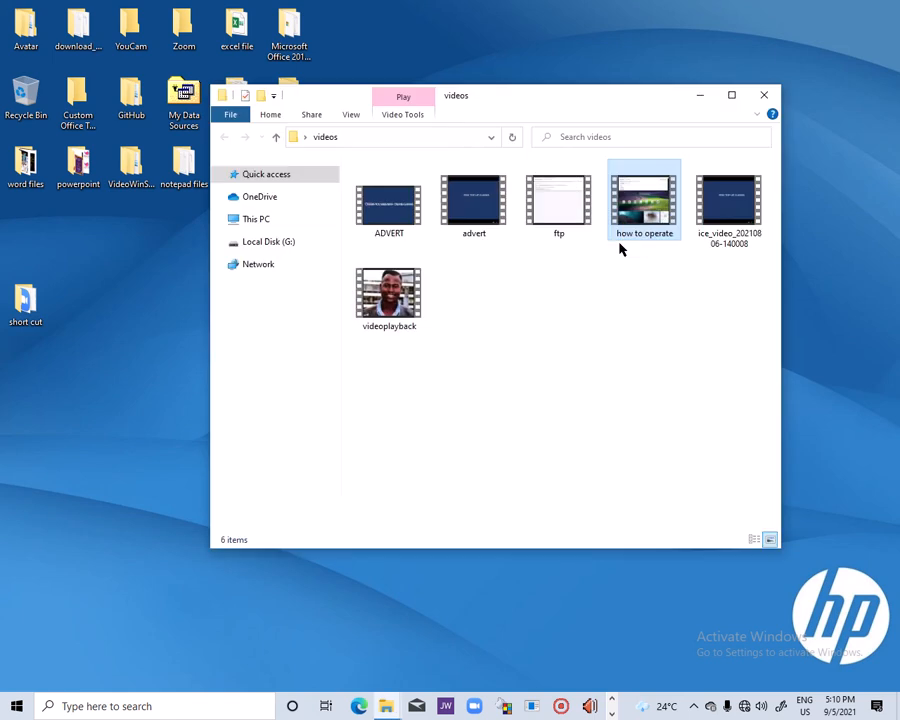
pyautogui.click(622, 242)
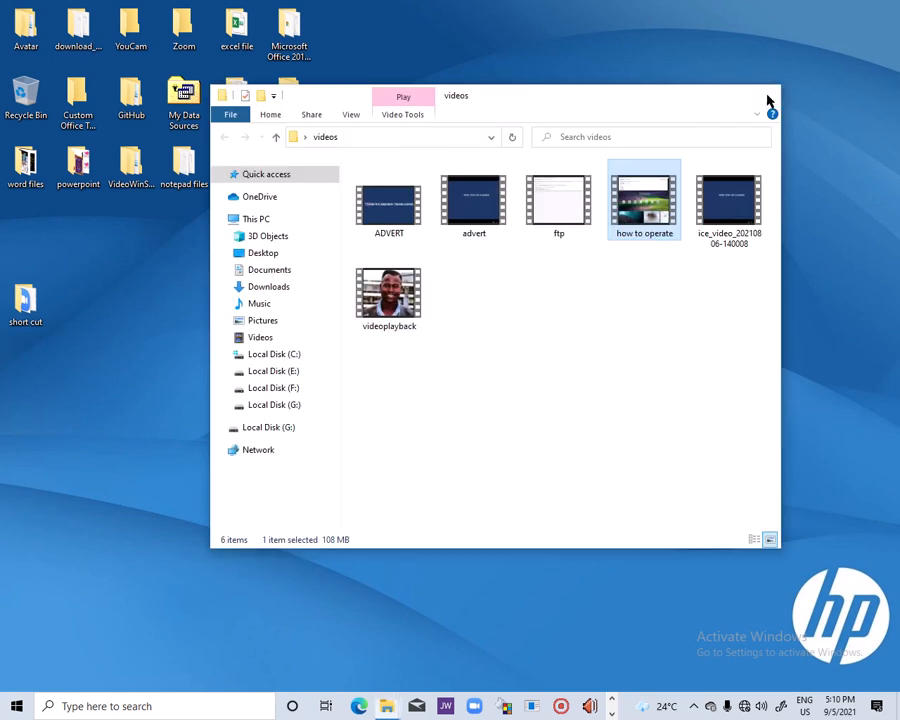
pyautogui.click(767, 97)
# Step: Reopen the videos folder, inspect the videoplayback clip and the advert to ice_video clips by selecting them, and close the window
pyautogui.doubleClick(292, 170)
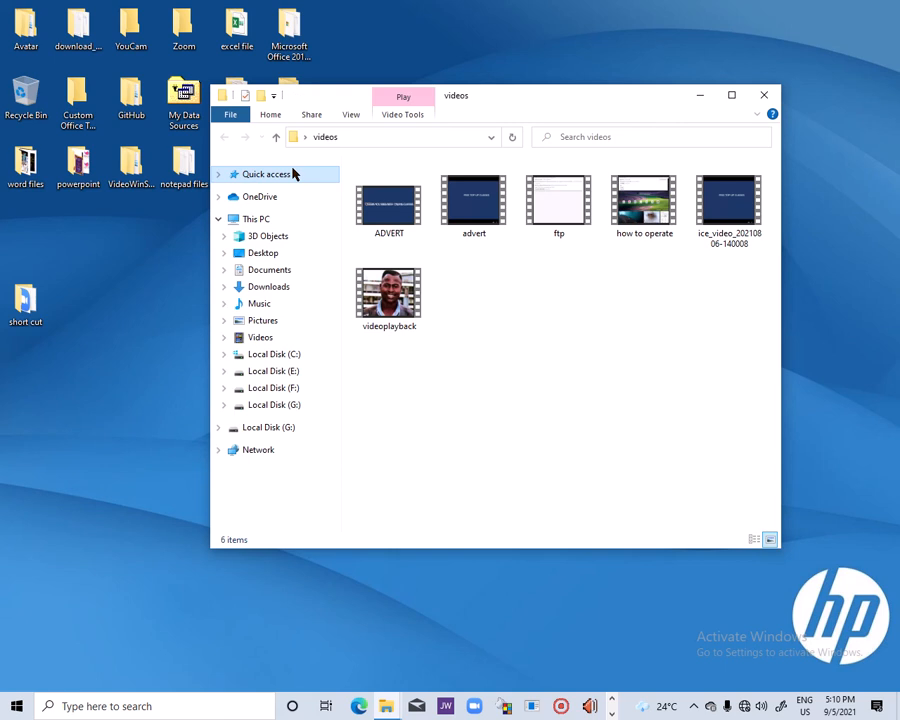
pyautogui.click(397, 298)
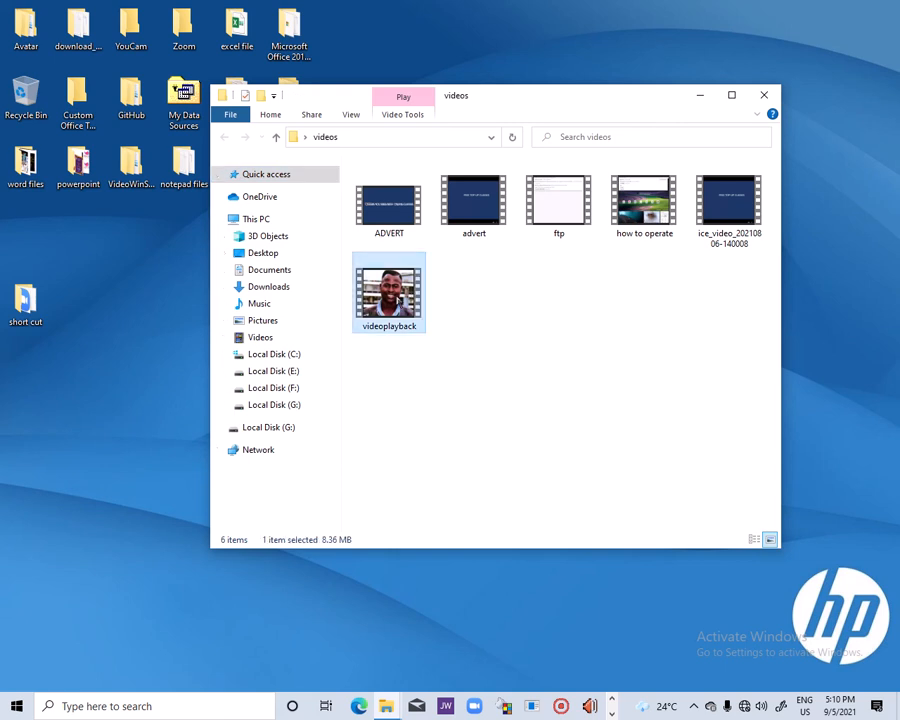
pyautogui.moveTo(390, 295); pyautogui.dragTo(559, 376)
pyautogui.moveTo(752, 261); pyautogui.dragTo(472, 183)
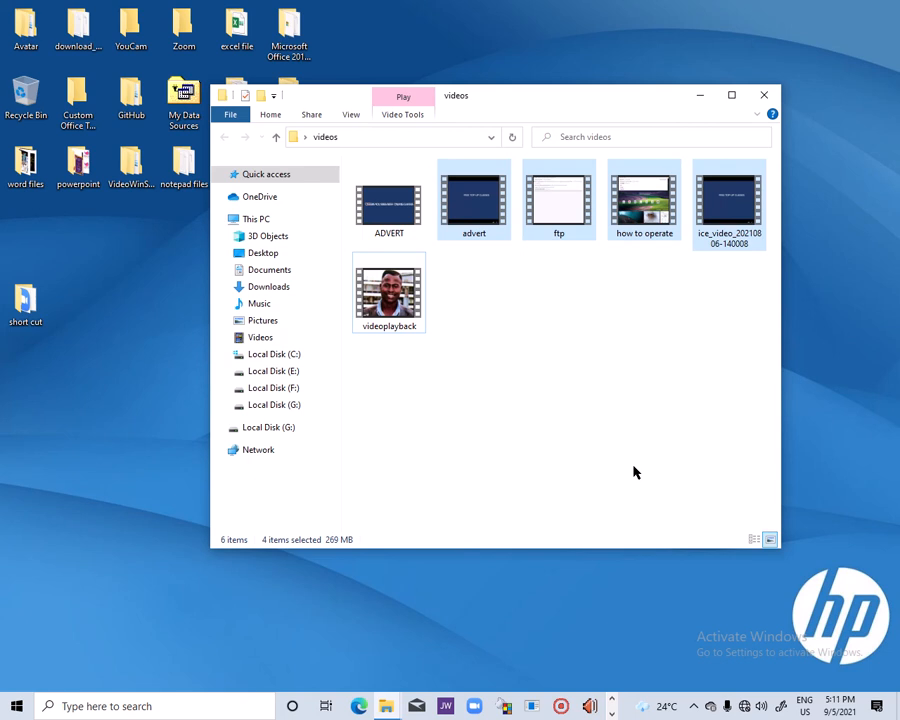
pyautogui.click(764, 95)
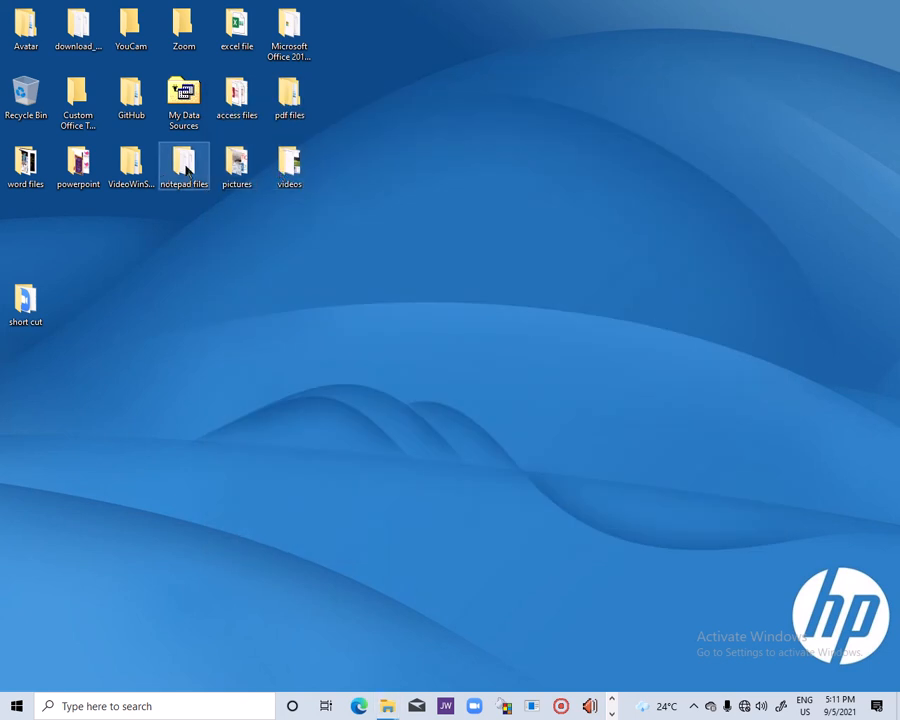
# Step: Delete the notepad files folder from the desktop
pyautogui.moveTo(186, 171)
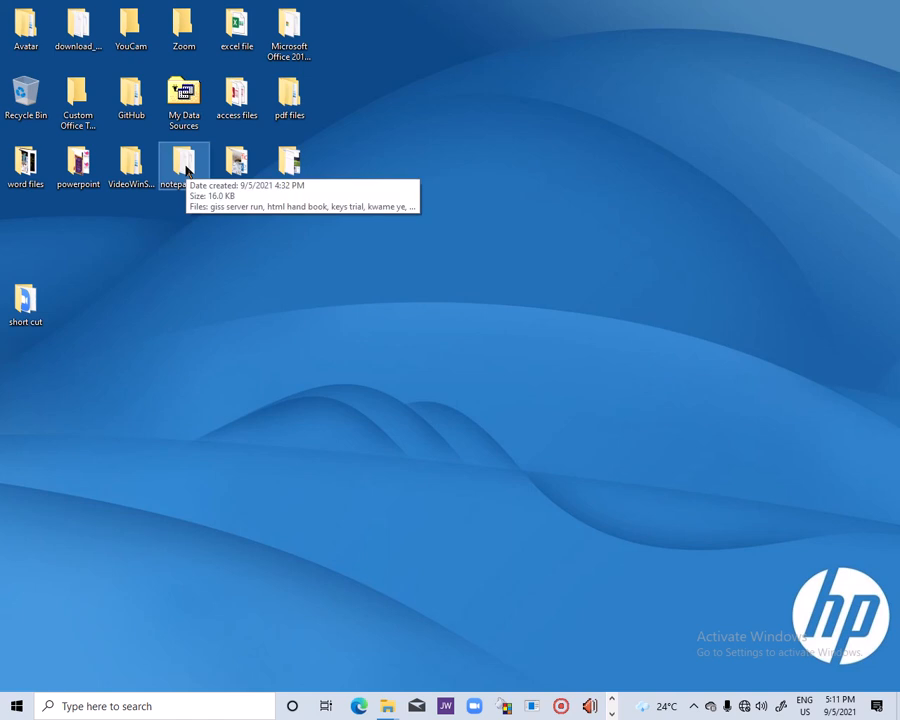
pyautogui.click(186, 171)
pyautogui.press('Delete')
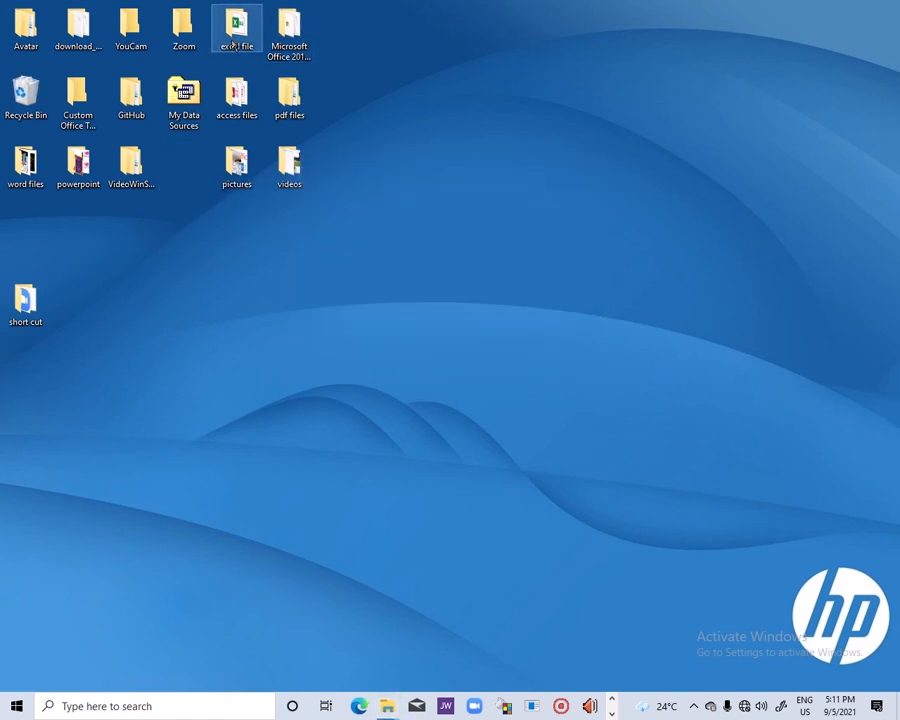
pyautogui.moveTo(247, 47)
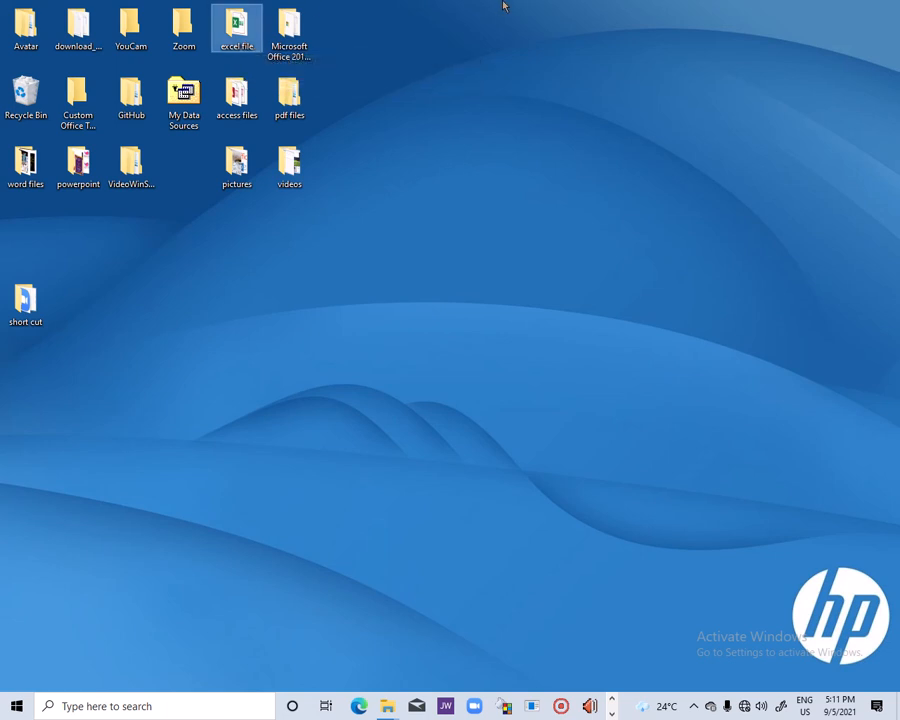
pyautogui.moveTo(448, 16)
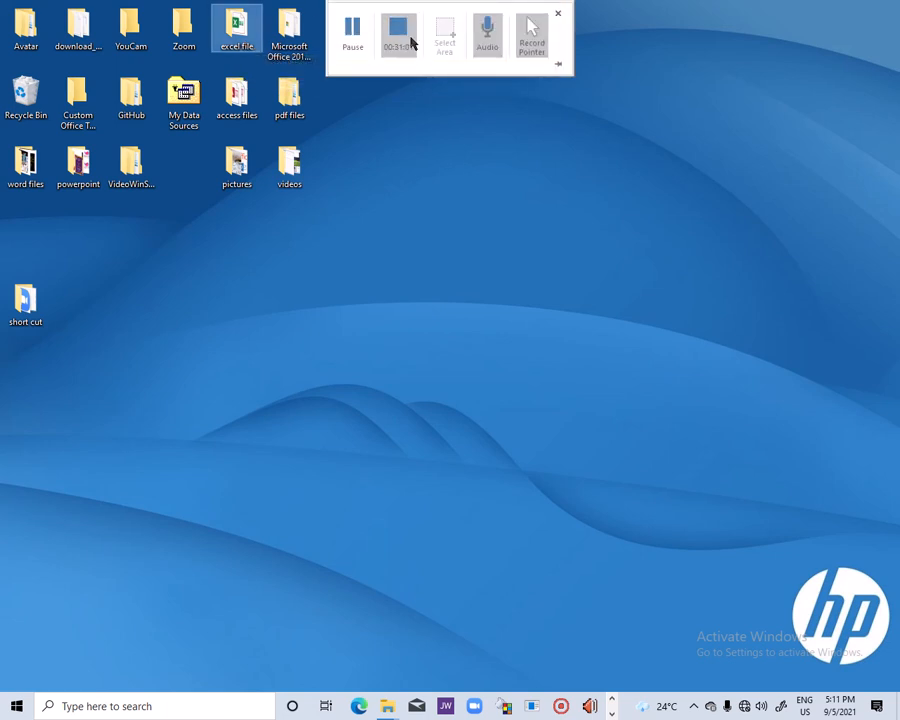